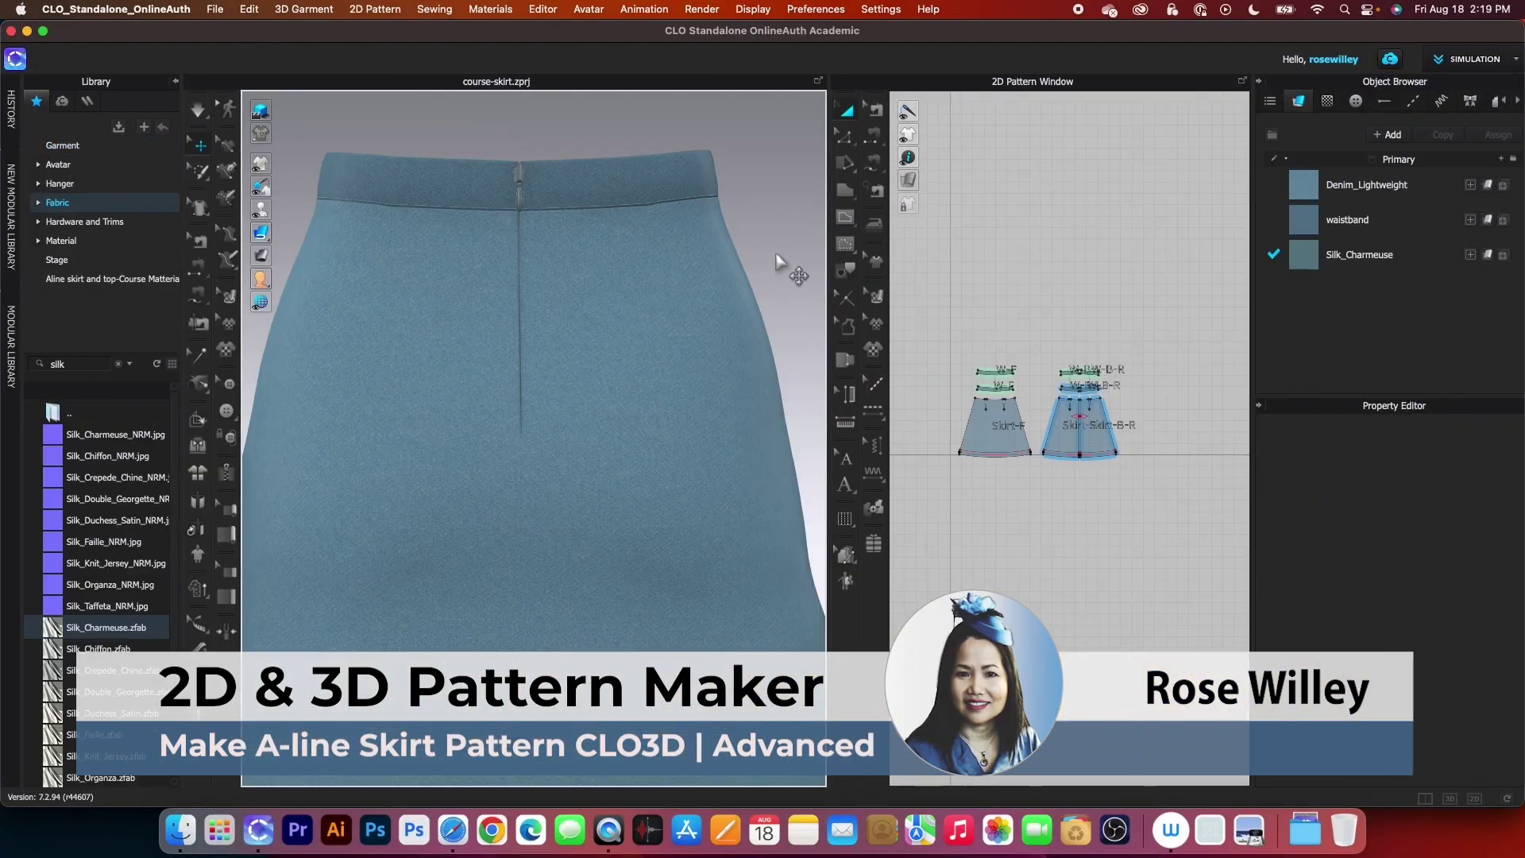
- Cut the waistband strip off the finished skirt along its waist line and select both cut pieces
scroll(776, 313, "up", 2)
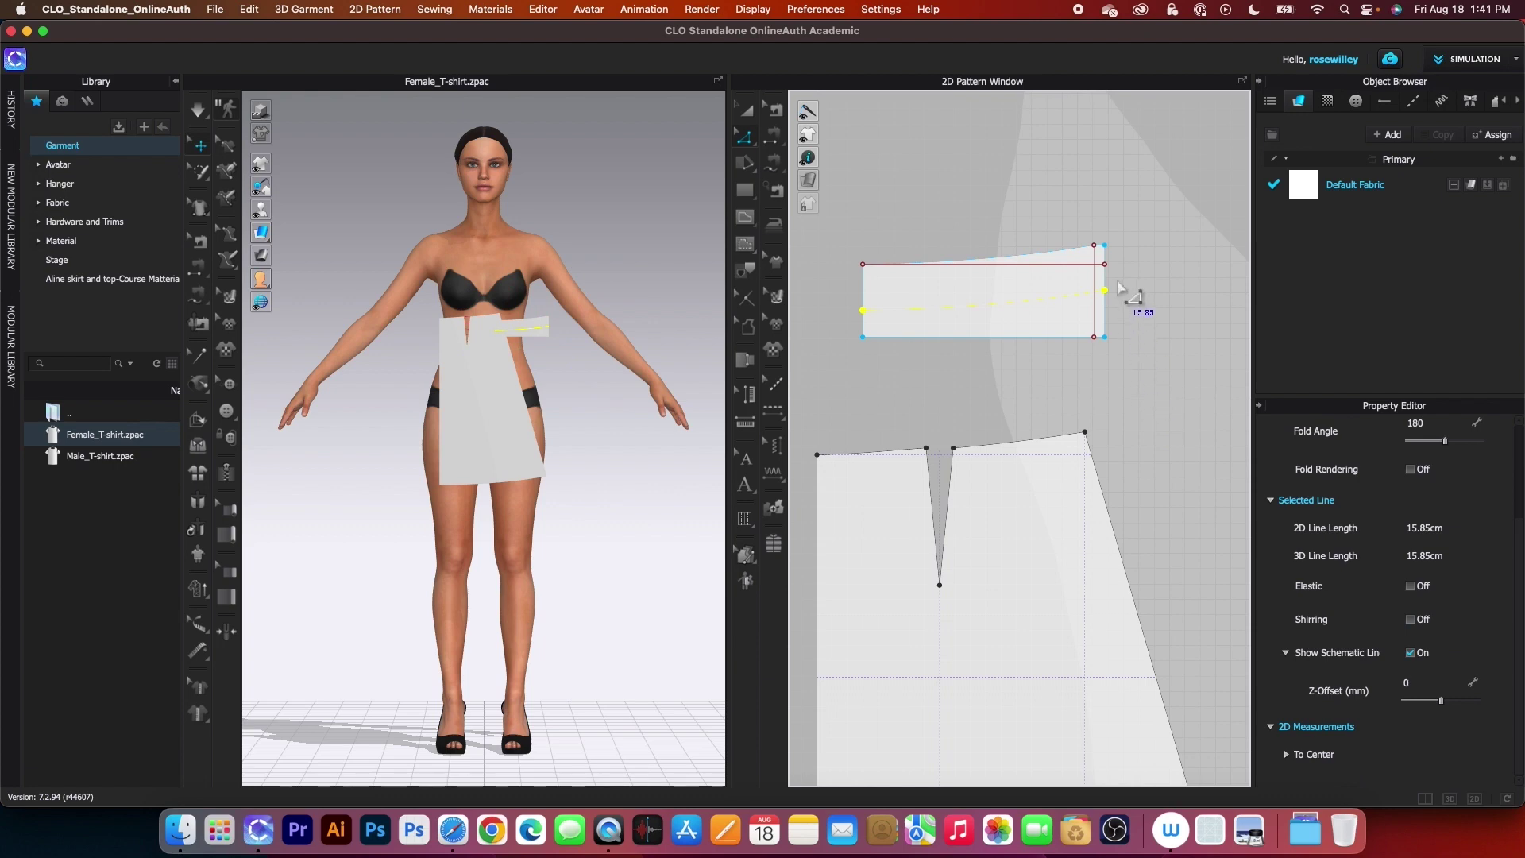
middle_click_drag(1157, 426, 1108, 266)
scroll(1003, 270, "up", 1)
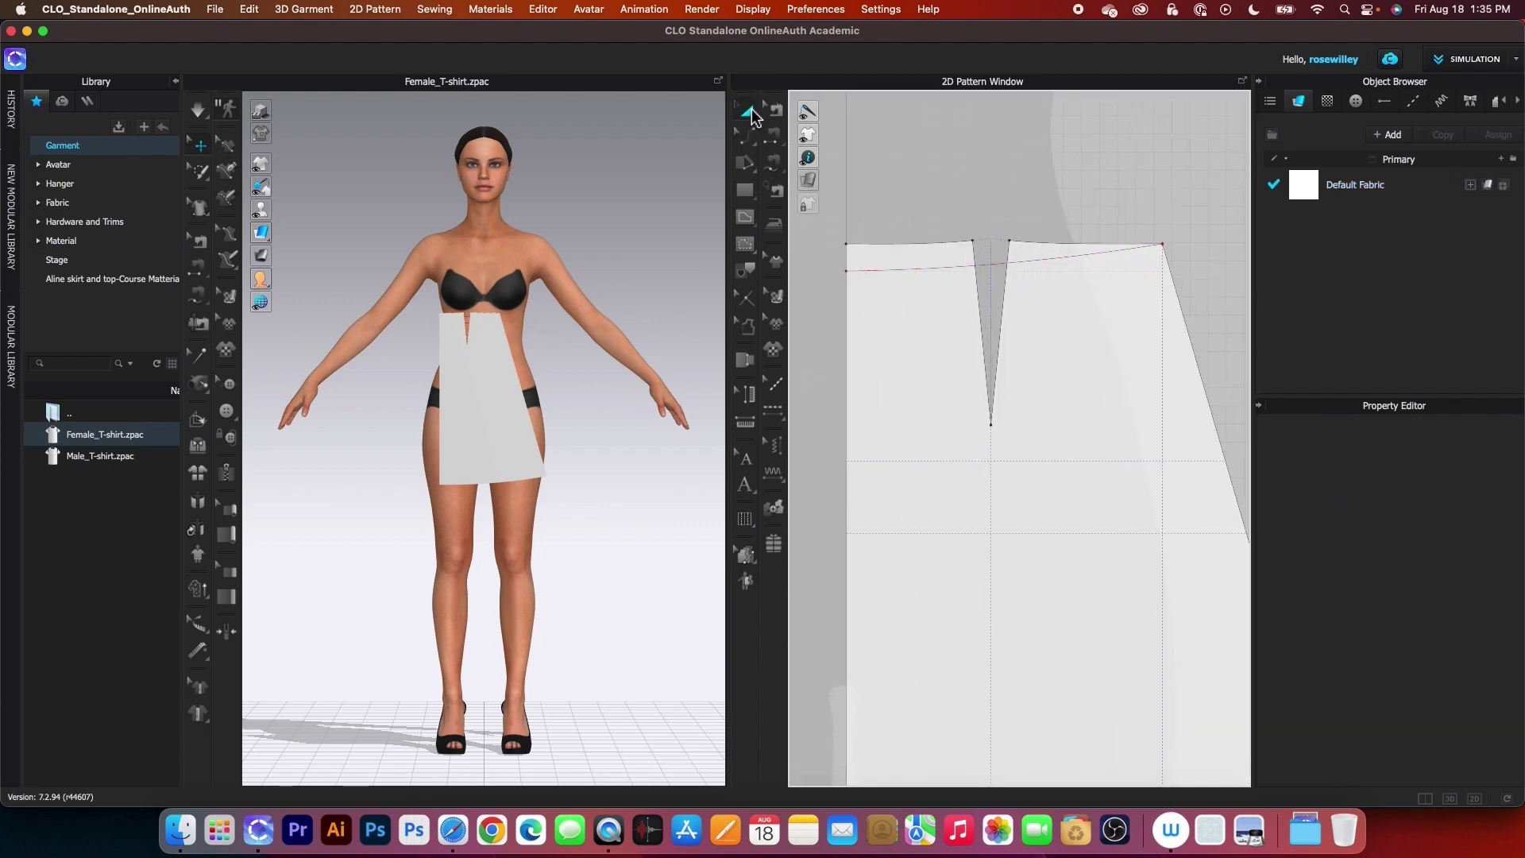
left_click(750, 112)
right_click(1032, 259)
left_click(1069, 482)
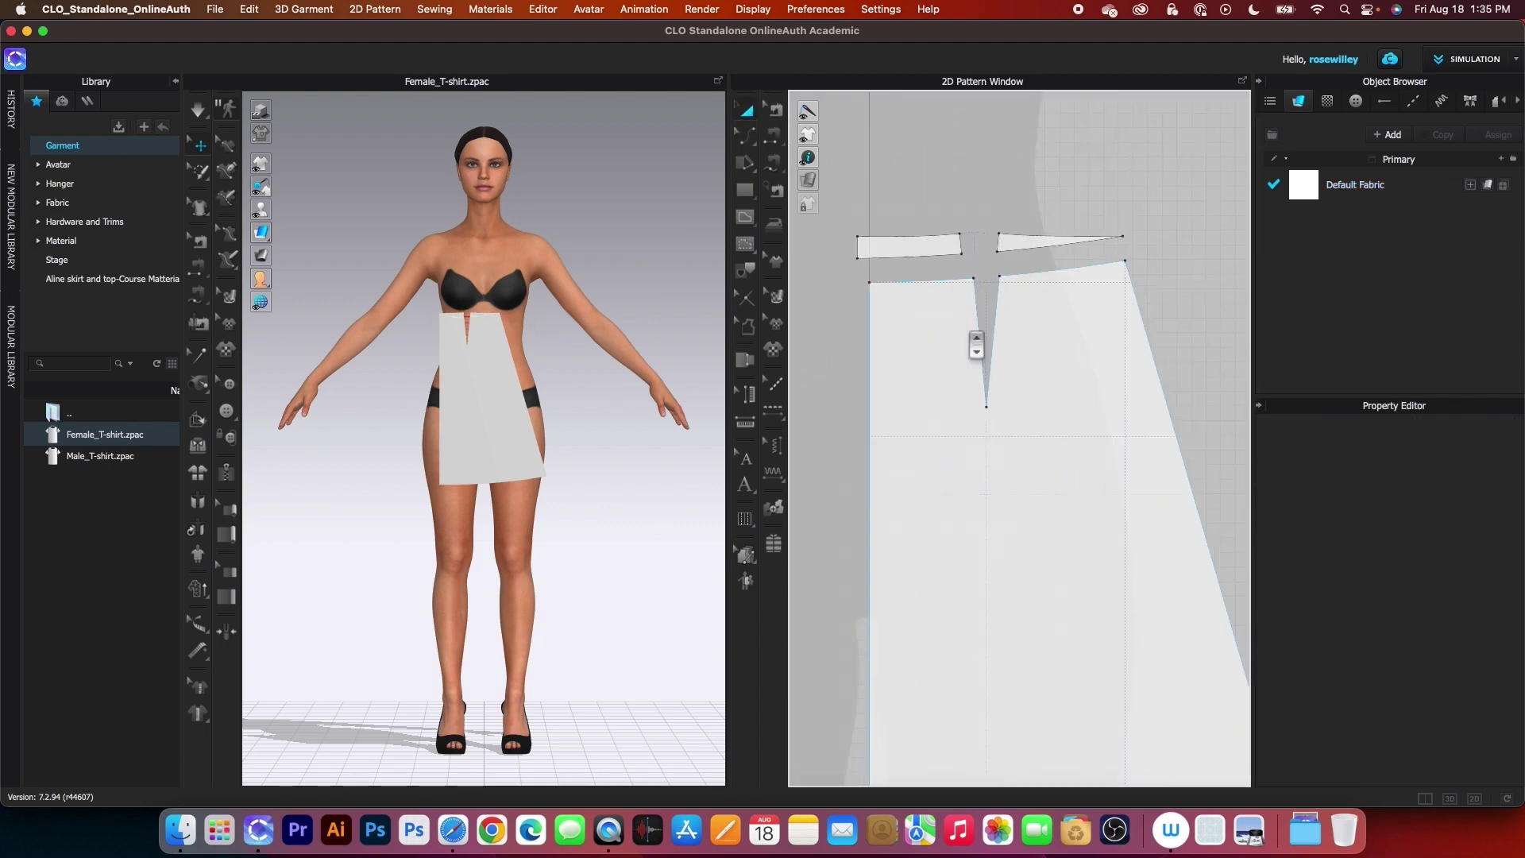
left_click_drag(864, 188, 1107, 272)
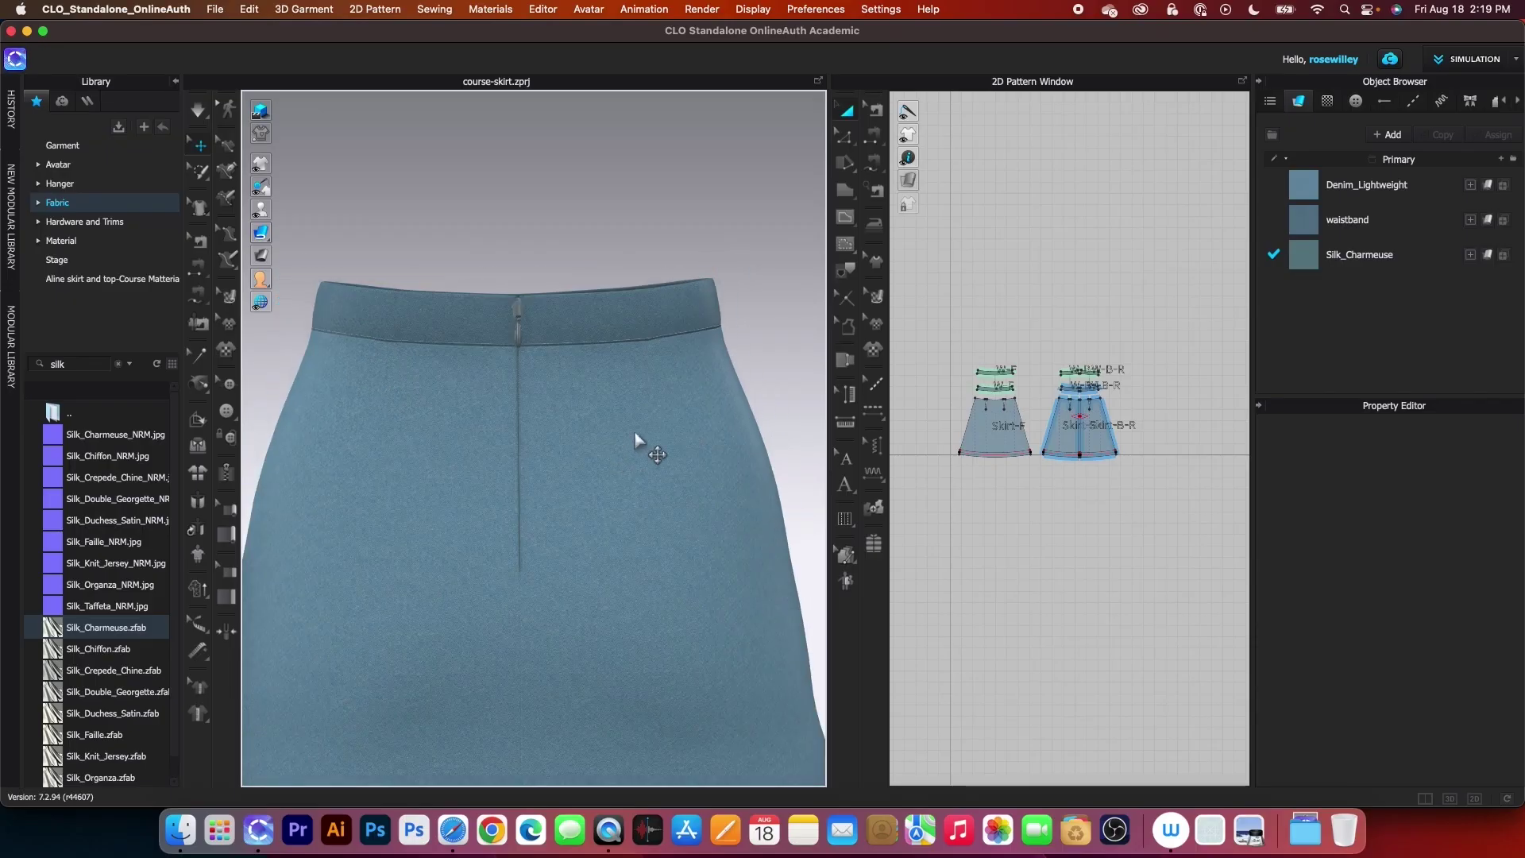
- Orbit around the waistband and hide the internal lines in the schematic sketch
right_click_drag(756, 392, 392, 409)
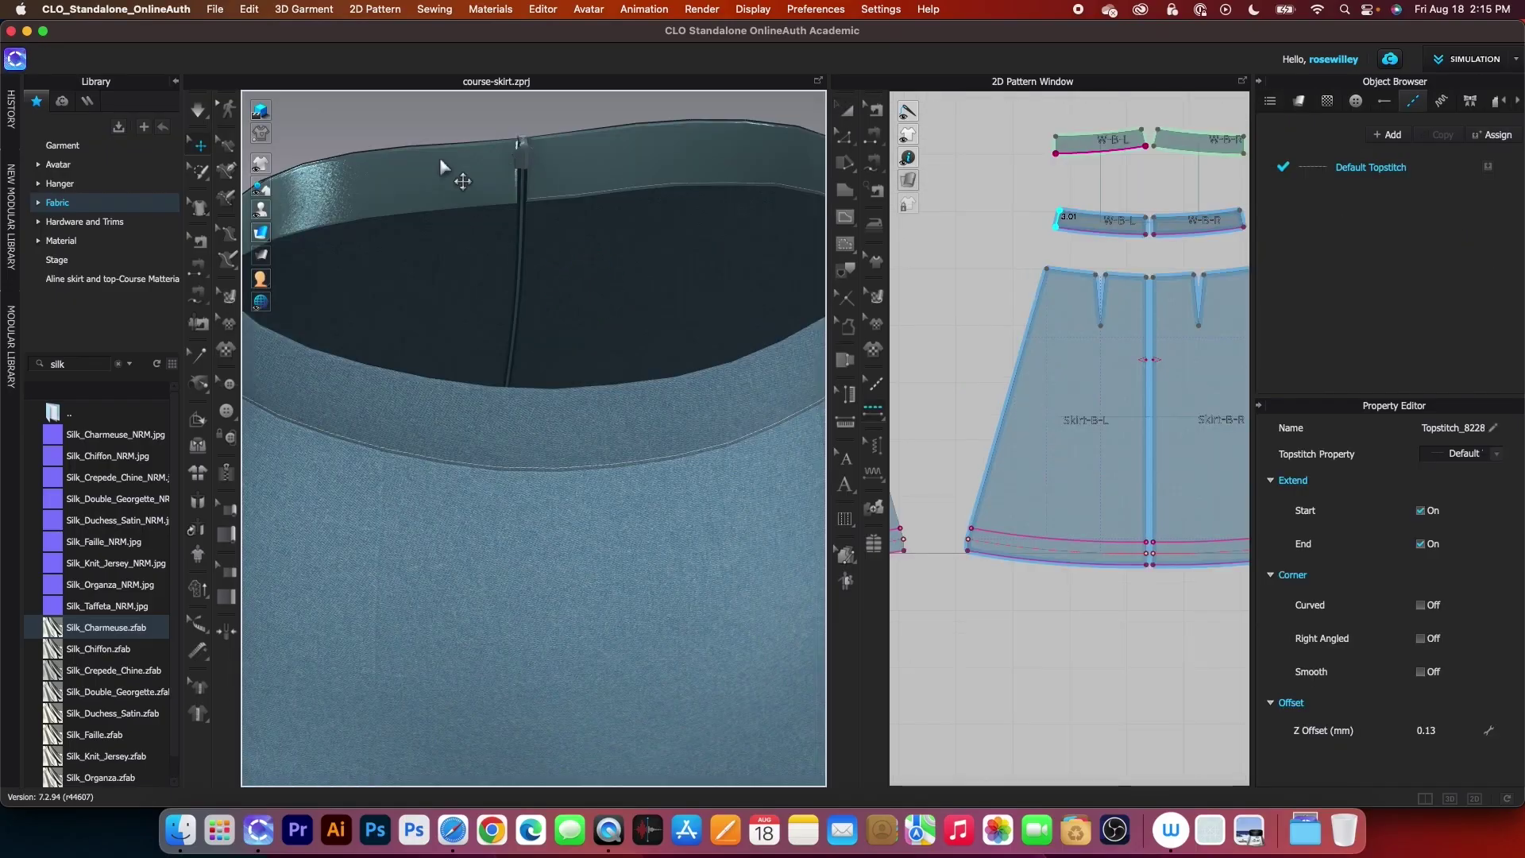
right_click_drag(440, 159, 518, 190)
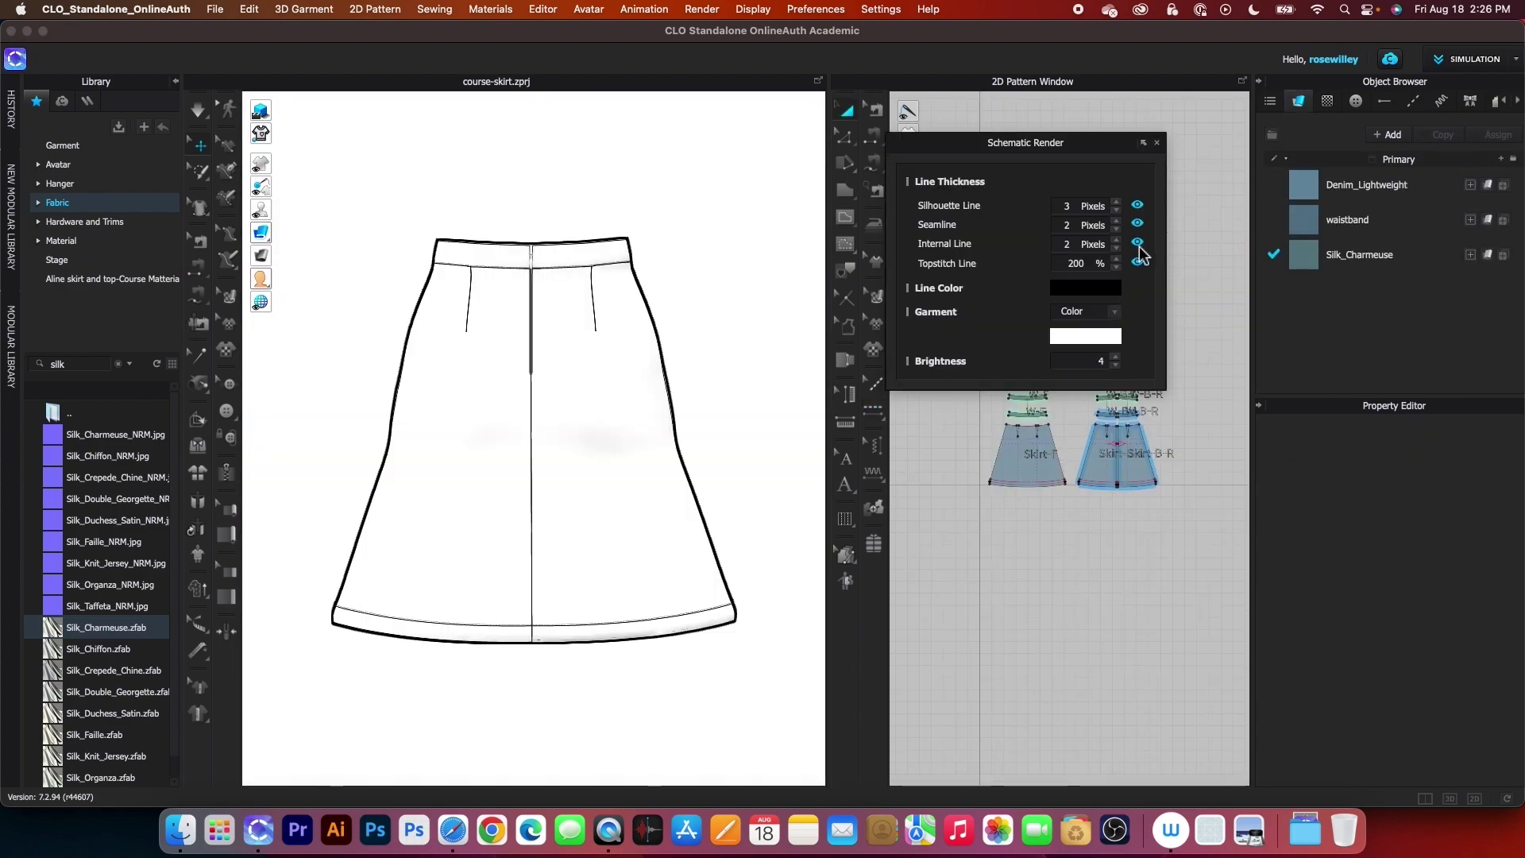
left_click(1137, 243)
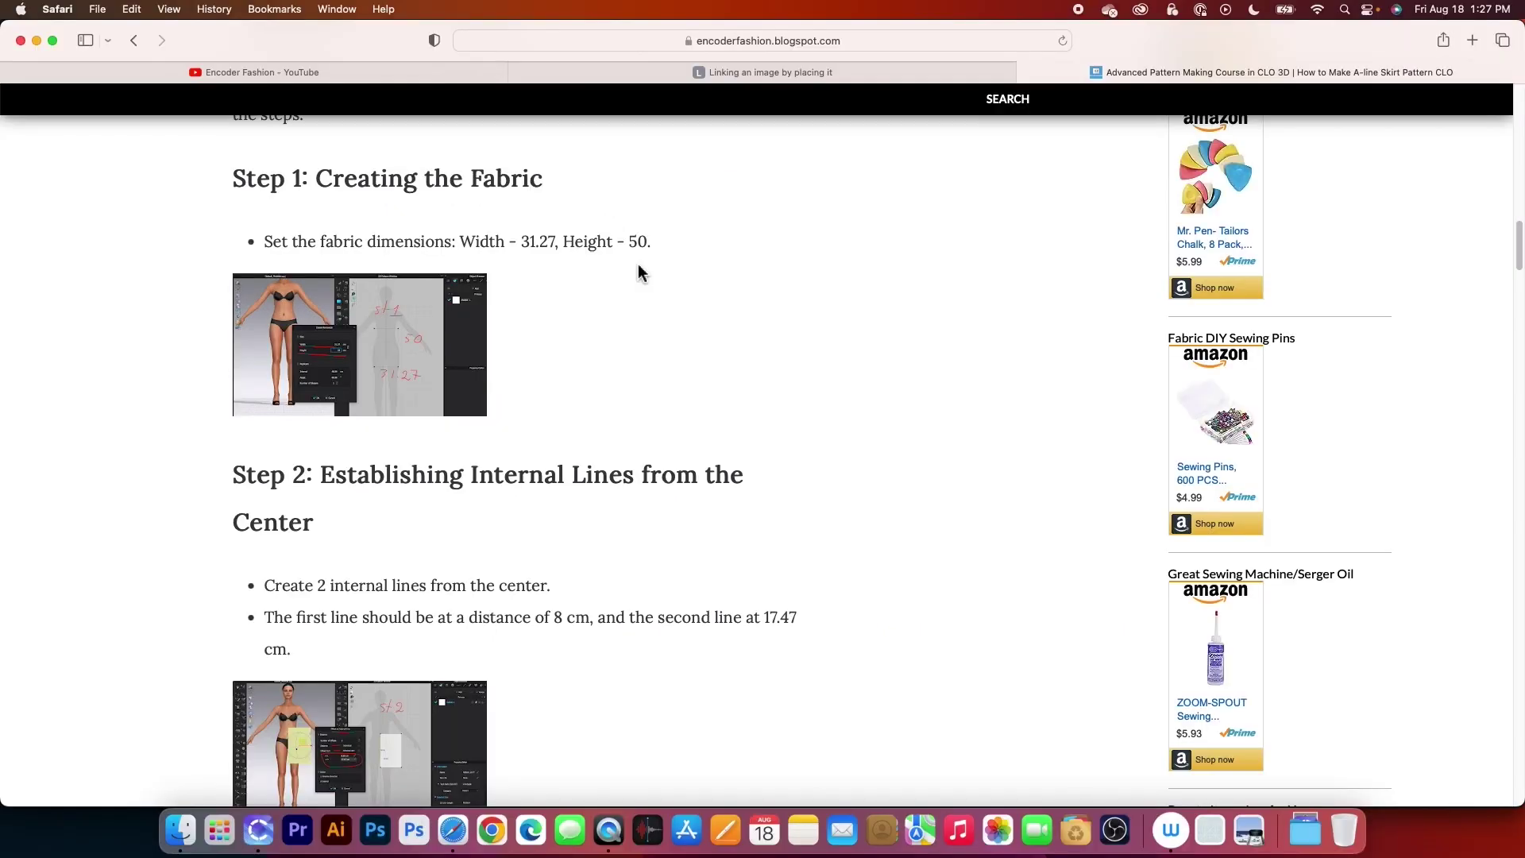
- Enlarge the Step 1 image (Width 31.27, Height 50), scroll through the tutorial steps, then return to CLO 3D
left_click(419, 382)
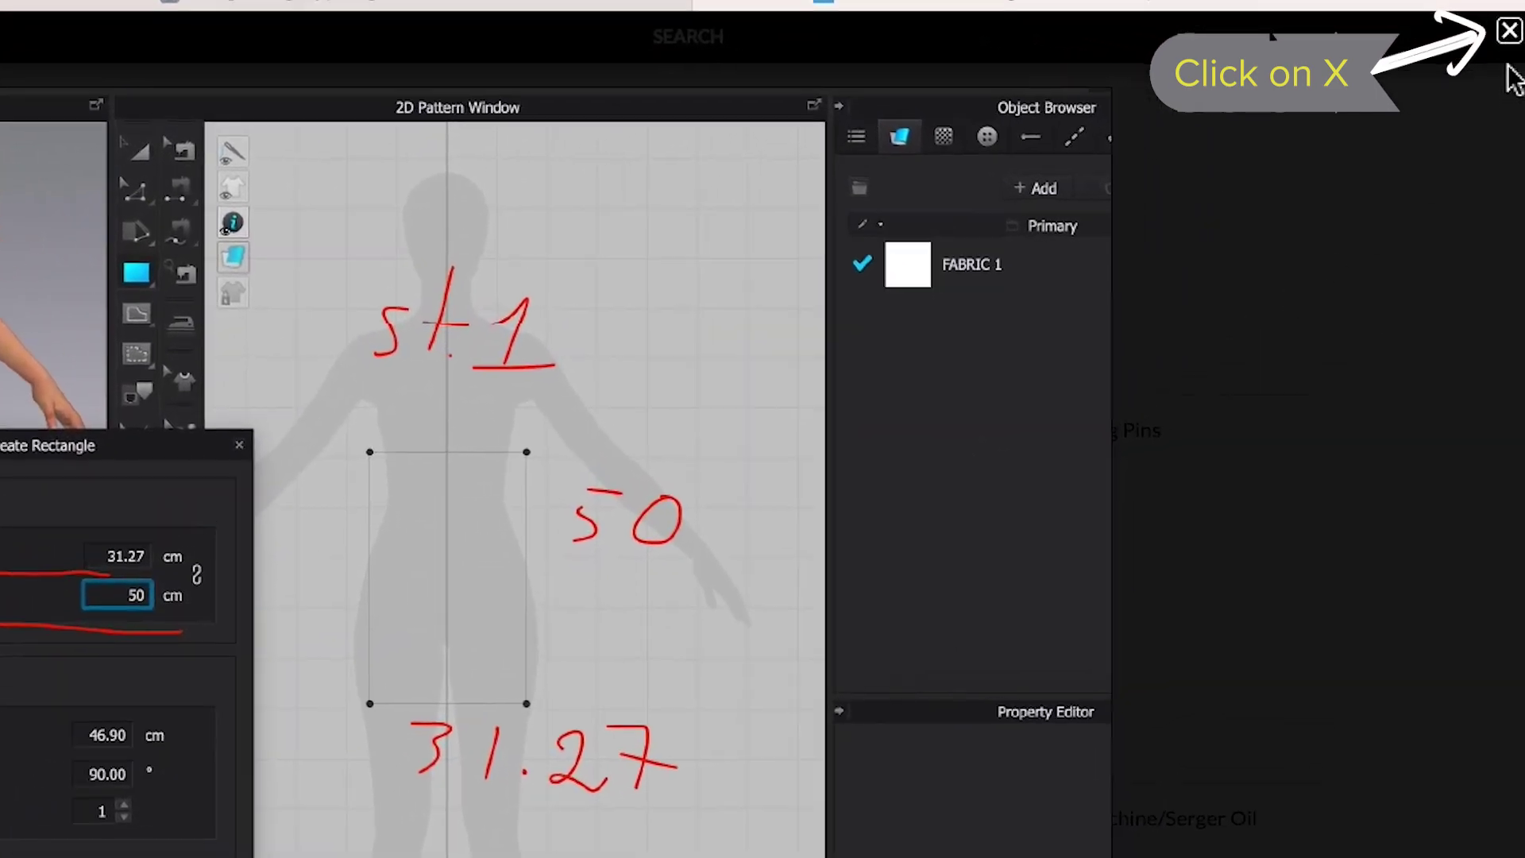
left_click(1509, 17)
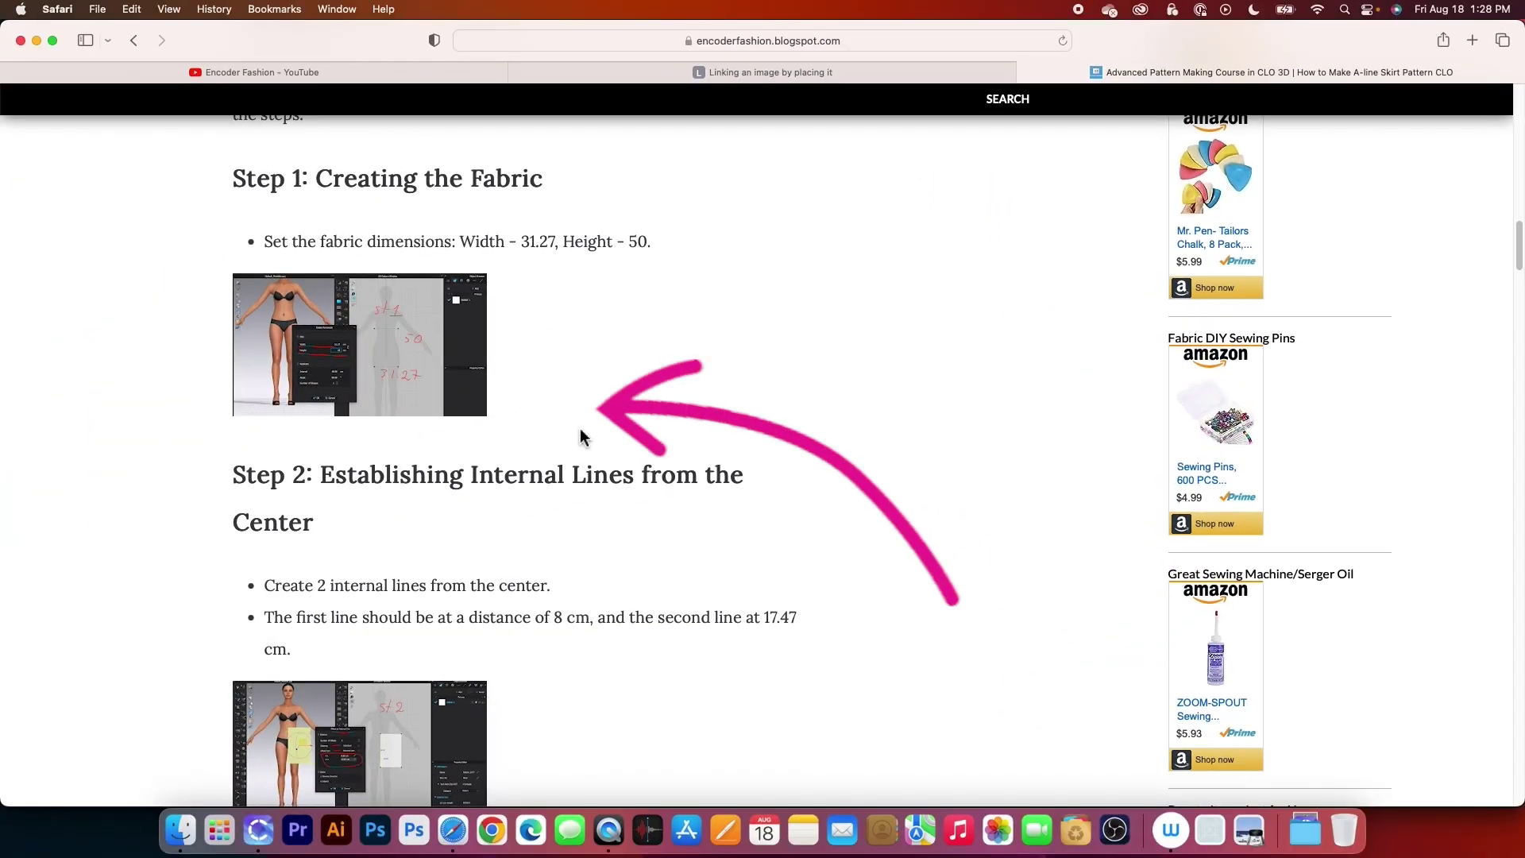
scroll(587, 518, "down", 10)
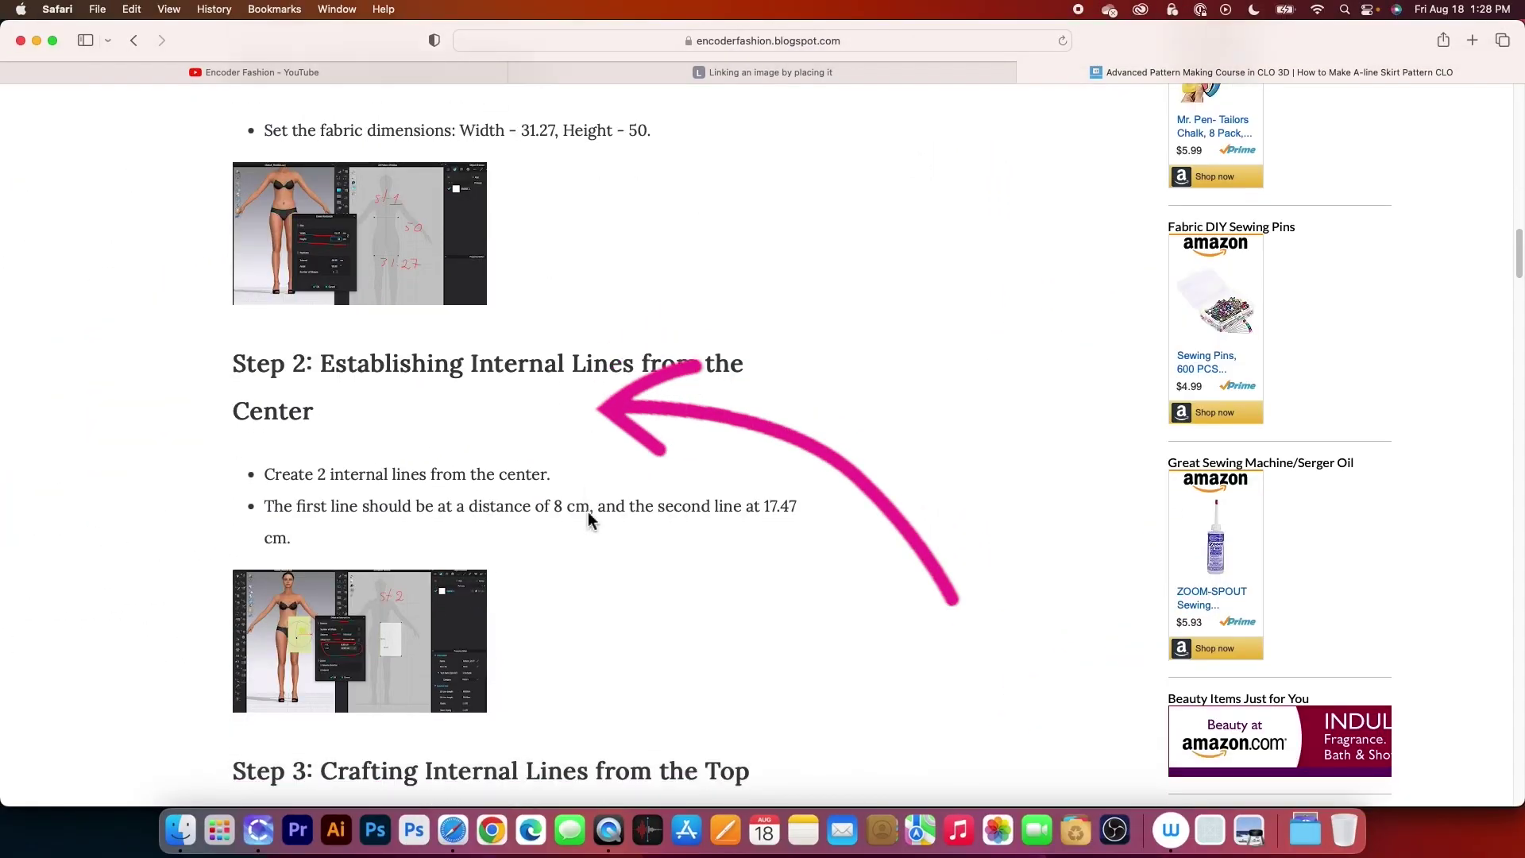
scroll(590, 521, "down", 20)
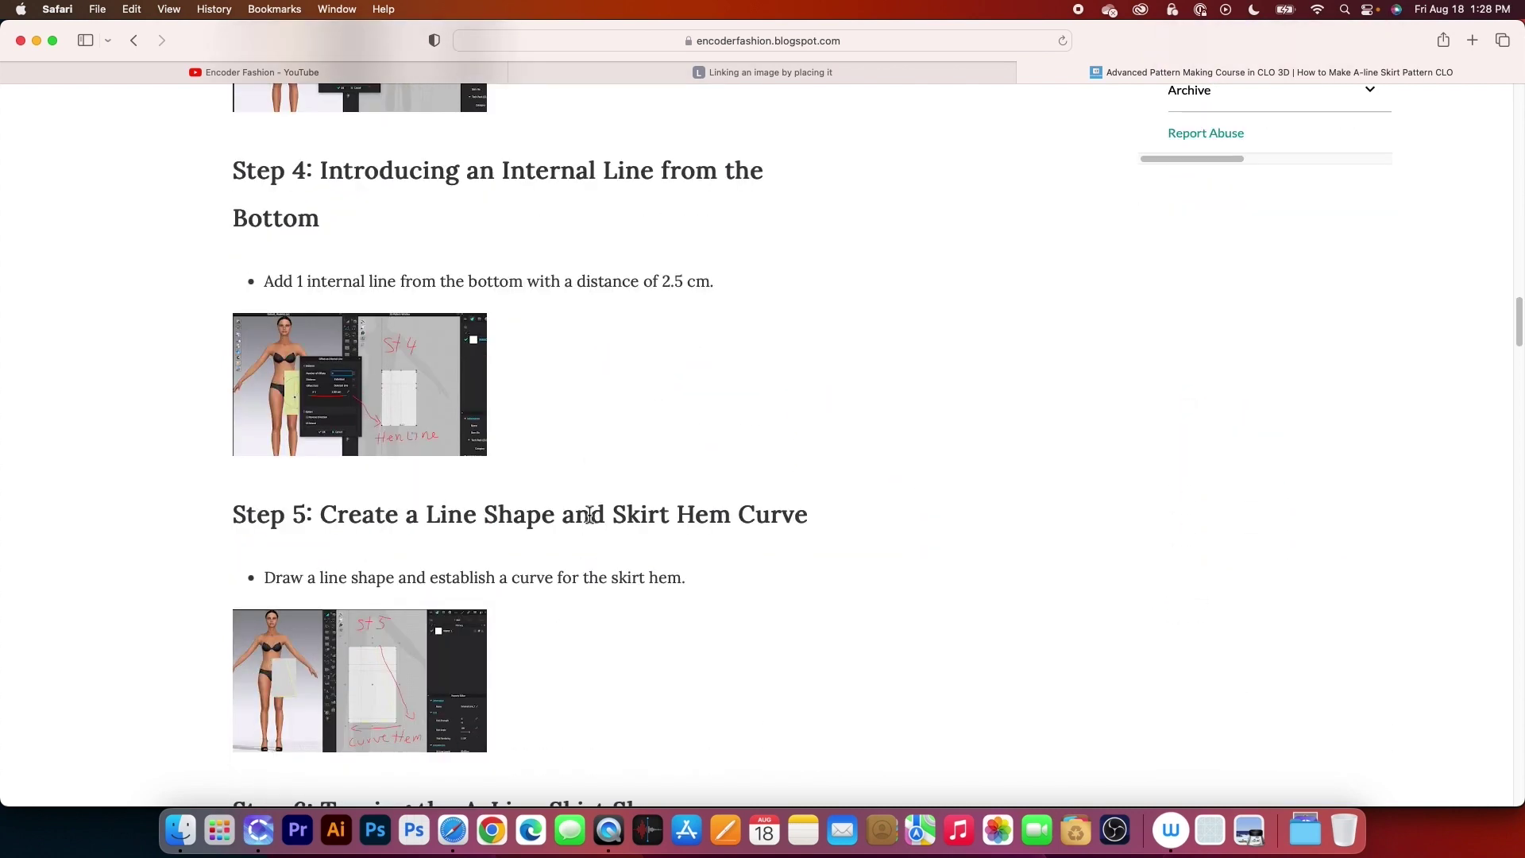
scroll(592, 521, "down", 12)
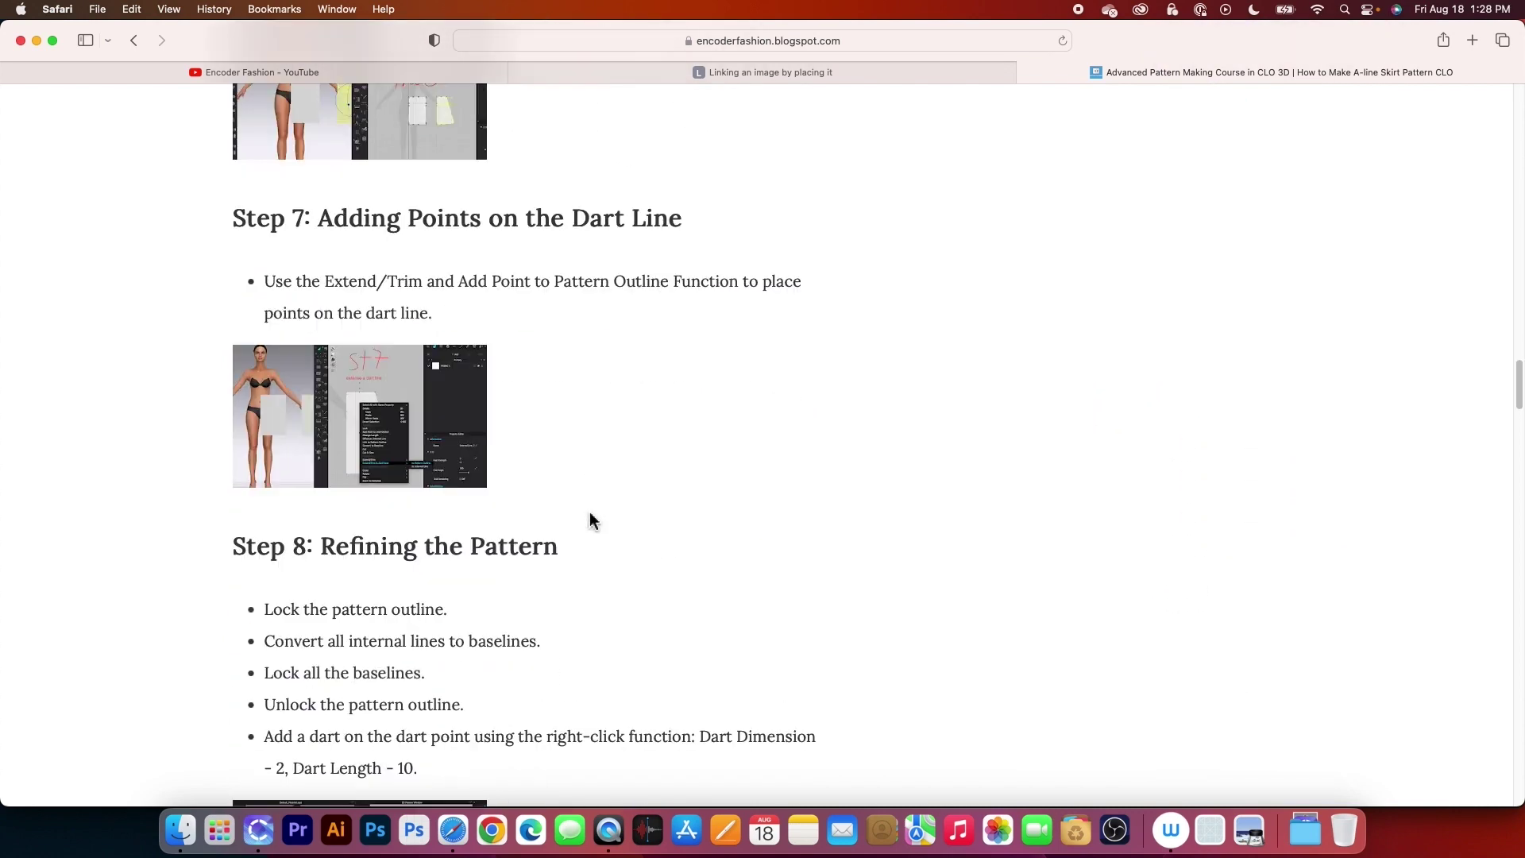
scroll(592, 519, "down", 15)
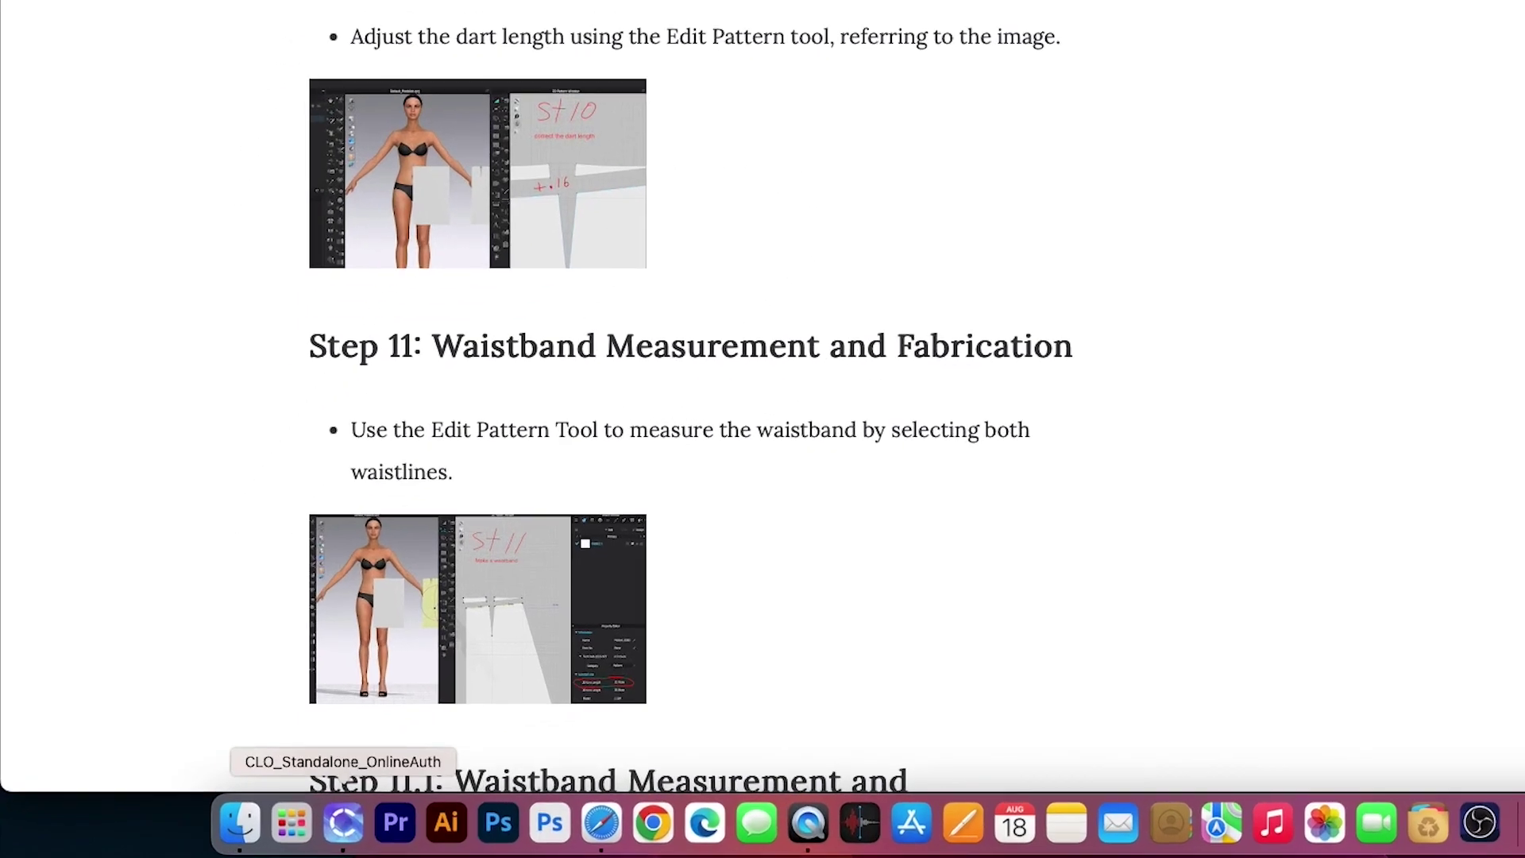
left_click(258, 830)
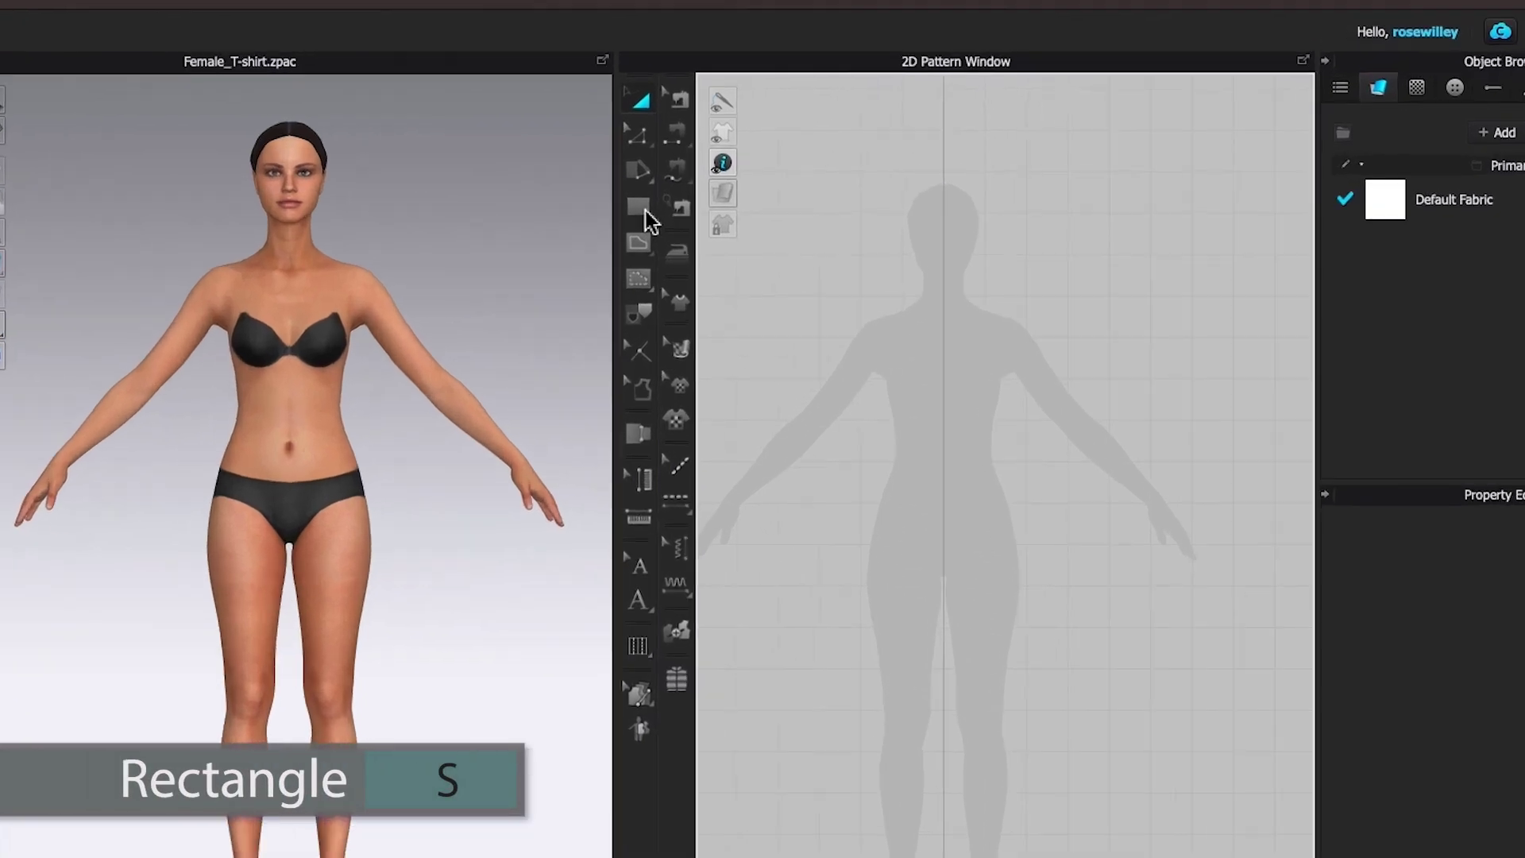
- Draw a rectangle pattern piece with Width 31.27 cm and Height 50 cm in the 2D window
left_click(746, 193)
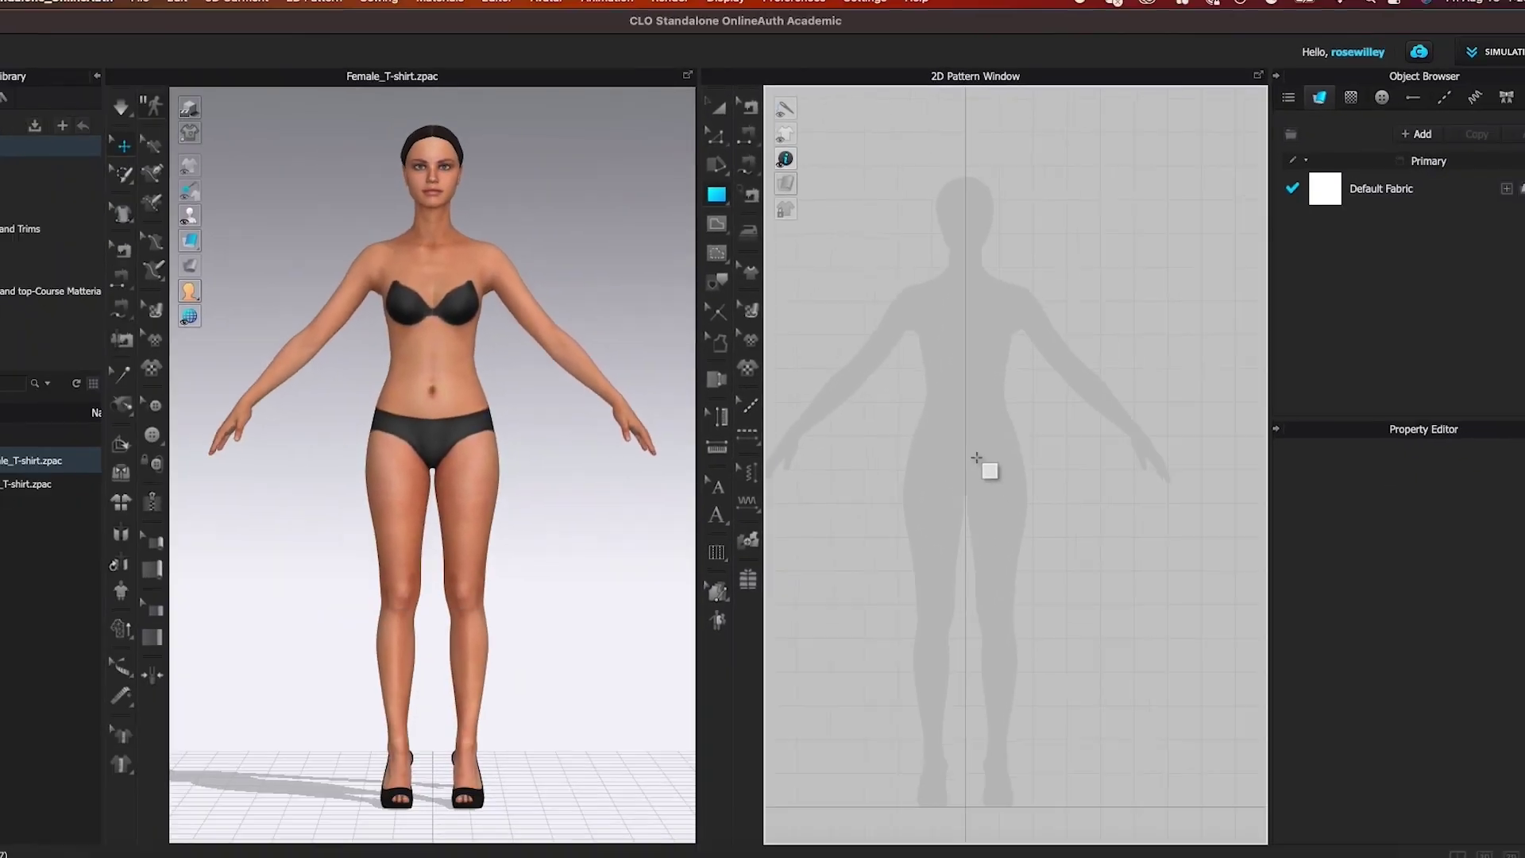
left_click(924, 657)
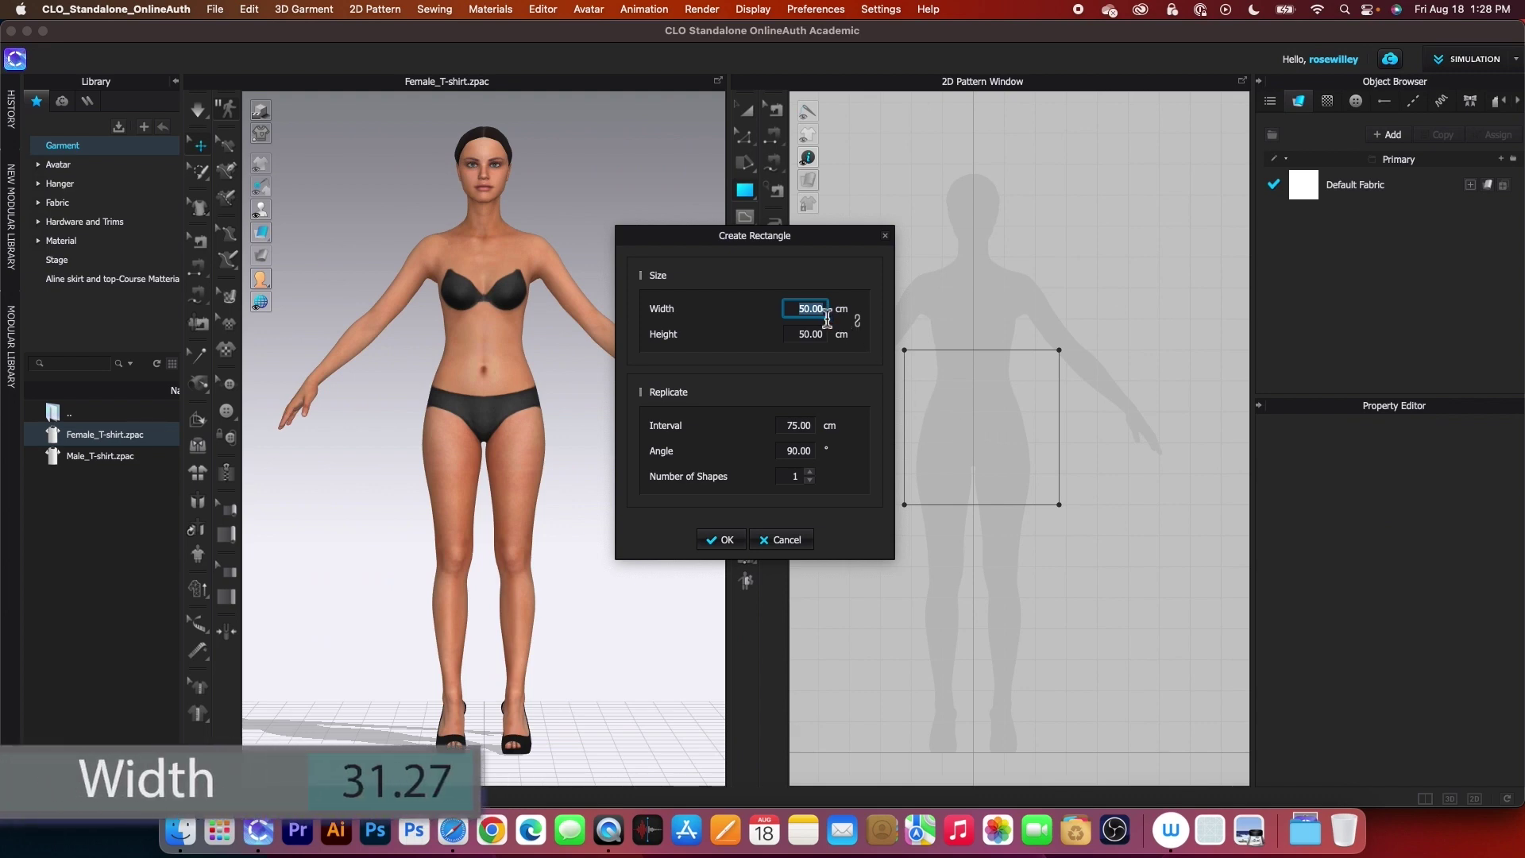
type("31.27")
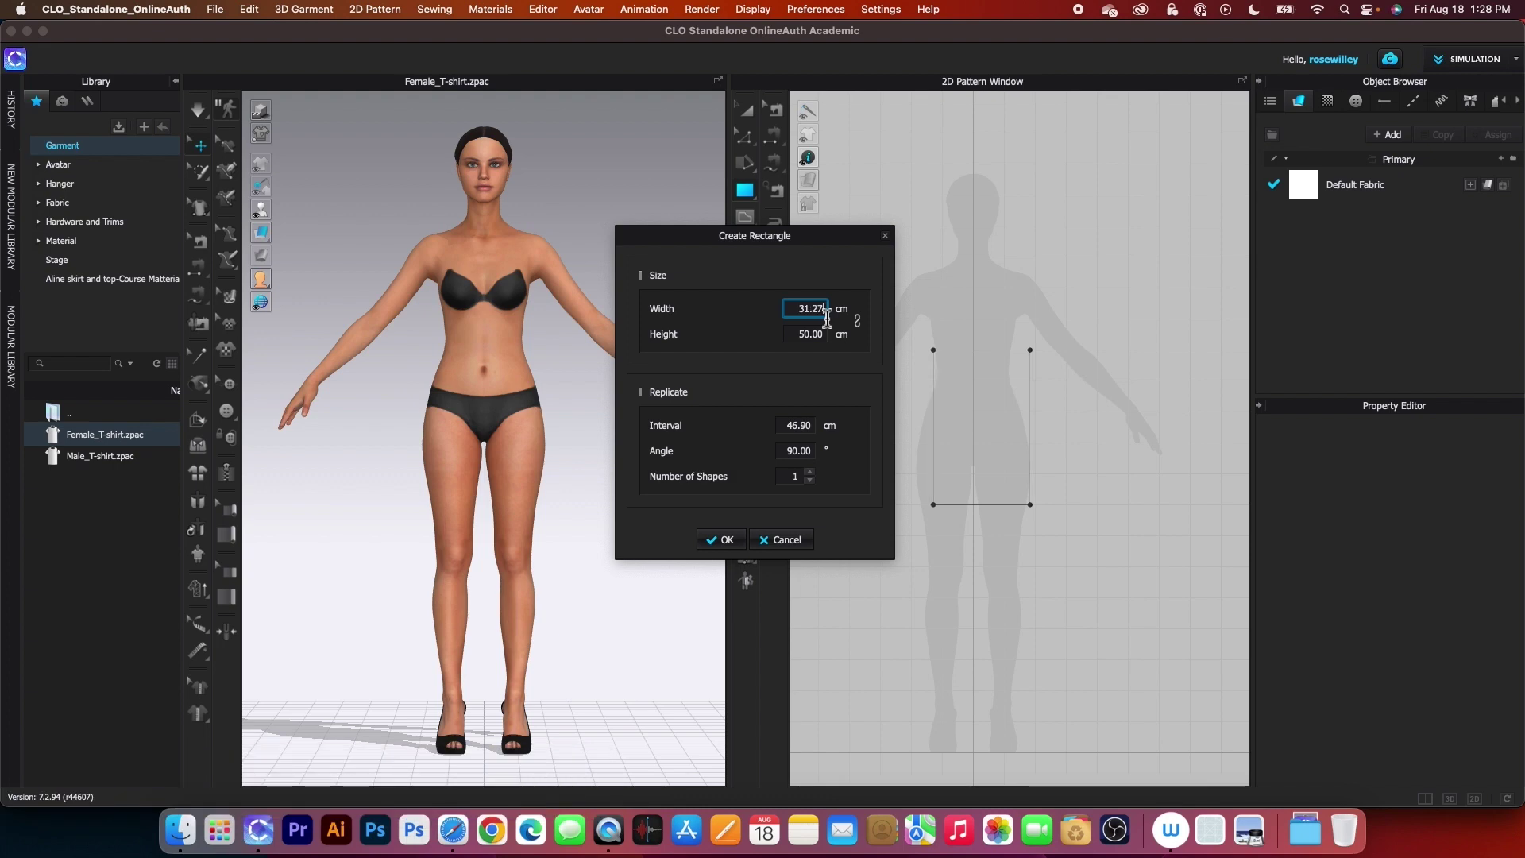
key("Tab")
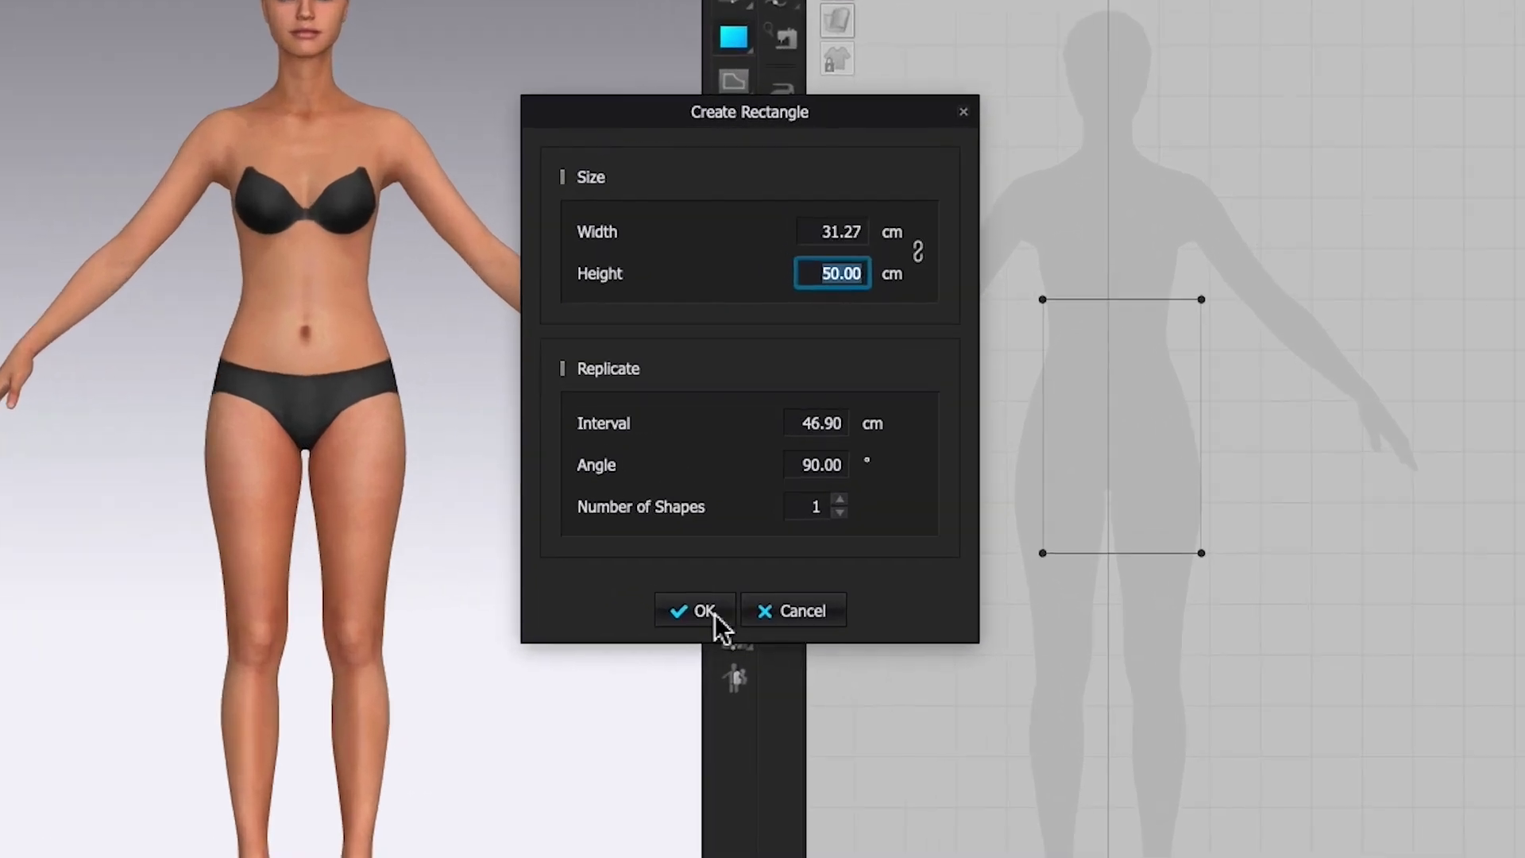
left_click(708, 632)
key("a")
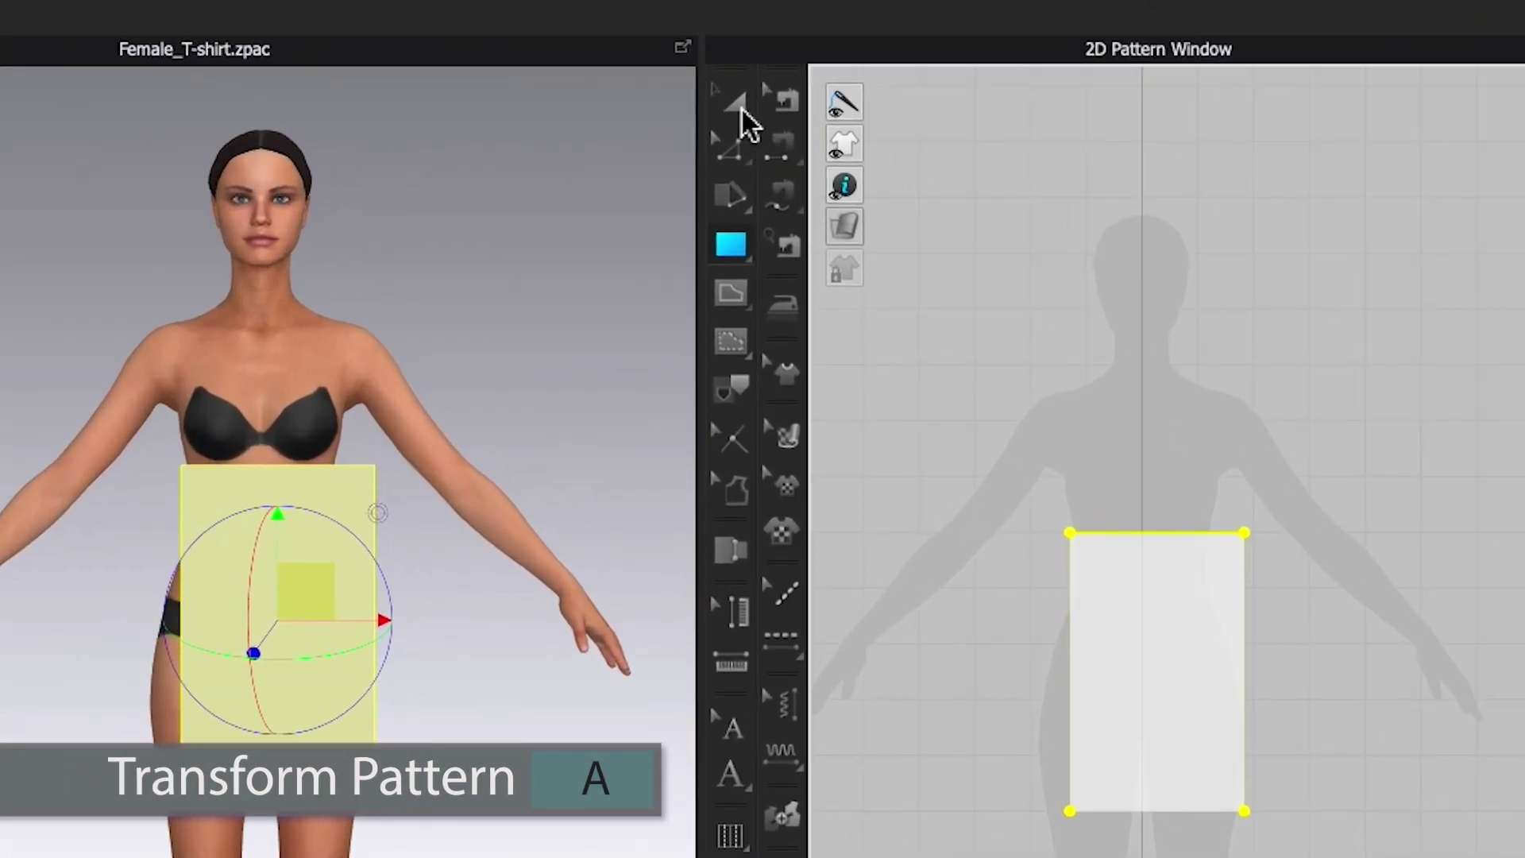
- Drag the rectangle onto the avatar's centre line and select its 50 cm left edge
left_click(738, 105)
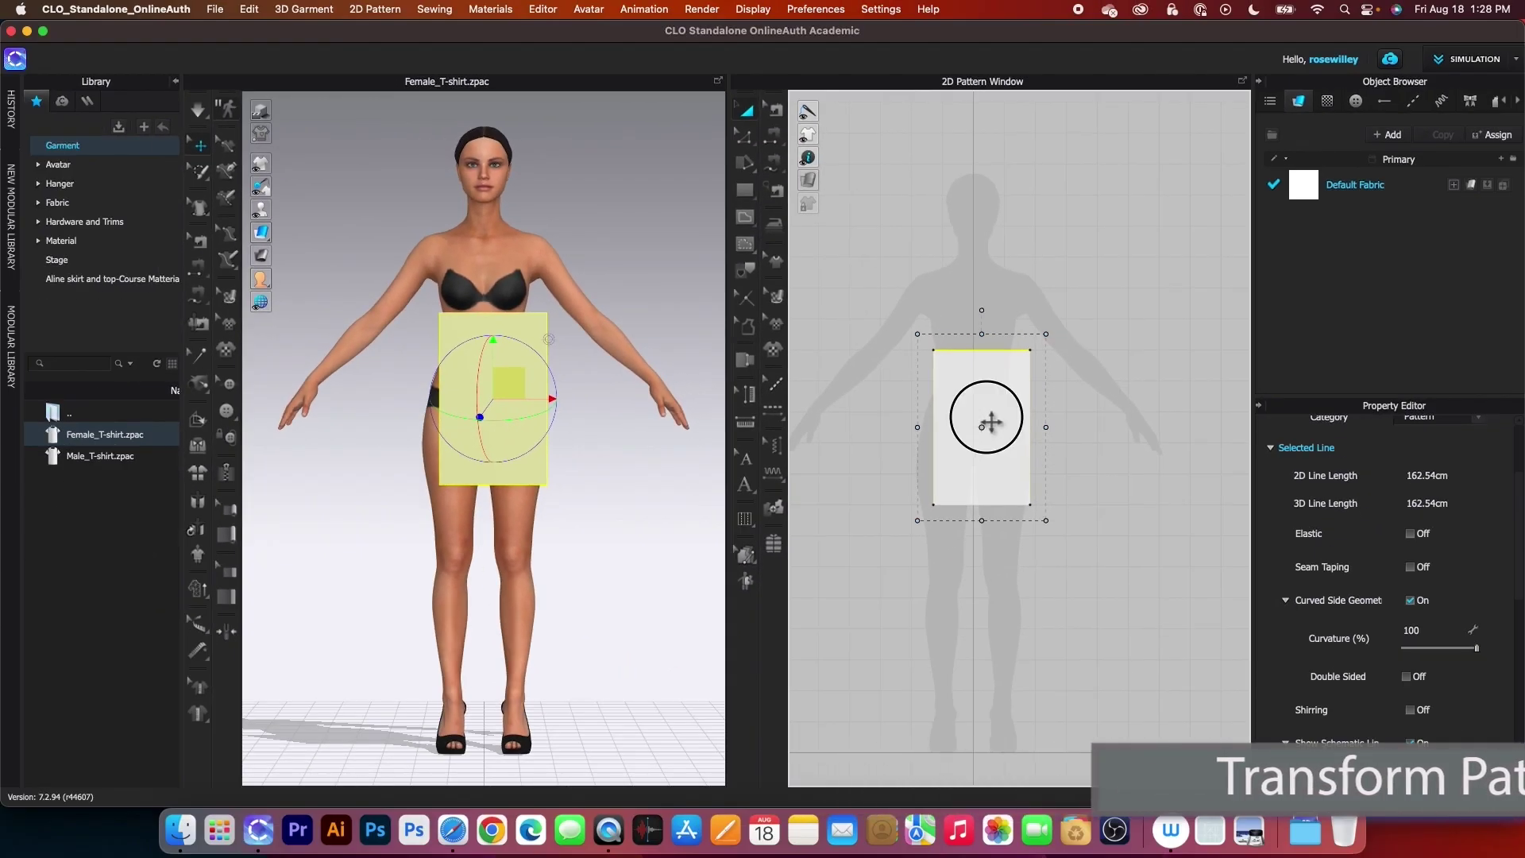
left_click_drag(990, 422, 1029, 462)
scroll(1056, 544, "up", 3)
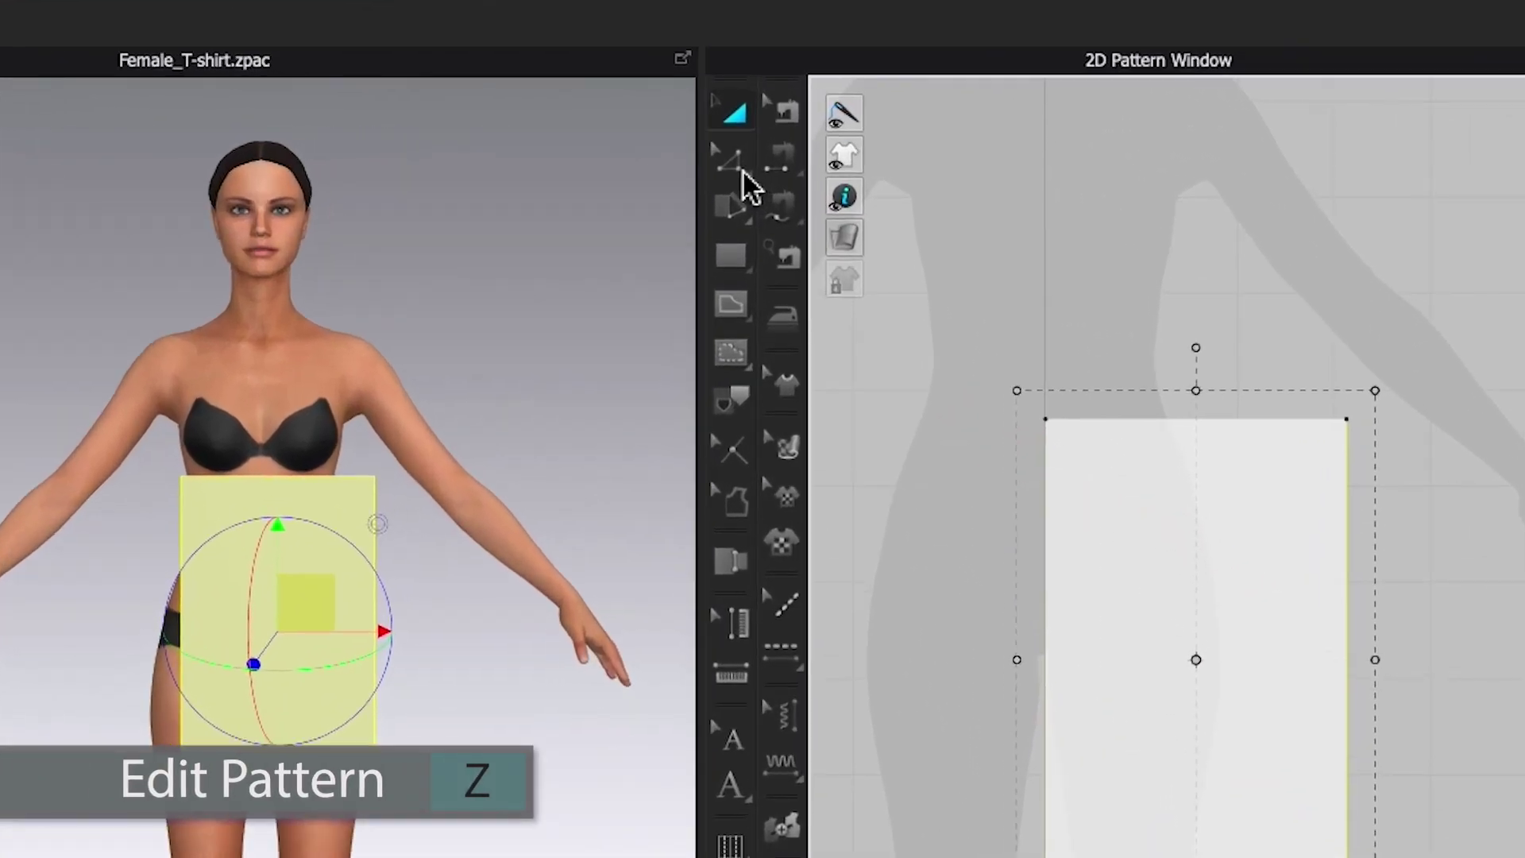
left_click(744, 171)
left_click(1045, 667)
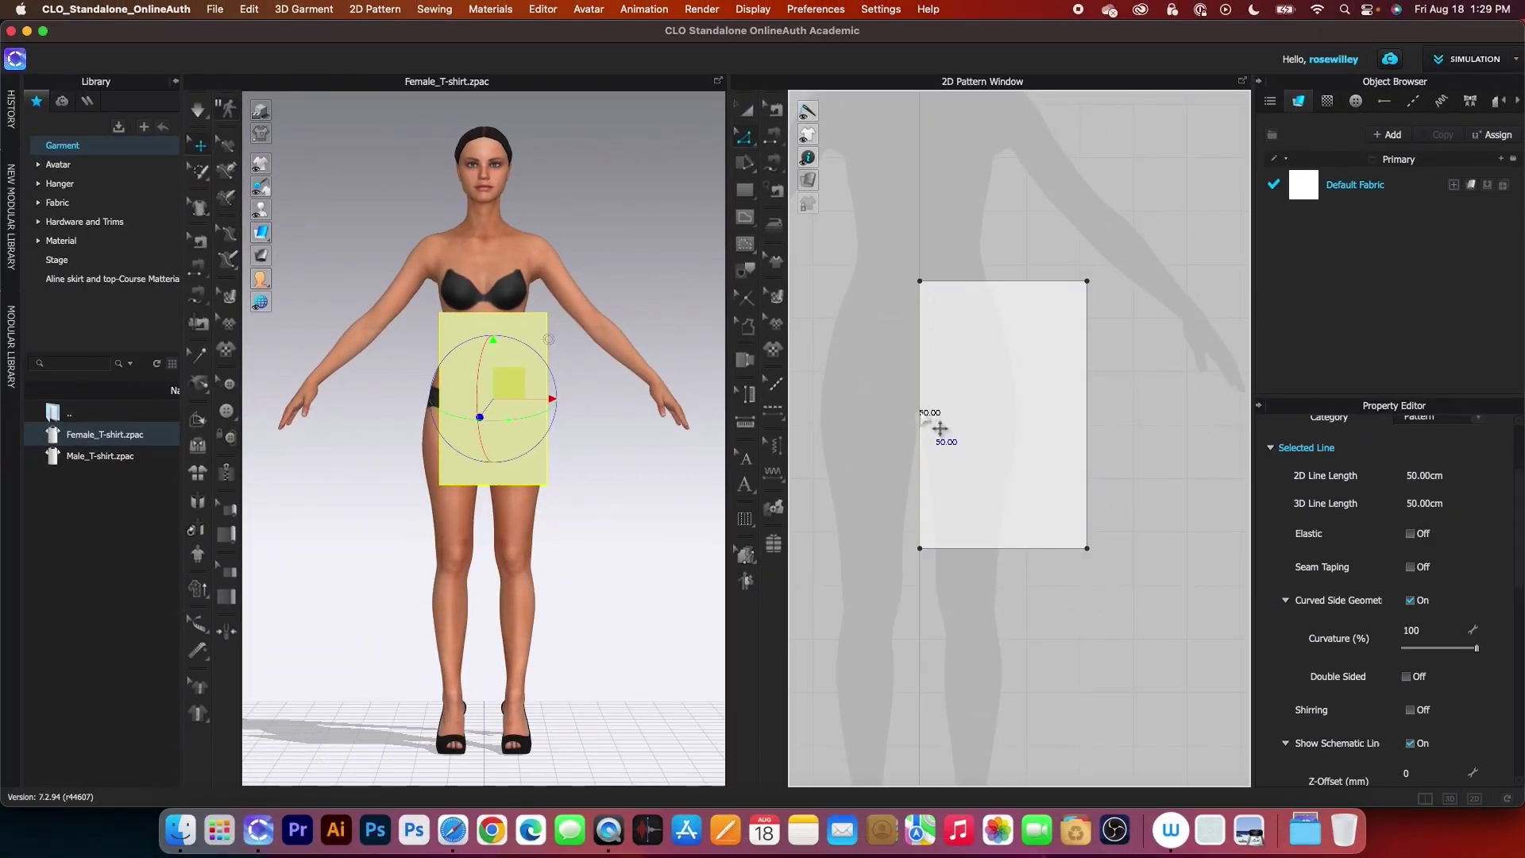
- Offset the left edge as two vertical internal lines at 8 cm and 17.47 cm
right_click(922, 416)
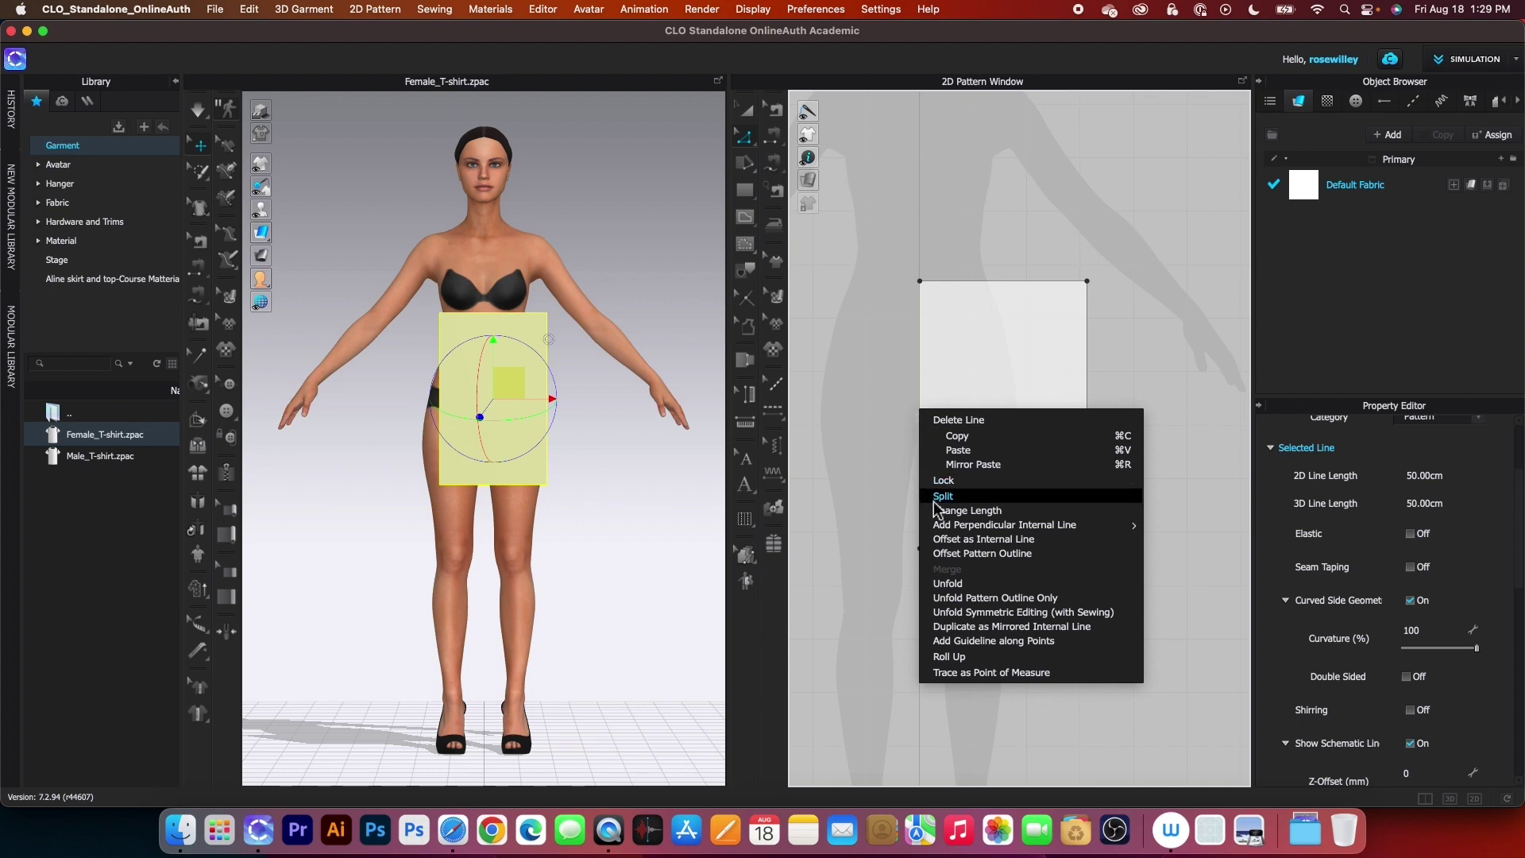
left_click(1008, 538)
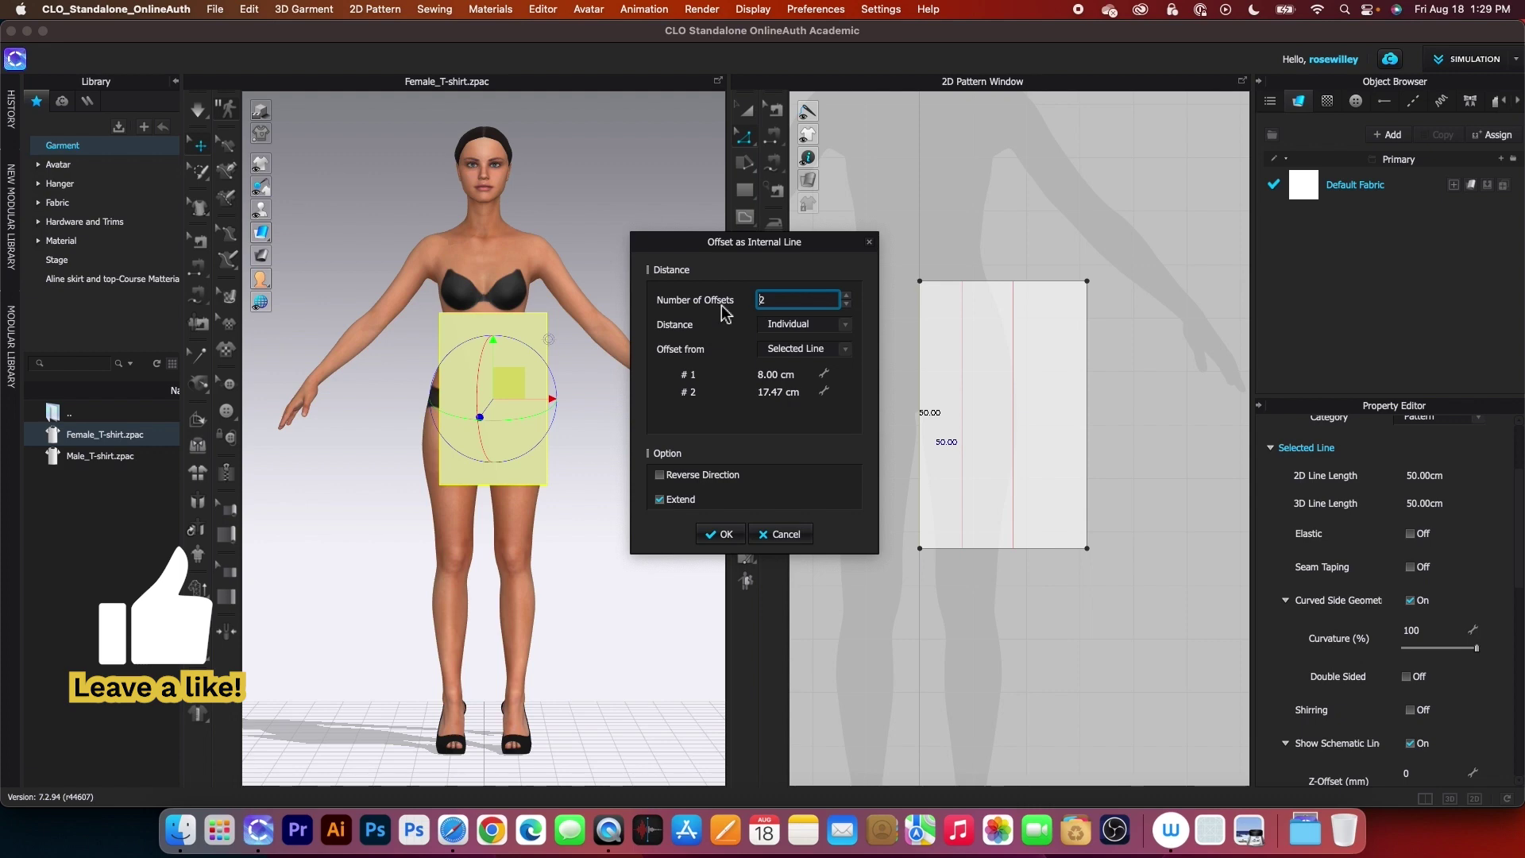
left_click(848, 295)
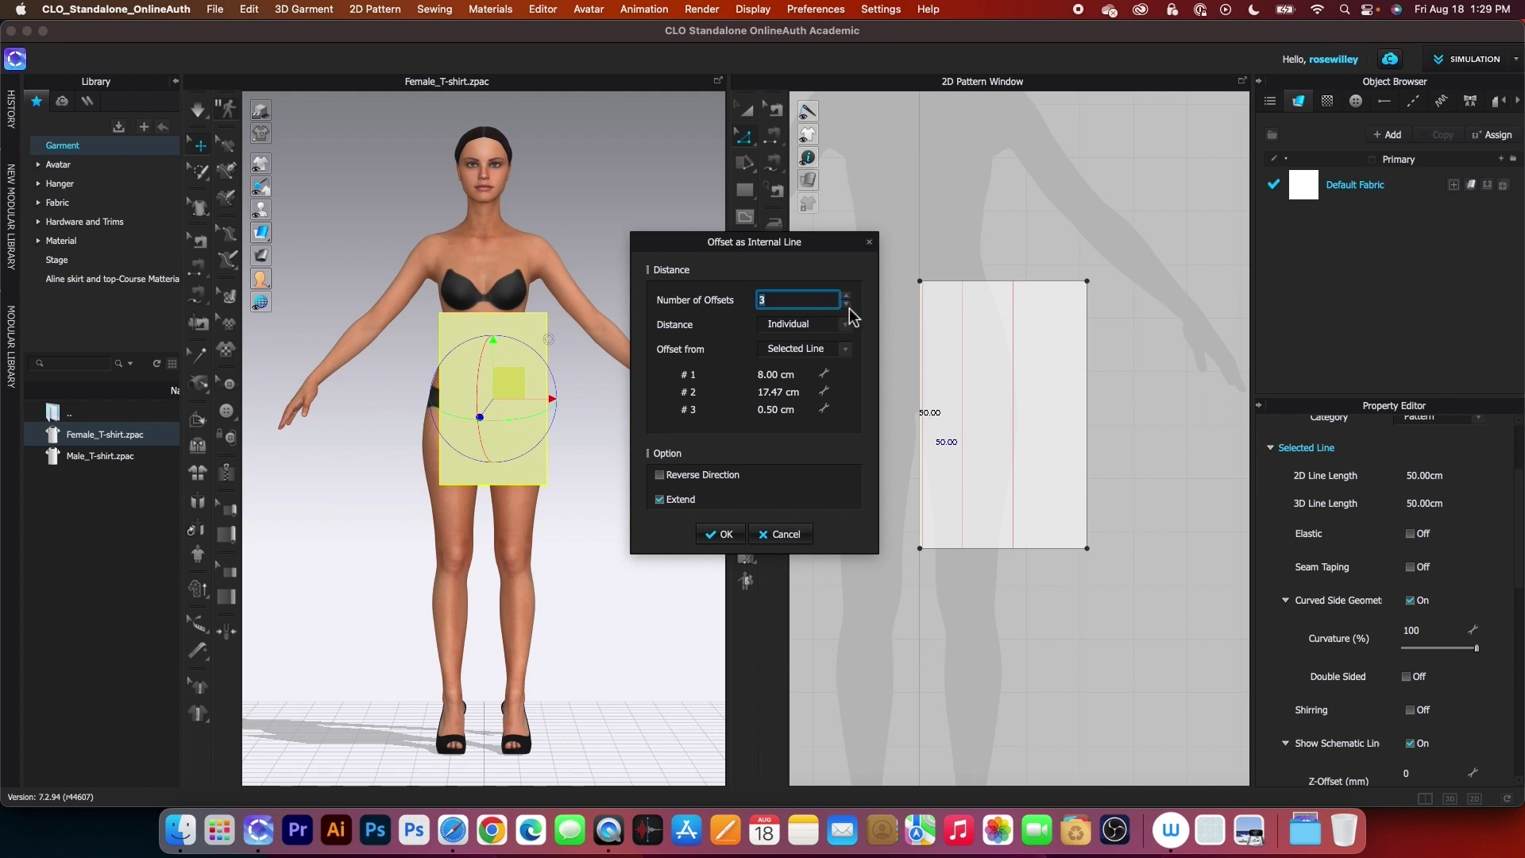
left_click(847, 304)
double_click(774, 375)
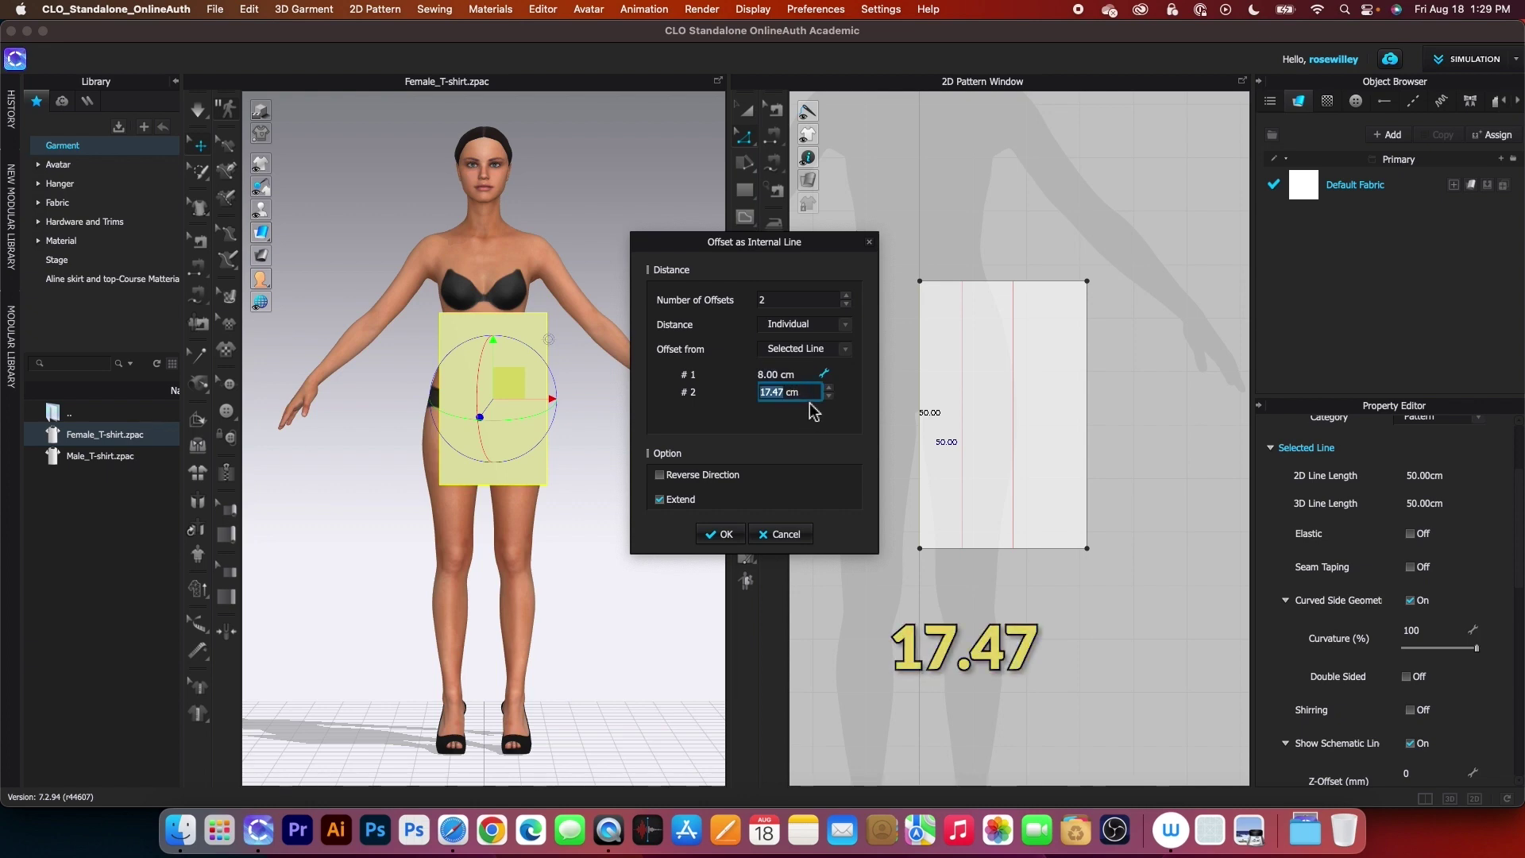
type("17")
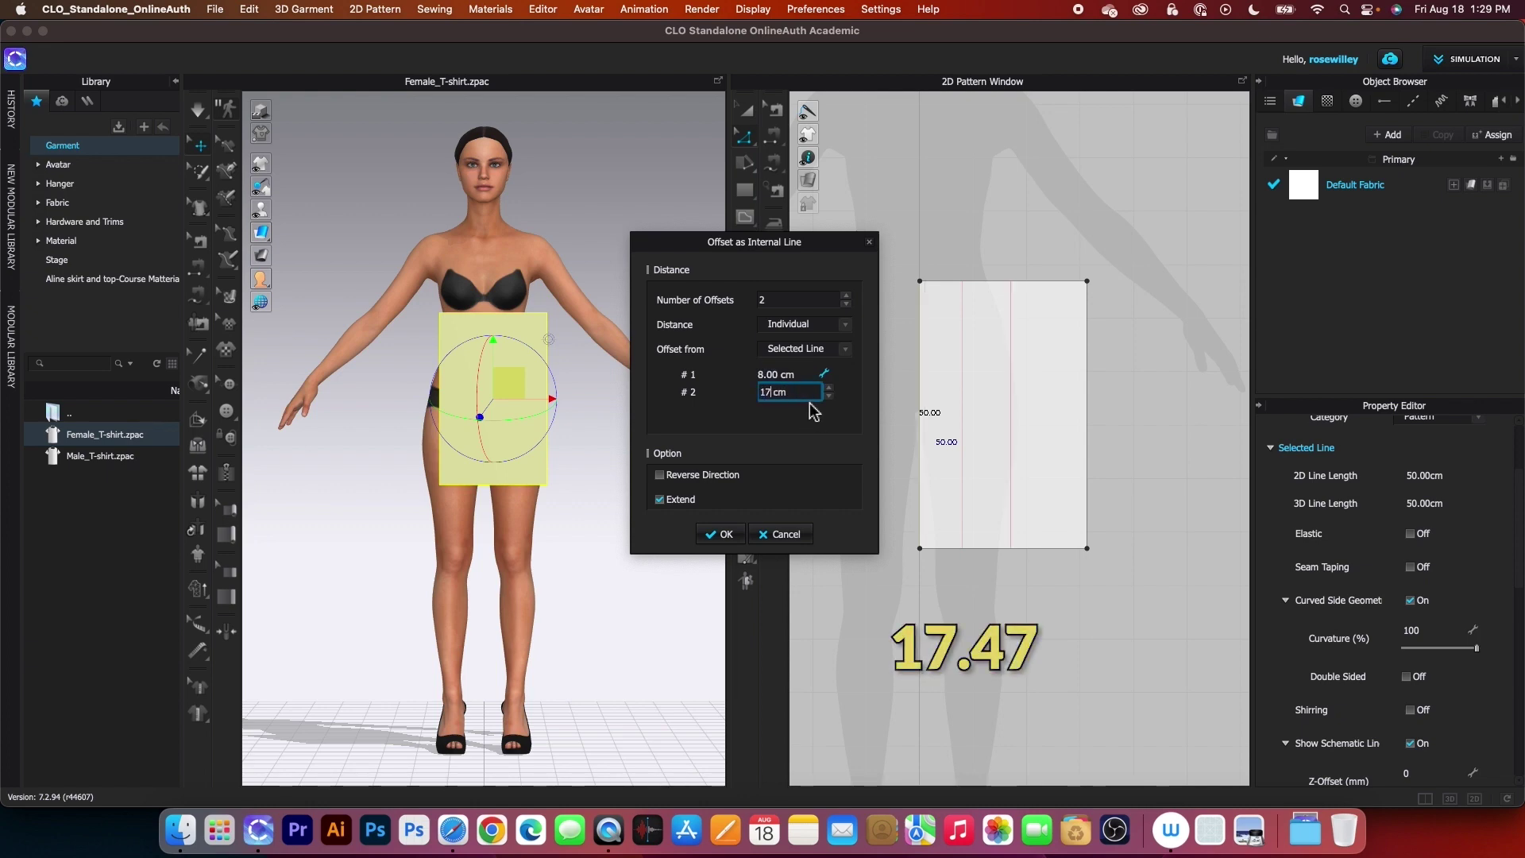
type(".47")
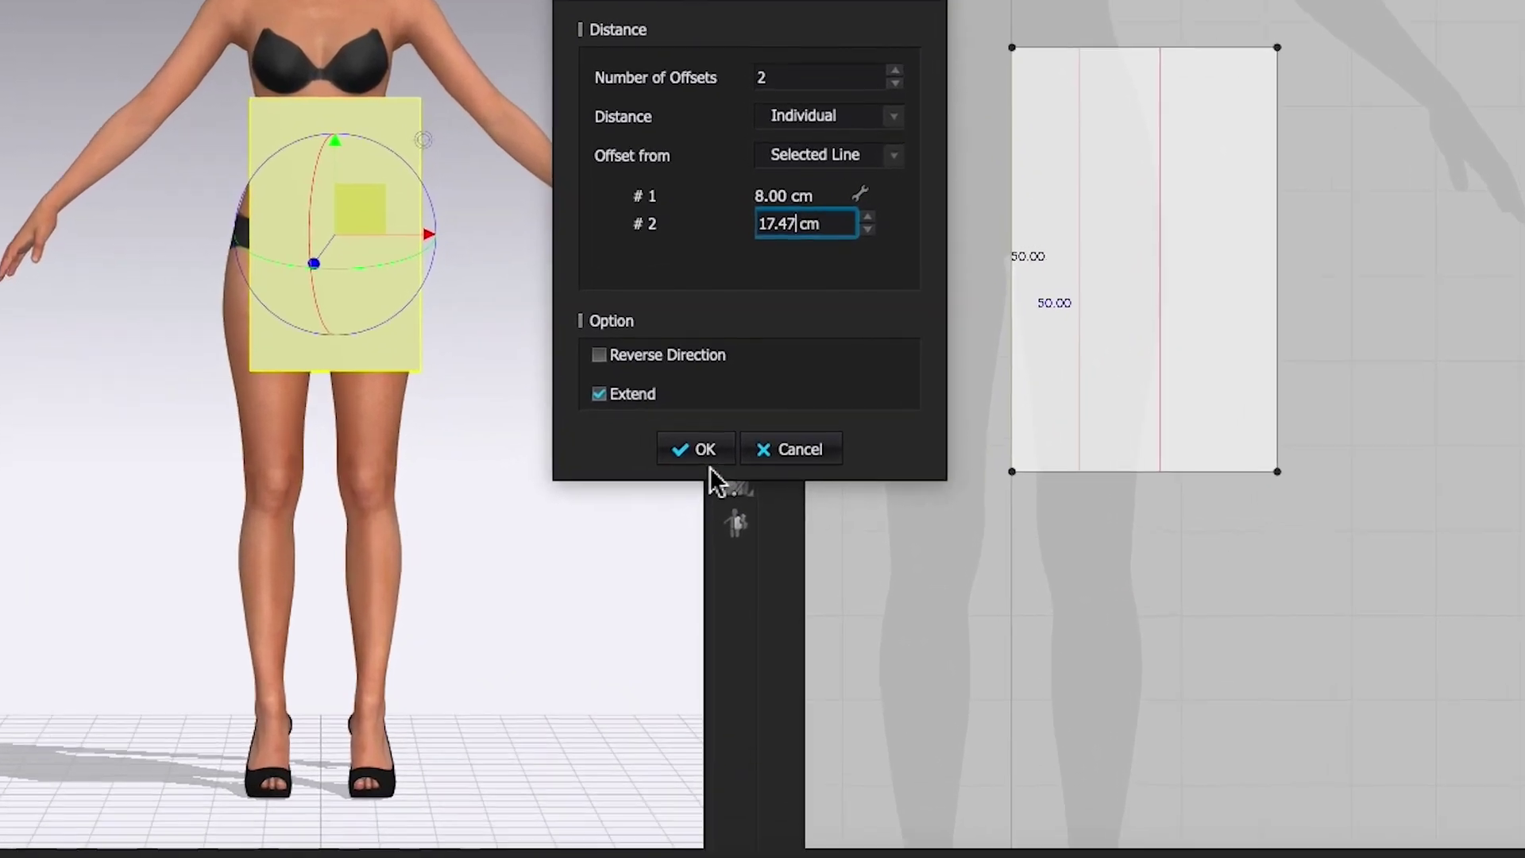
left_click(722, 537)
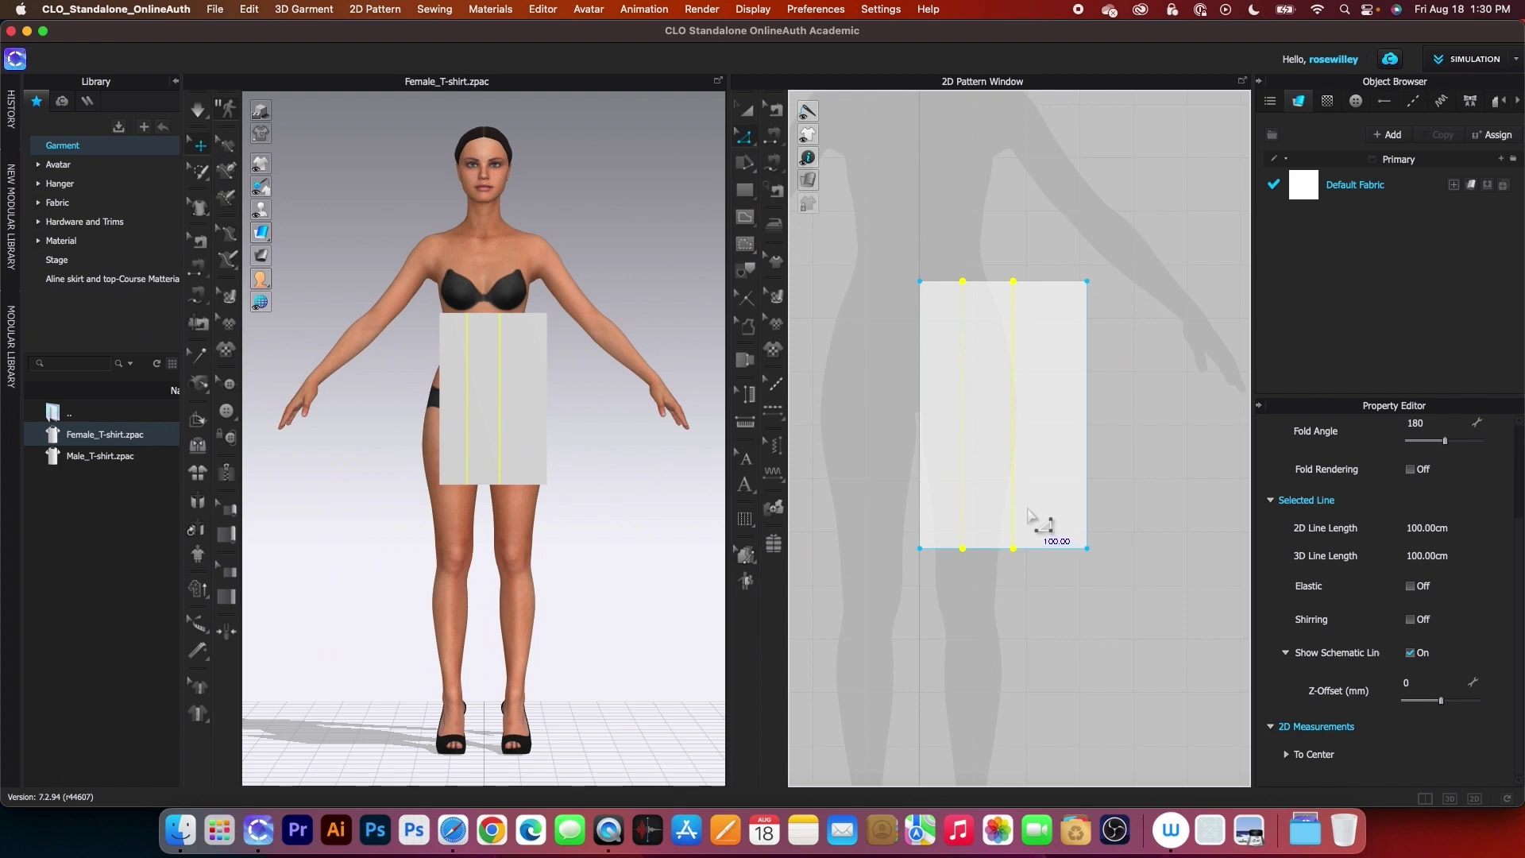
- Offset the waist edge into three internal lines at 1.5, 12 and 16 cm
left_click(1040, 288)
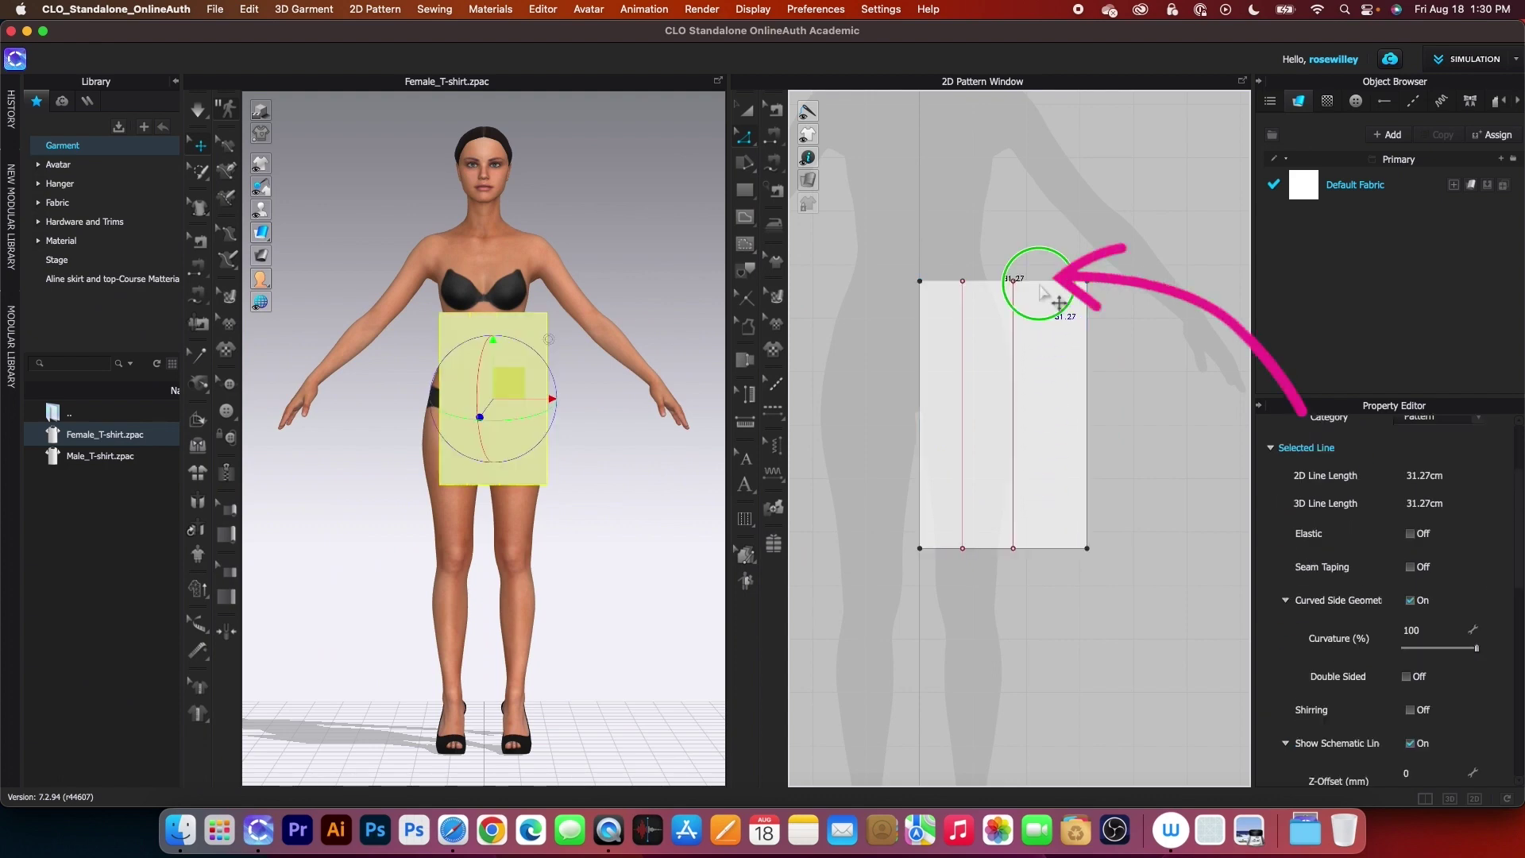
right_click(1039, 287)
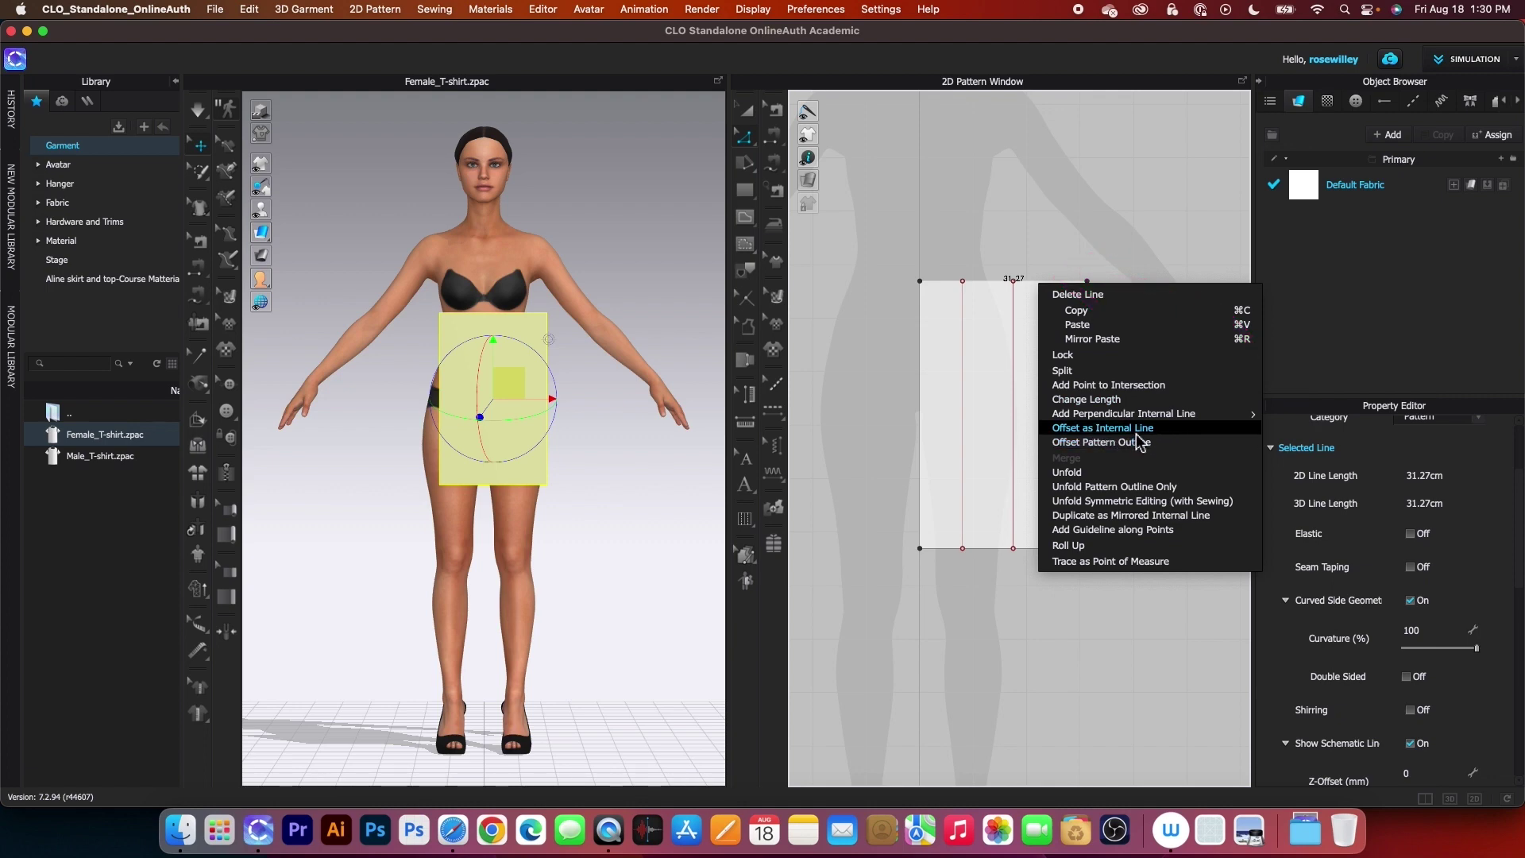
left_click(1135, 433)
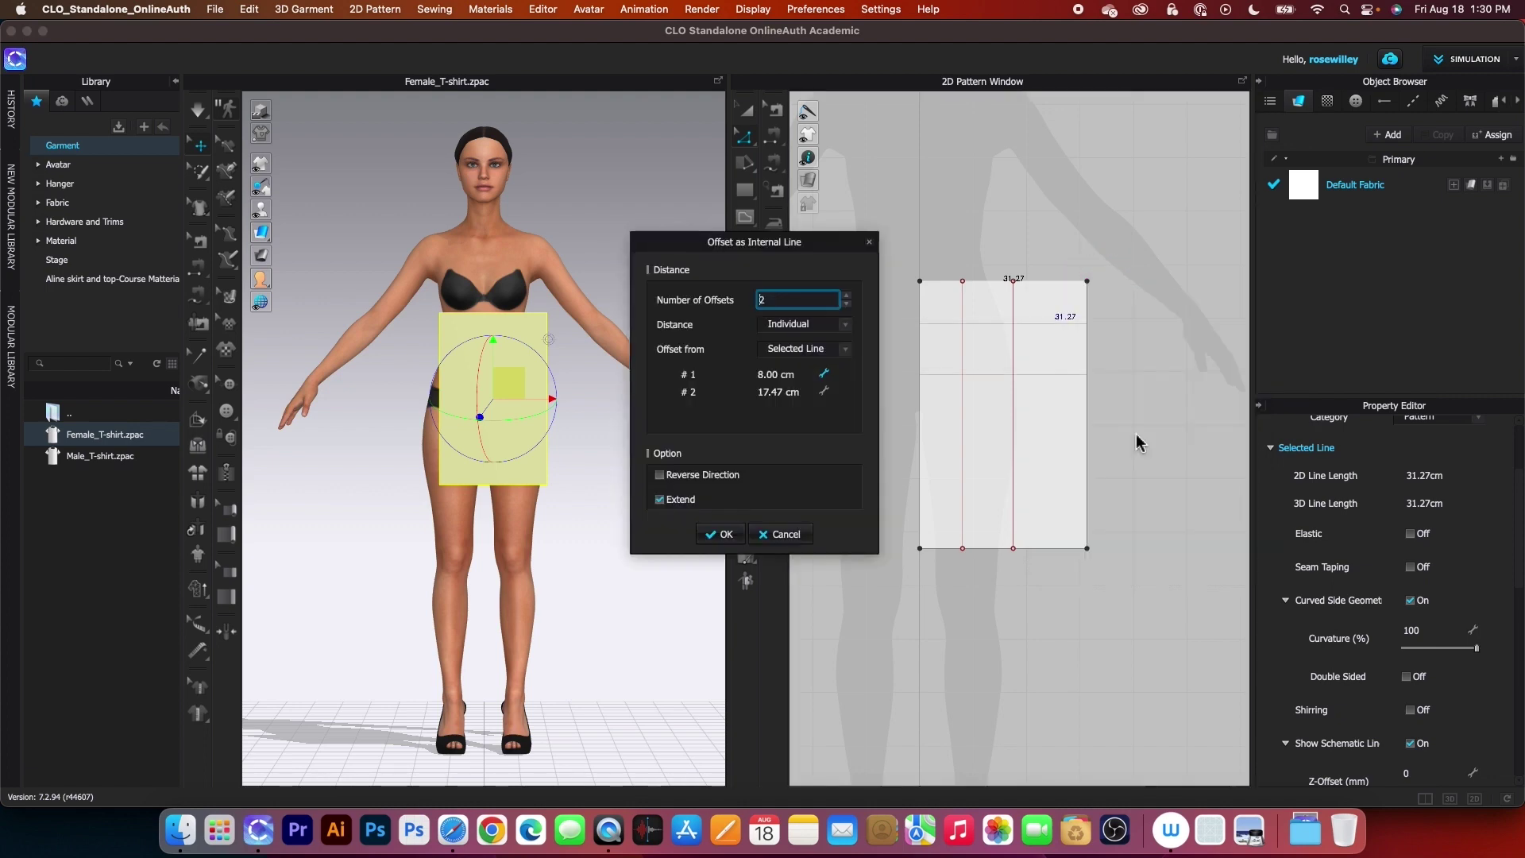
left_click(847, 297)
left_click(797, 376)
type("1.5")
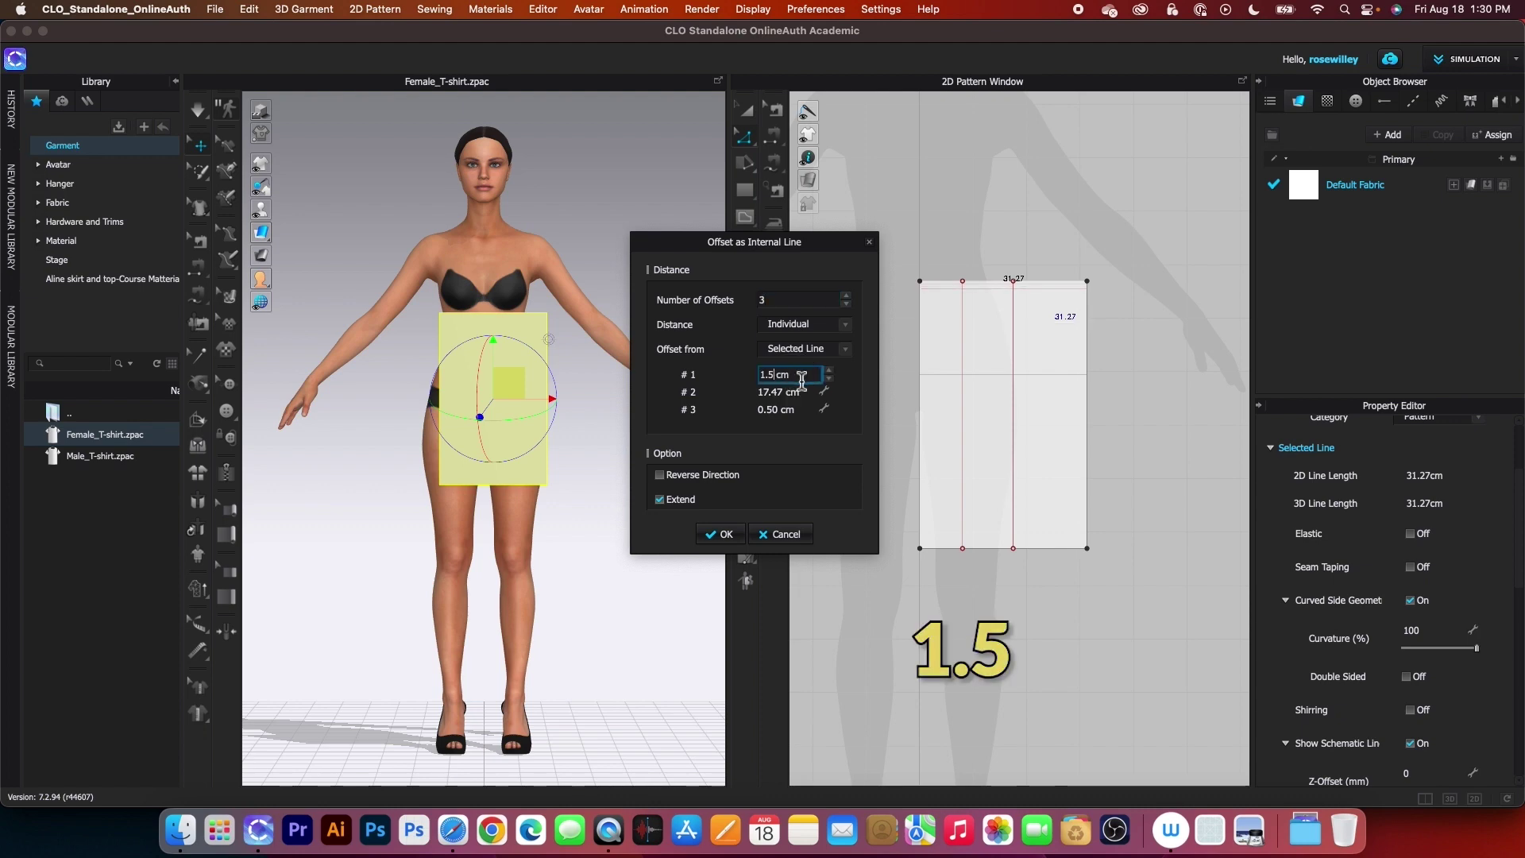
key("Tab")
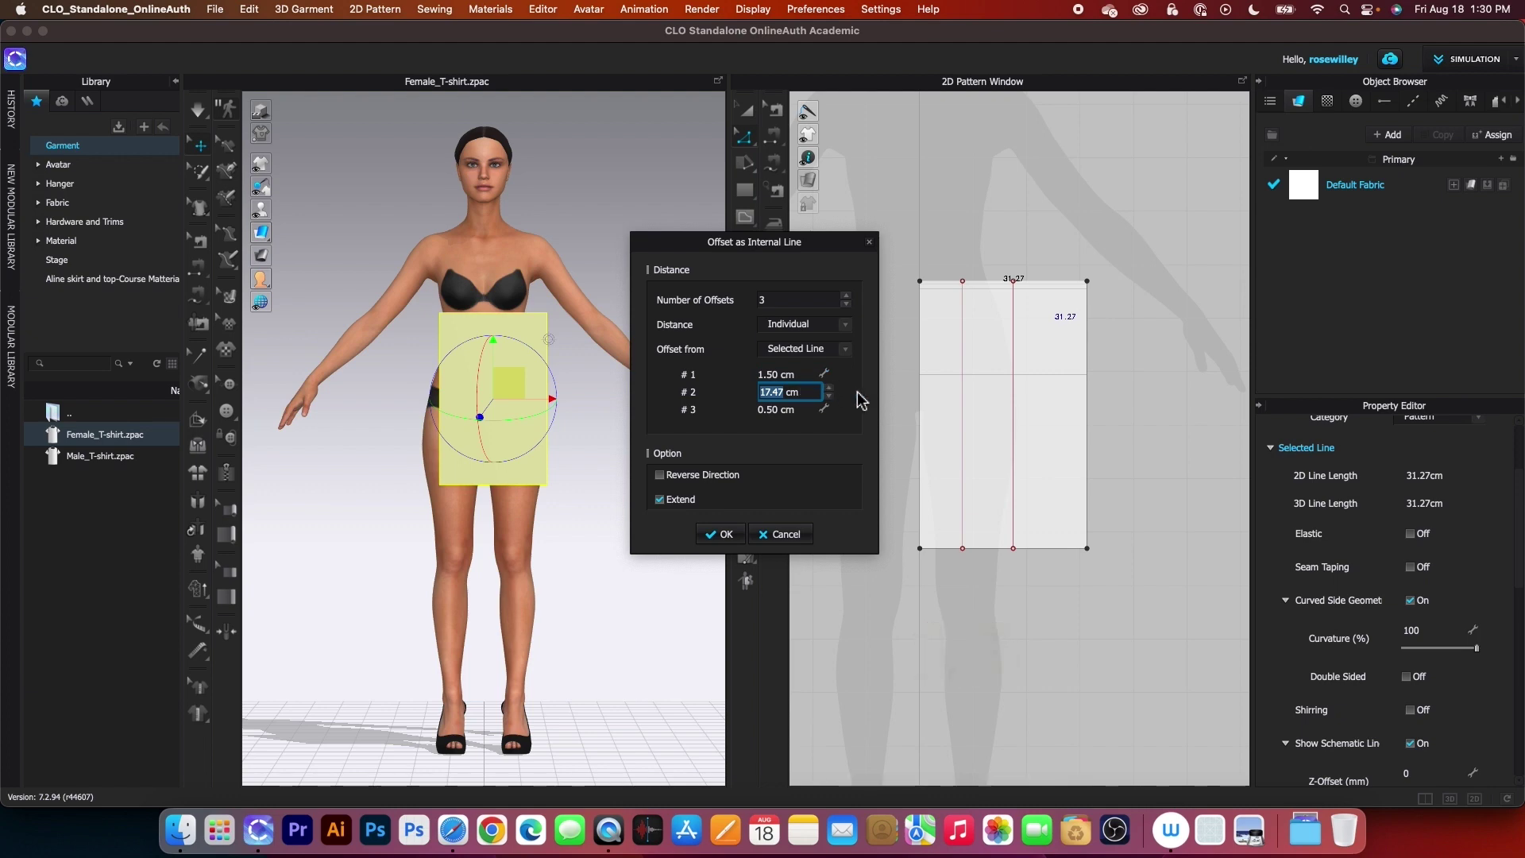
type("12")
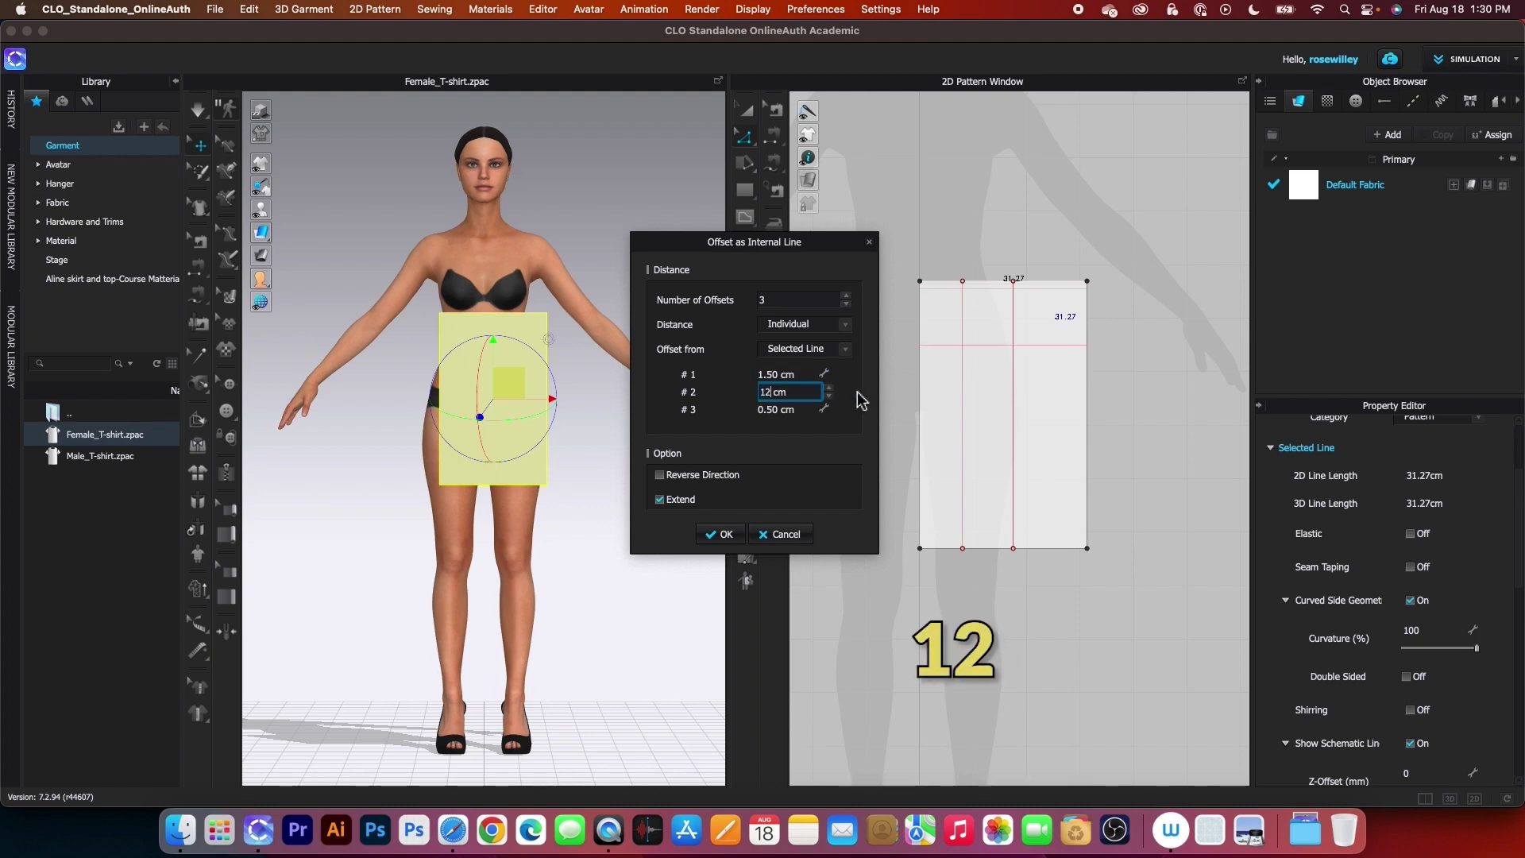
key("Tab")
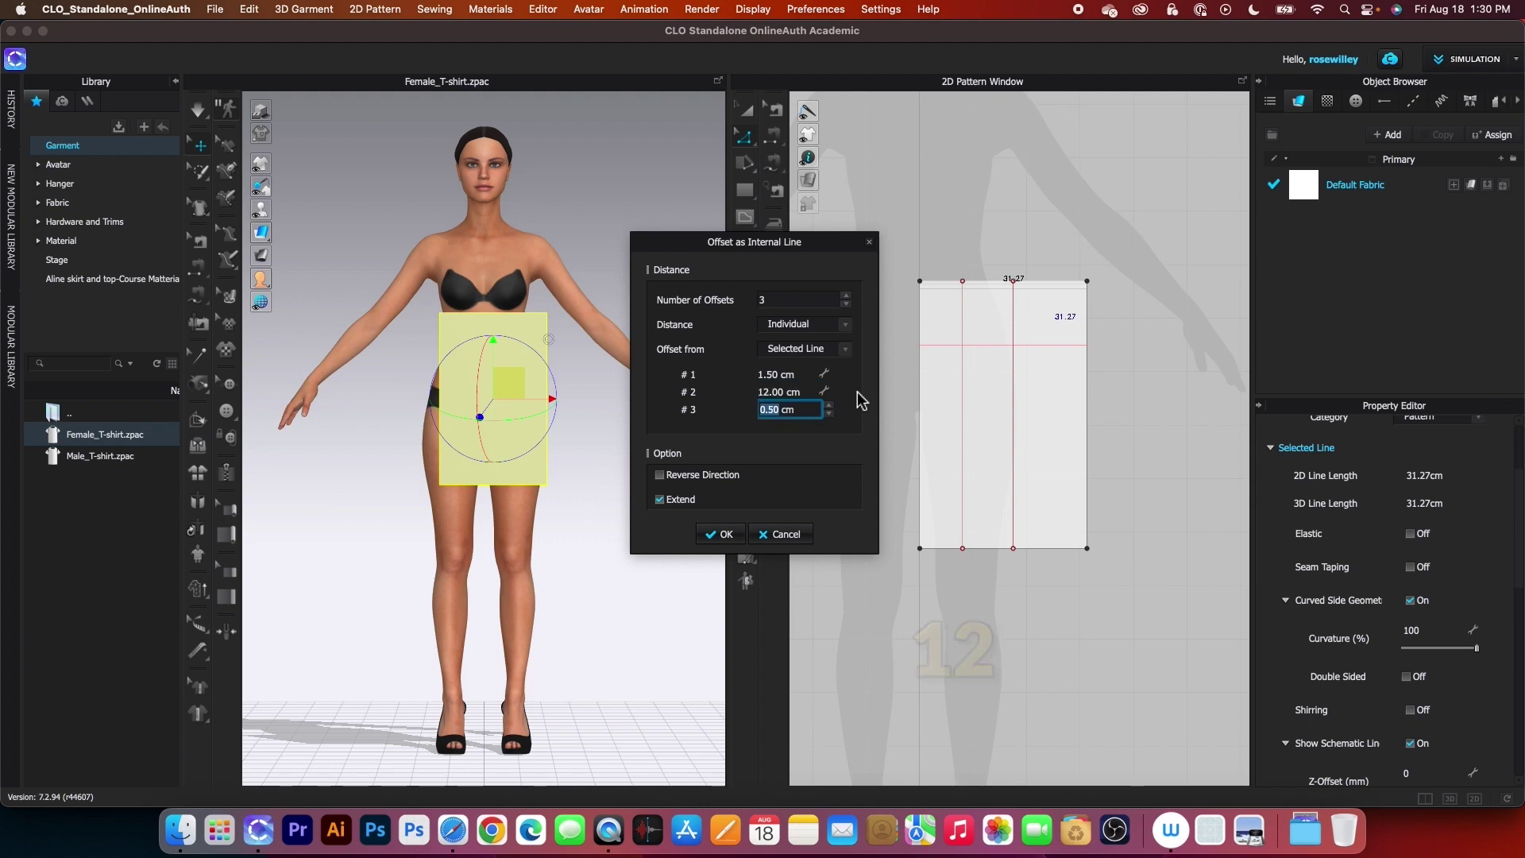
type("16")
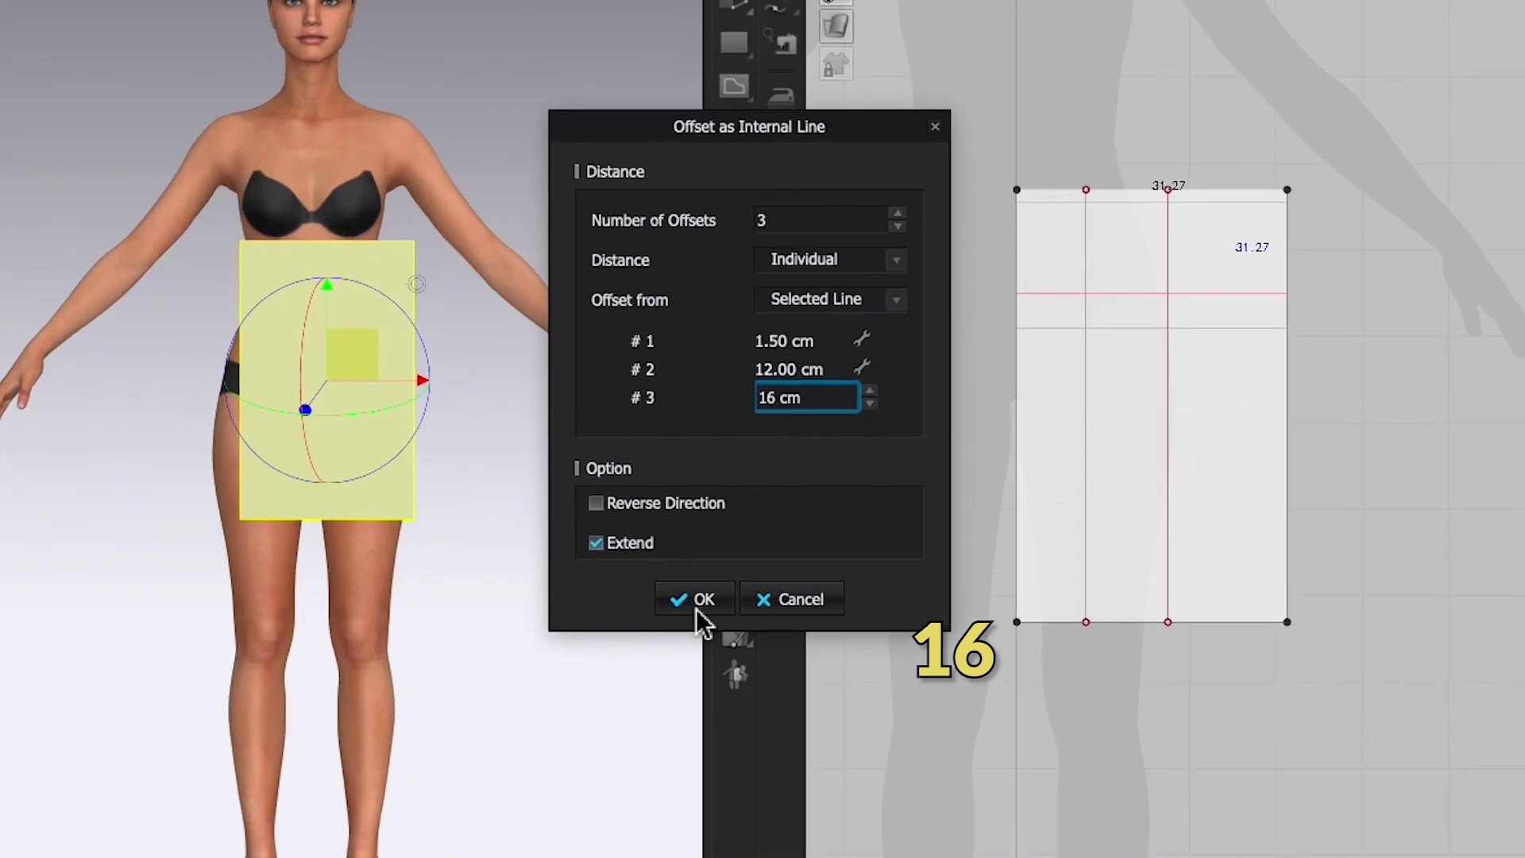
left_click(699, 608)
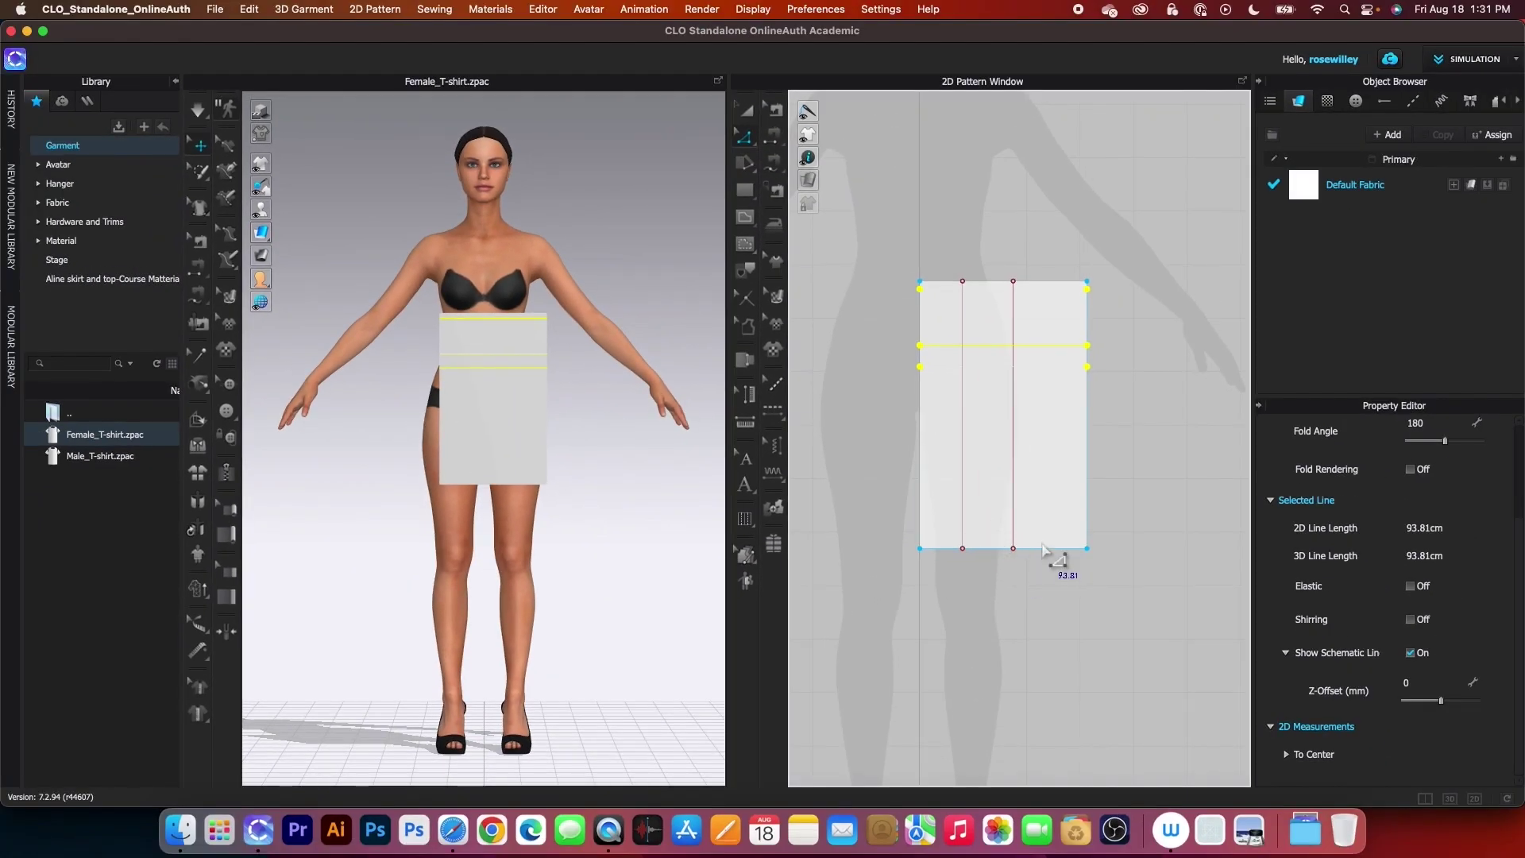
- Offset the hem edge into one internal line 2.5 cm above the hem
left_click(1041, 549)
right_click(1041, 550)
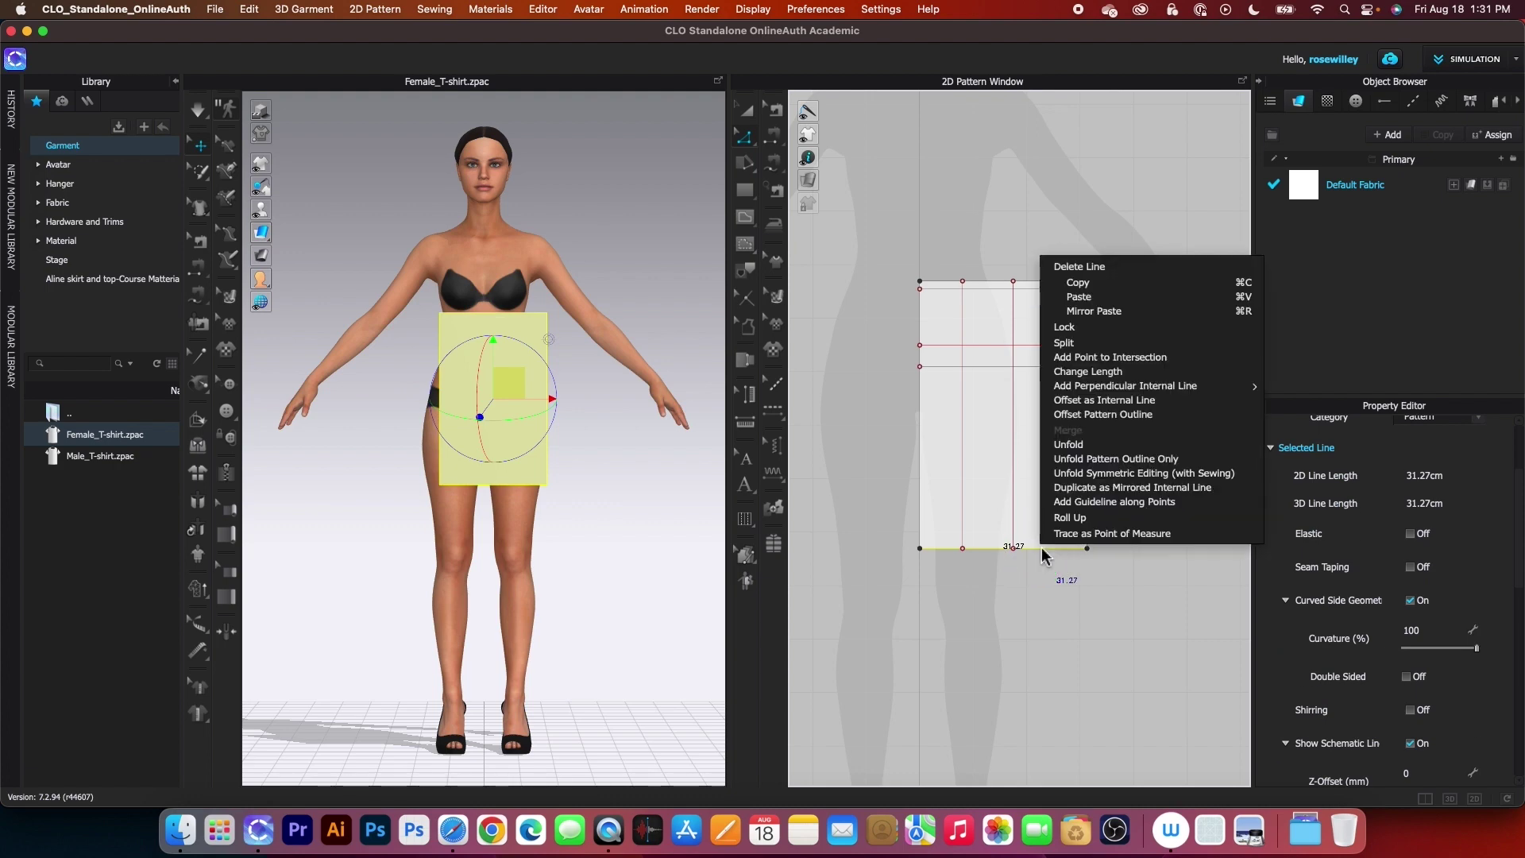
left_click(1104, 401)
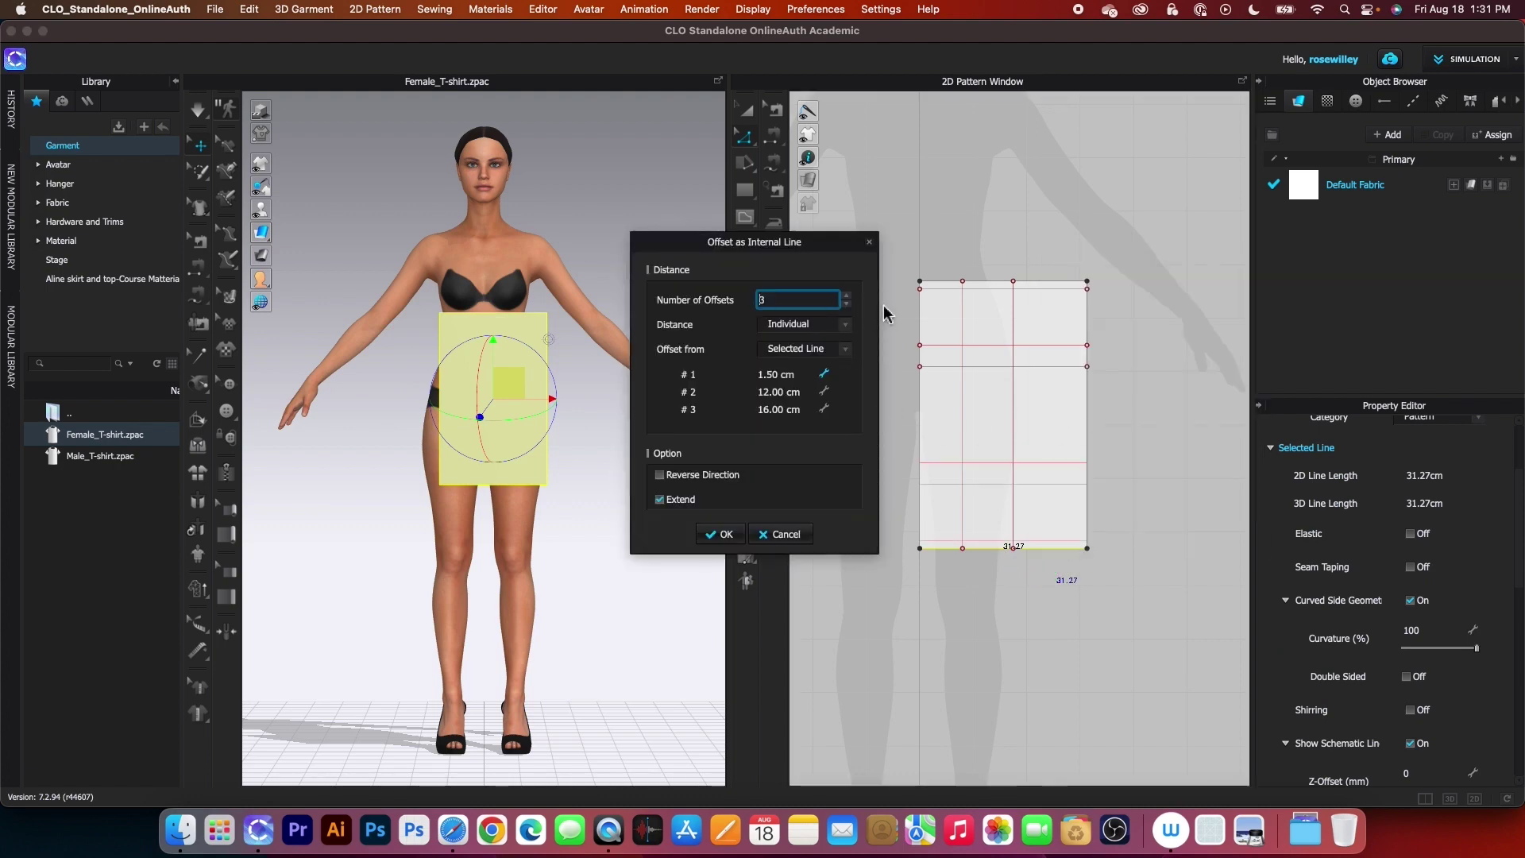
left_click(846, 304)
left_click(846, 304)
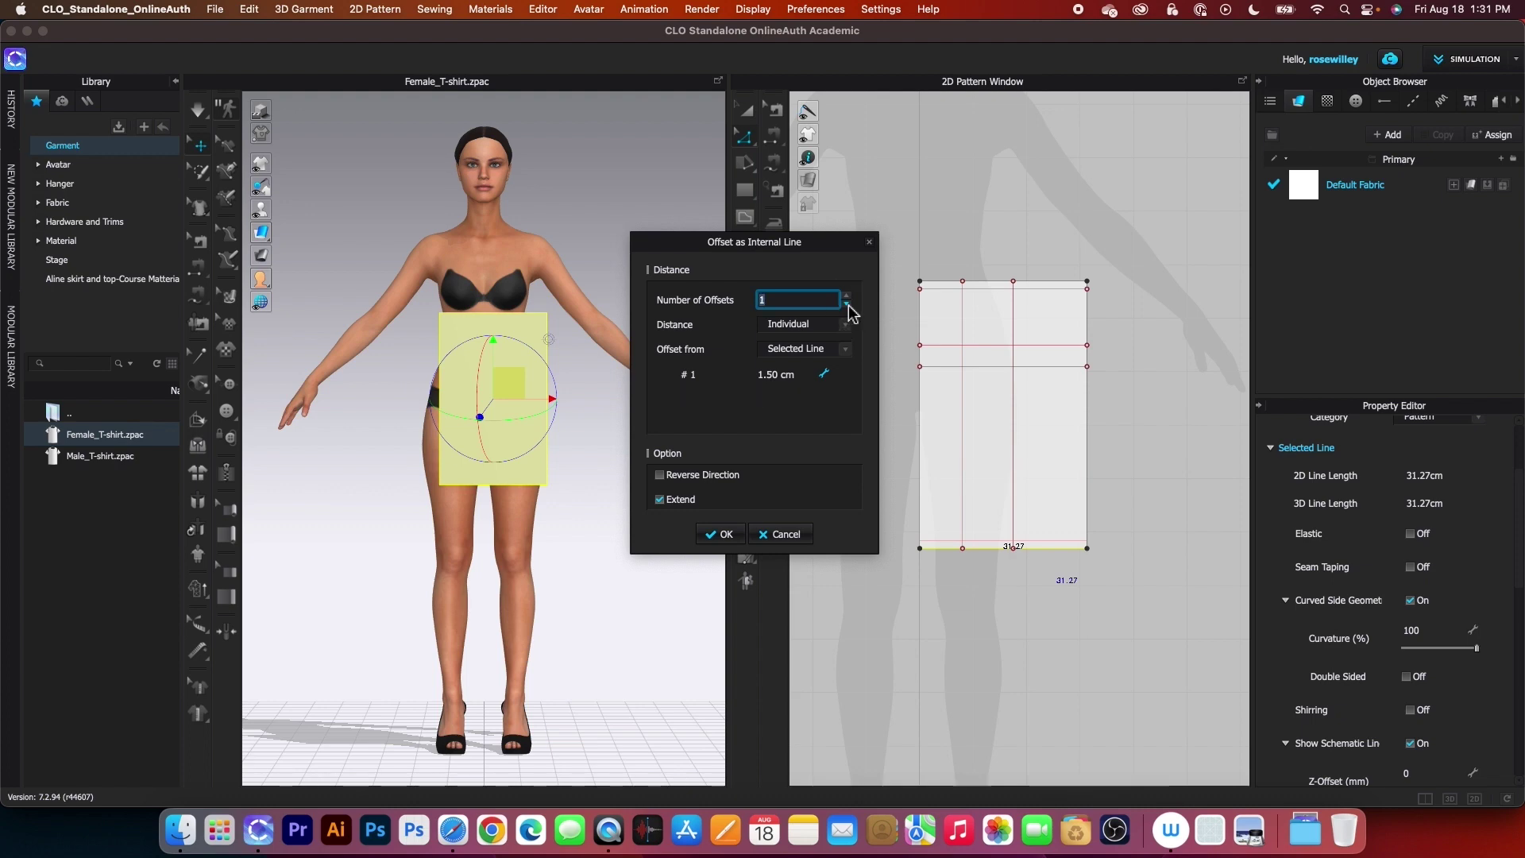
double_click(785, 376)
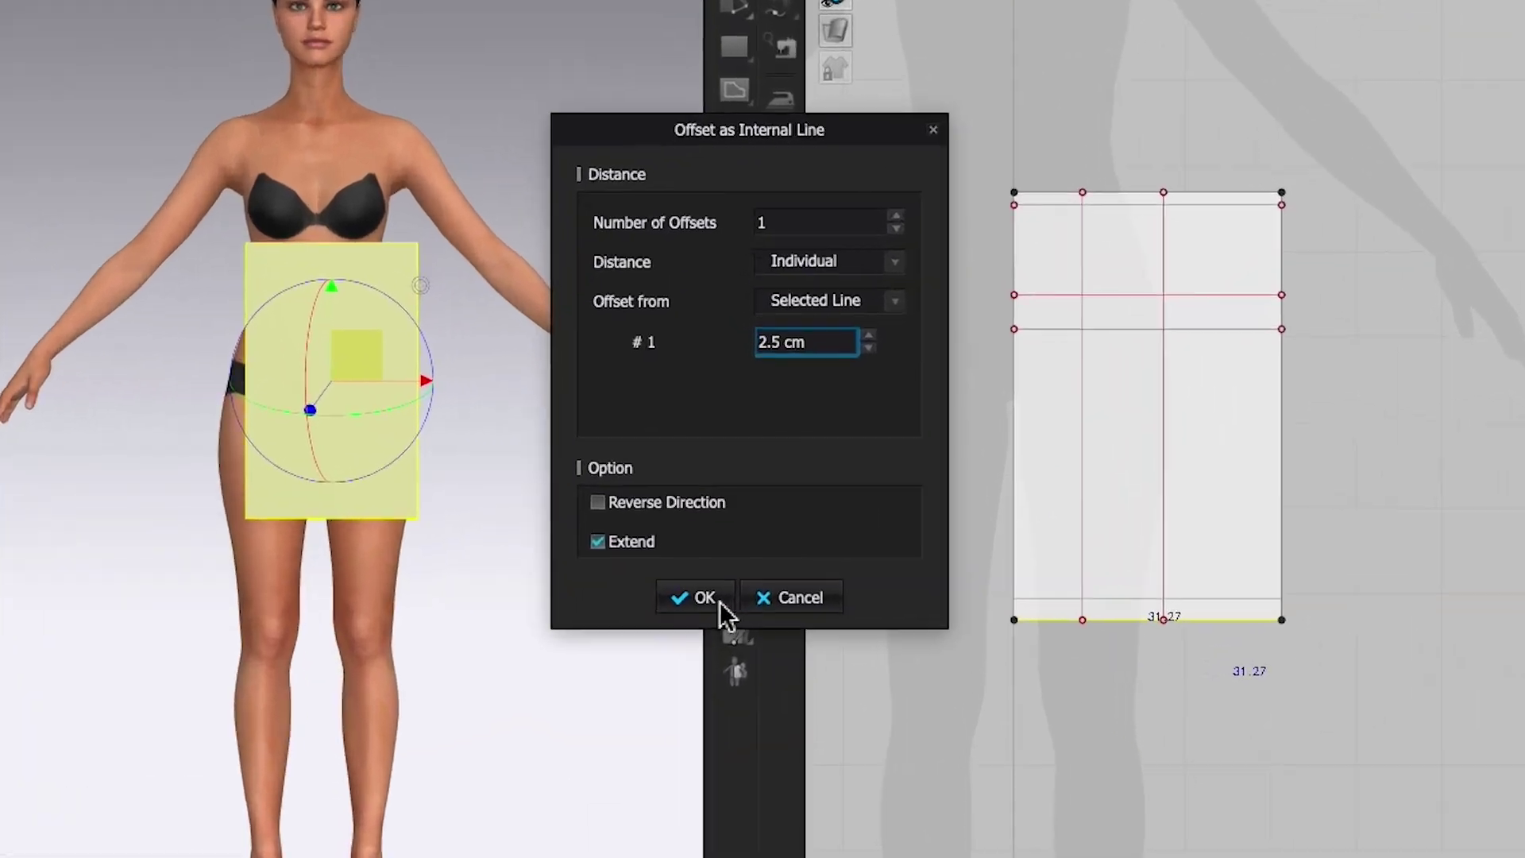
left_click(720, 533)
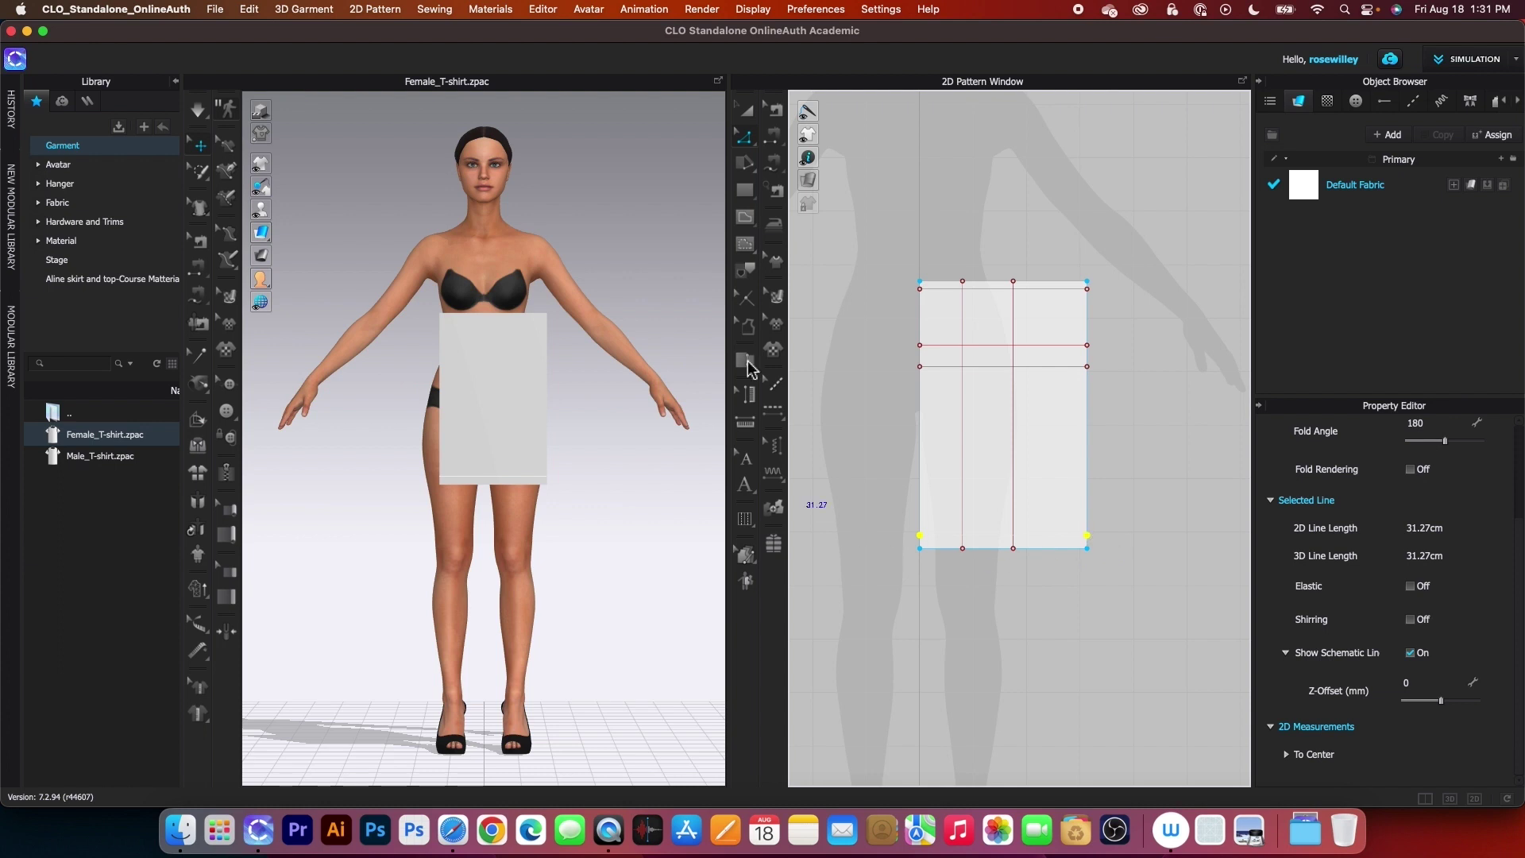
- Draw a slanted internal line from the waist to the hem line's right end and the bottom-left corner
left_click(747, 226)
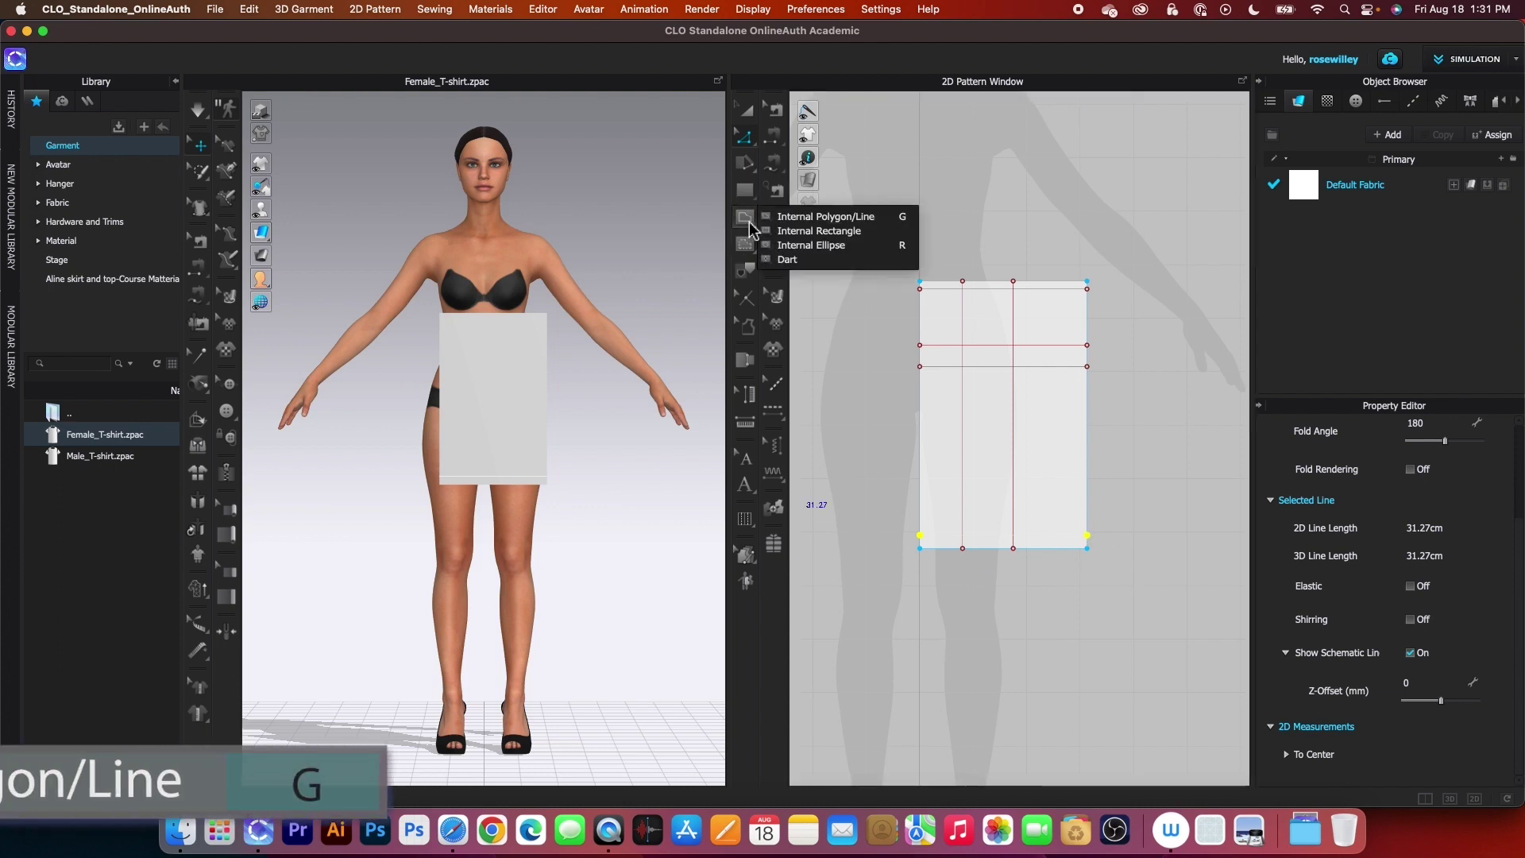
left_click(810, 211)
left_click(1021, 306)
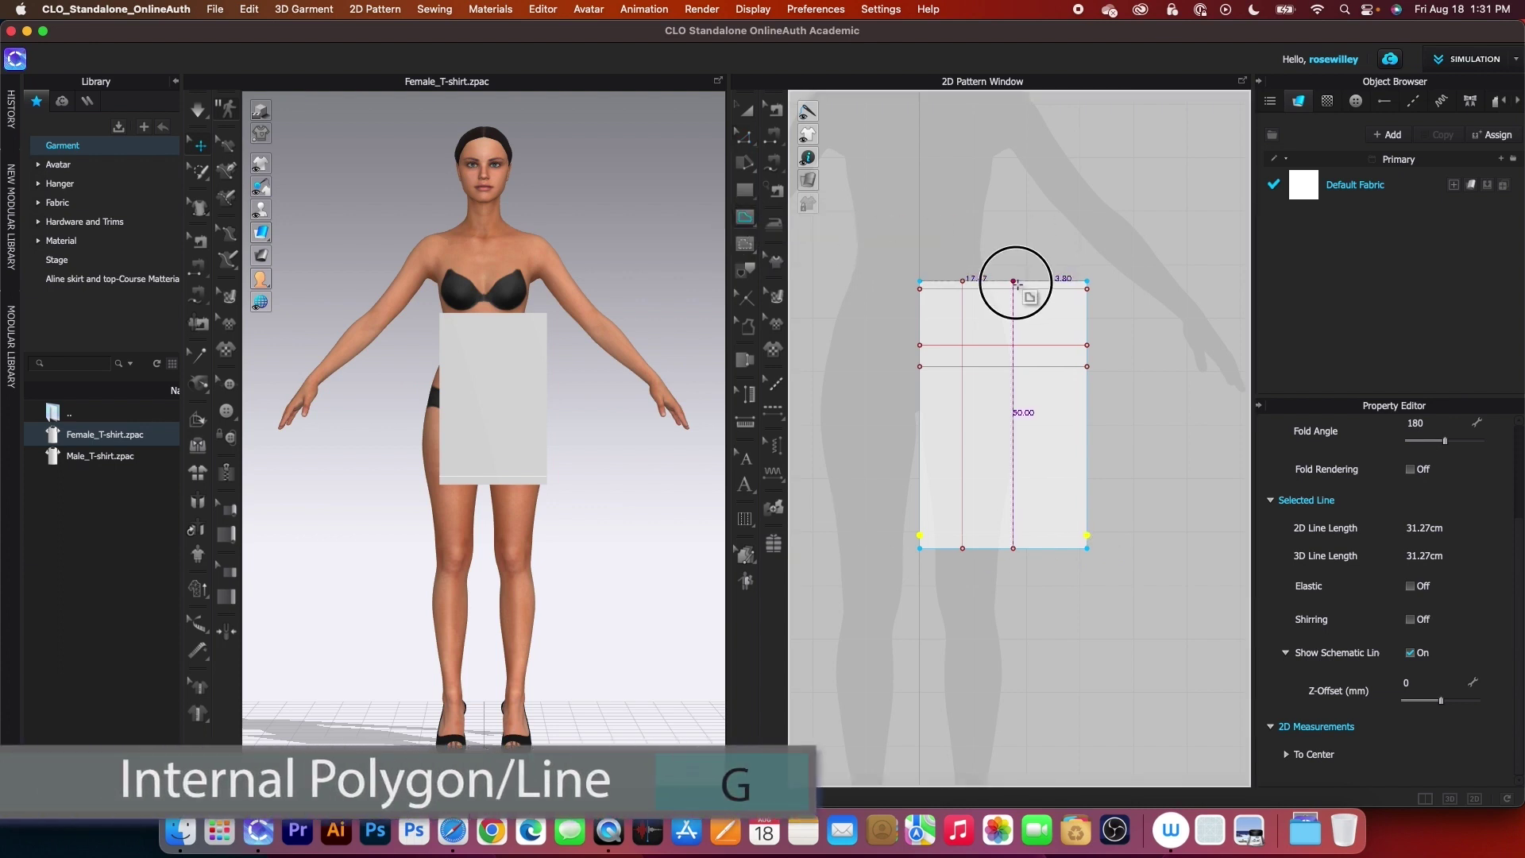
scroll(1085, 548, "up", 3)
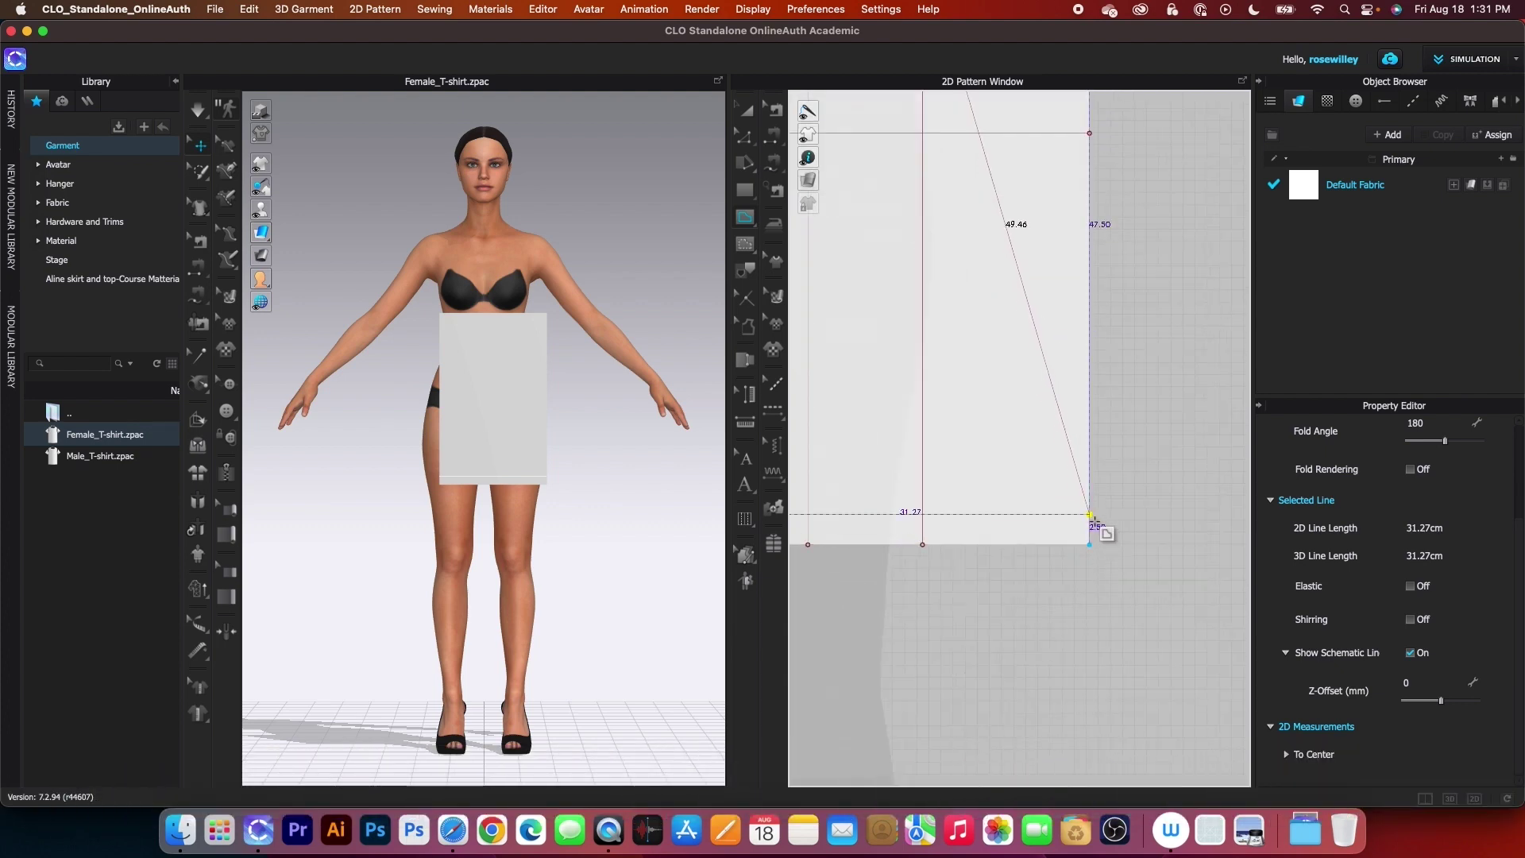
left_click(1091, 515)
scroll(1092, 518, "down", 4)
scroll(945, 548, "up", 3)
left_click(926, 520)
key("Return")
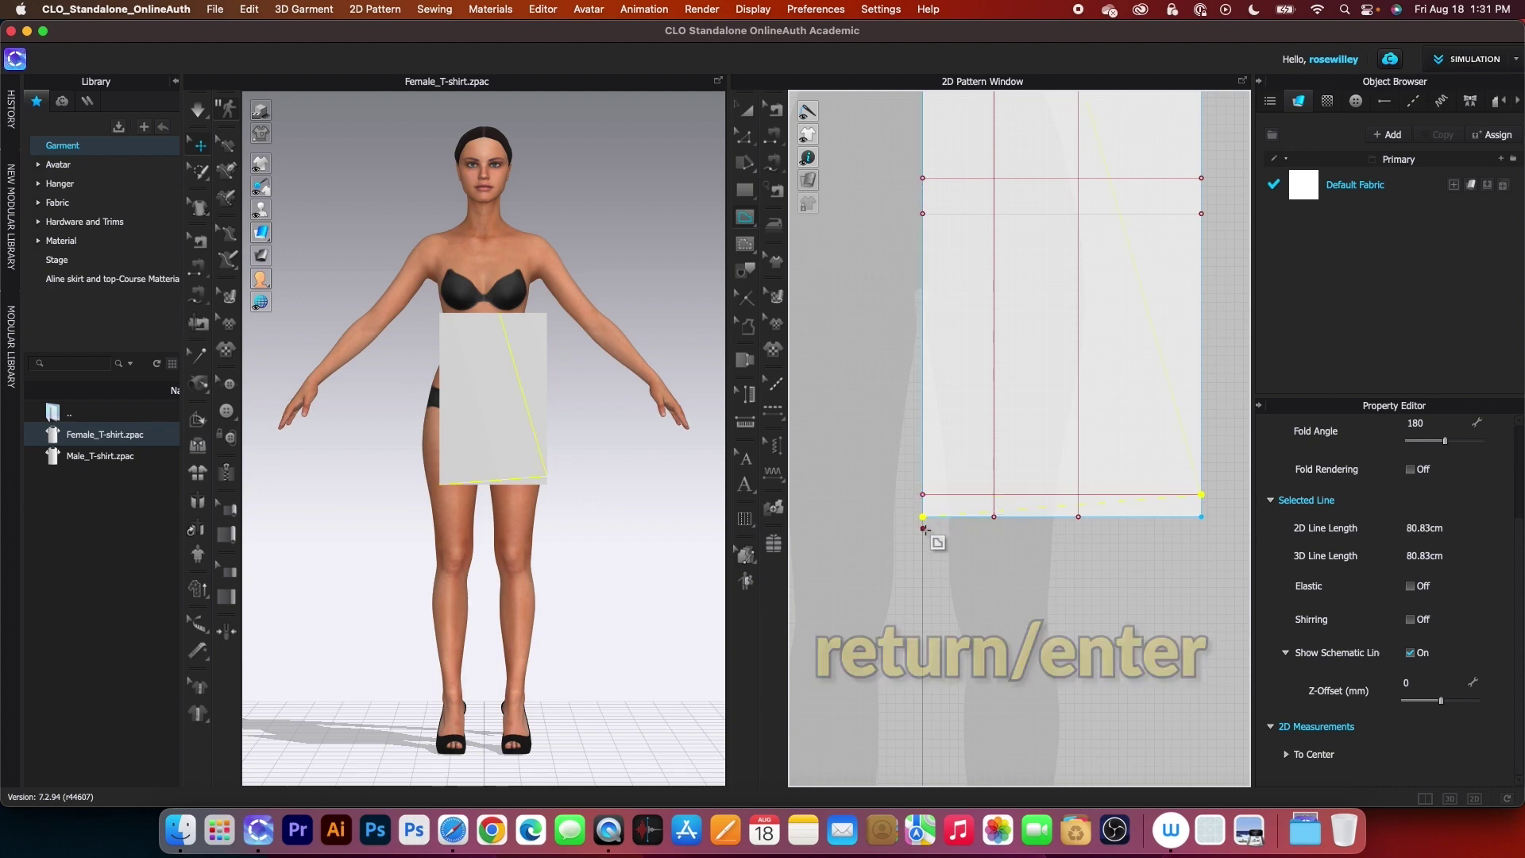
- Add a vertical internal line from the waist and select the whole skirt panel
scroll(925, 530, "down", 2)
scroll(1016, 281, "up", 1)
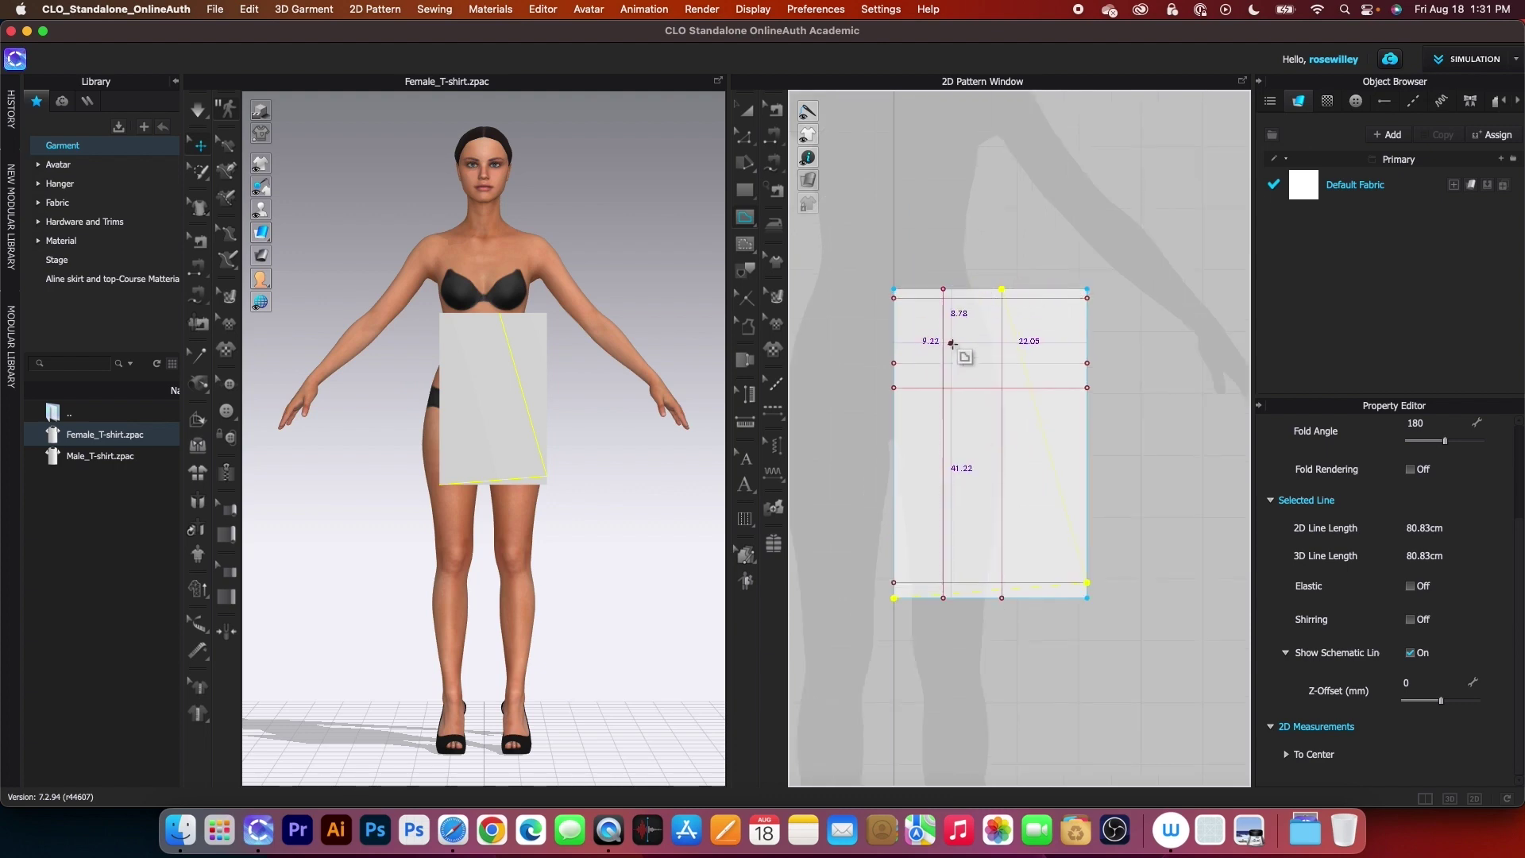
left_click(944, 289)
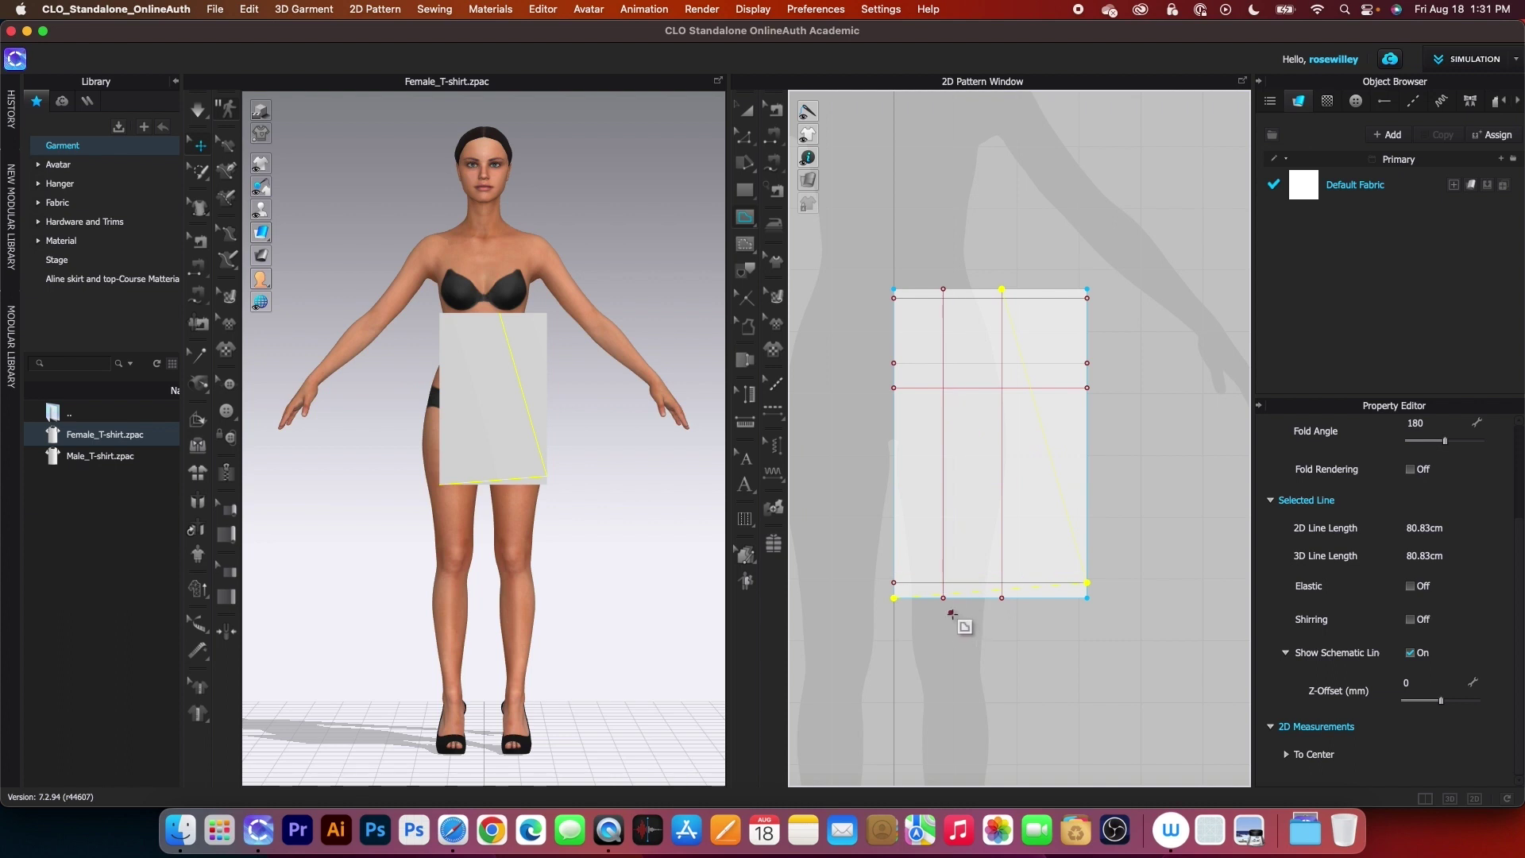
key("a")
left_click(746, 117)
left_click(956, 350)
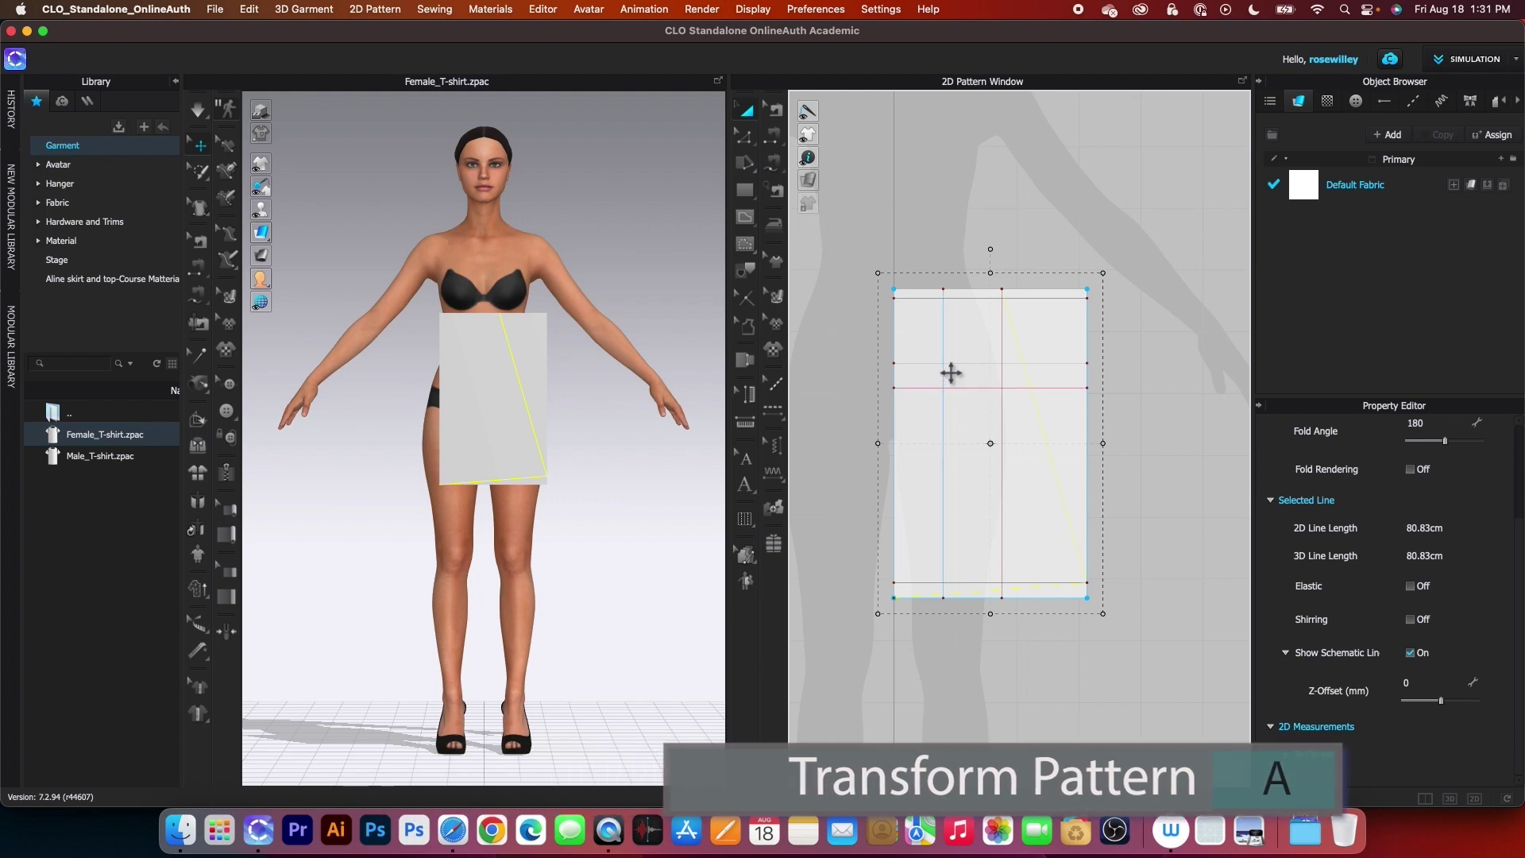
- Extend the vertical internal line down to the pattern outline
left_click(947, 354)
right_click(947, 353)
mouse_move(1029, 613)
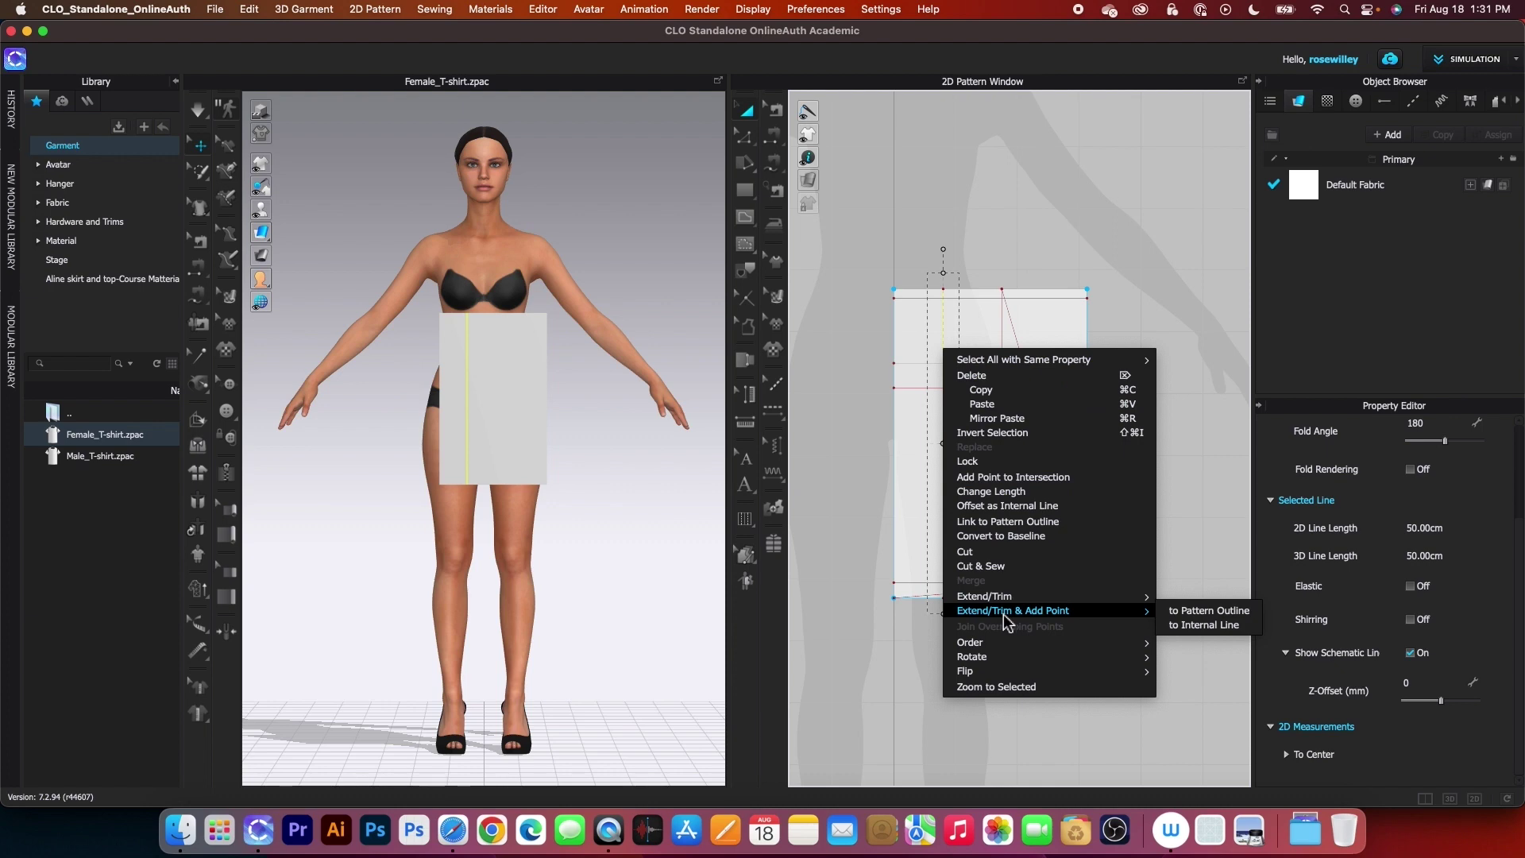
left_click(1210, 614)
scroll(973, 666, "up", 5)
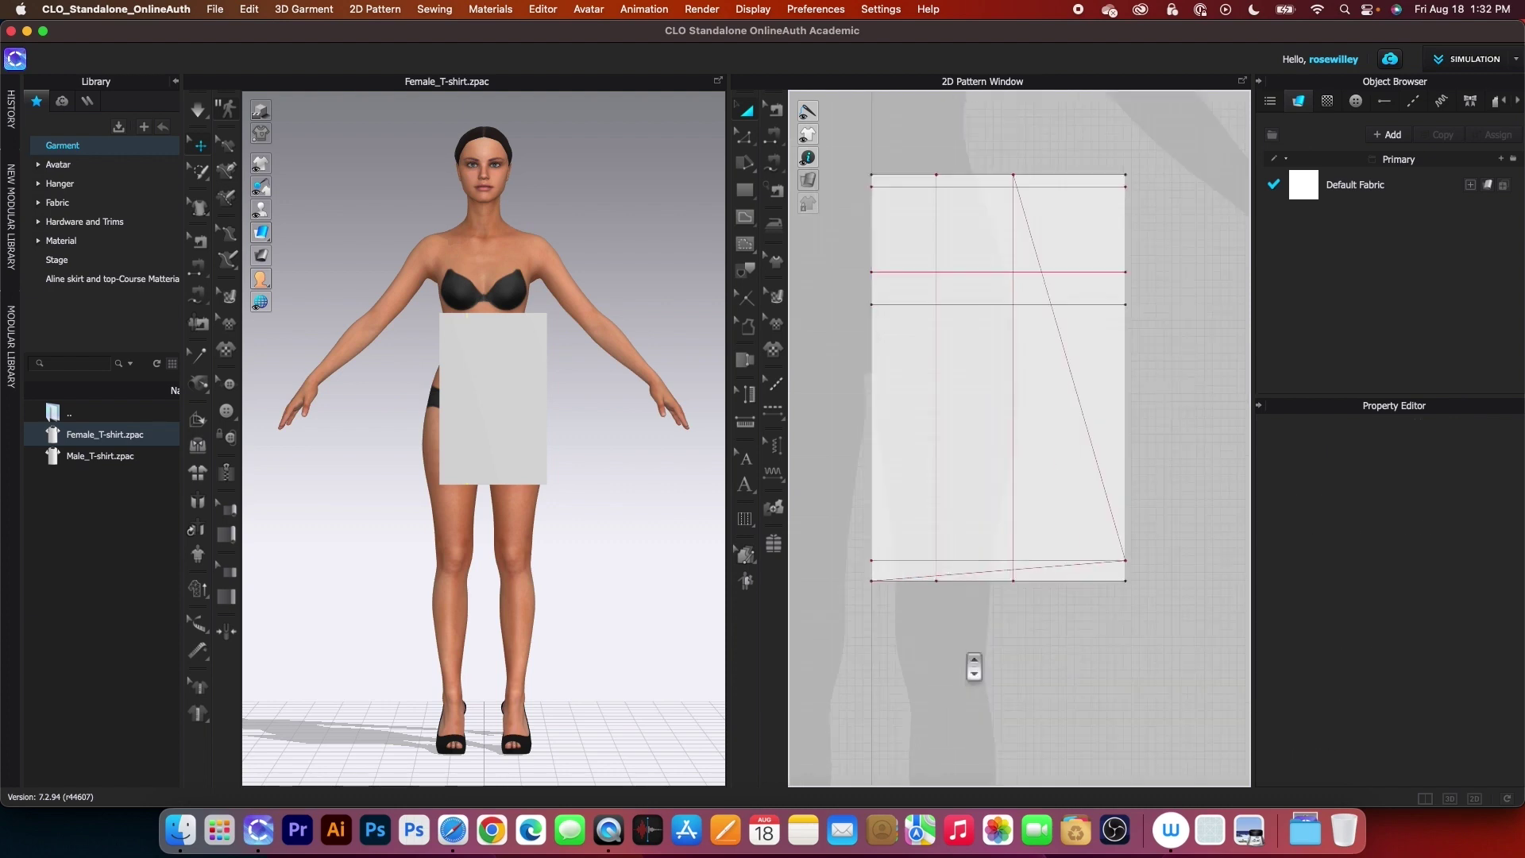
- Bend the bottom hem line into a gentle flared curve with curvature editing
left_click(971, 556)
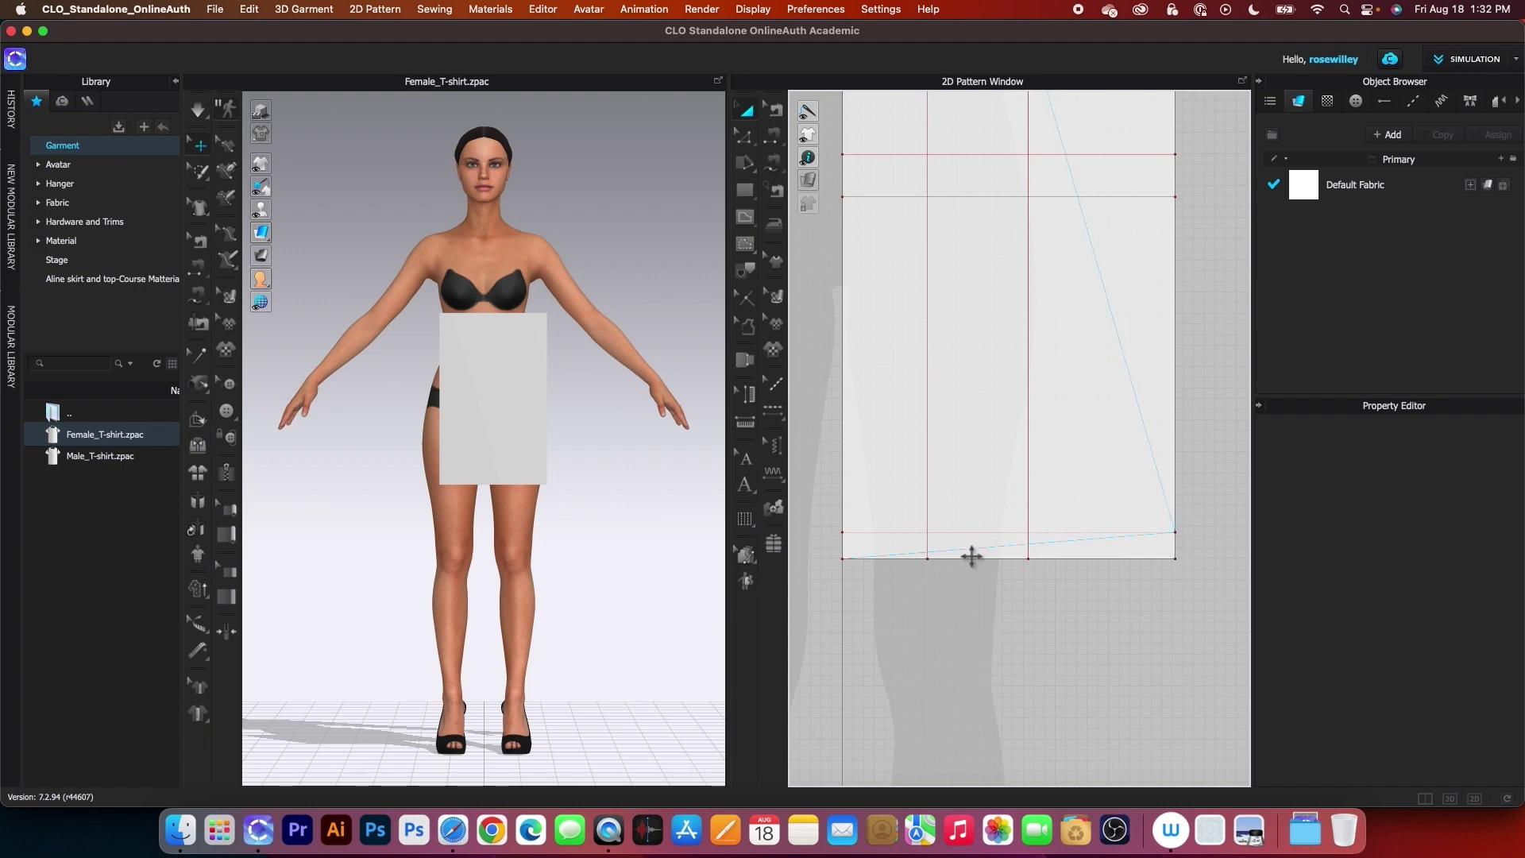
left_click(973, 559)
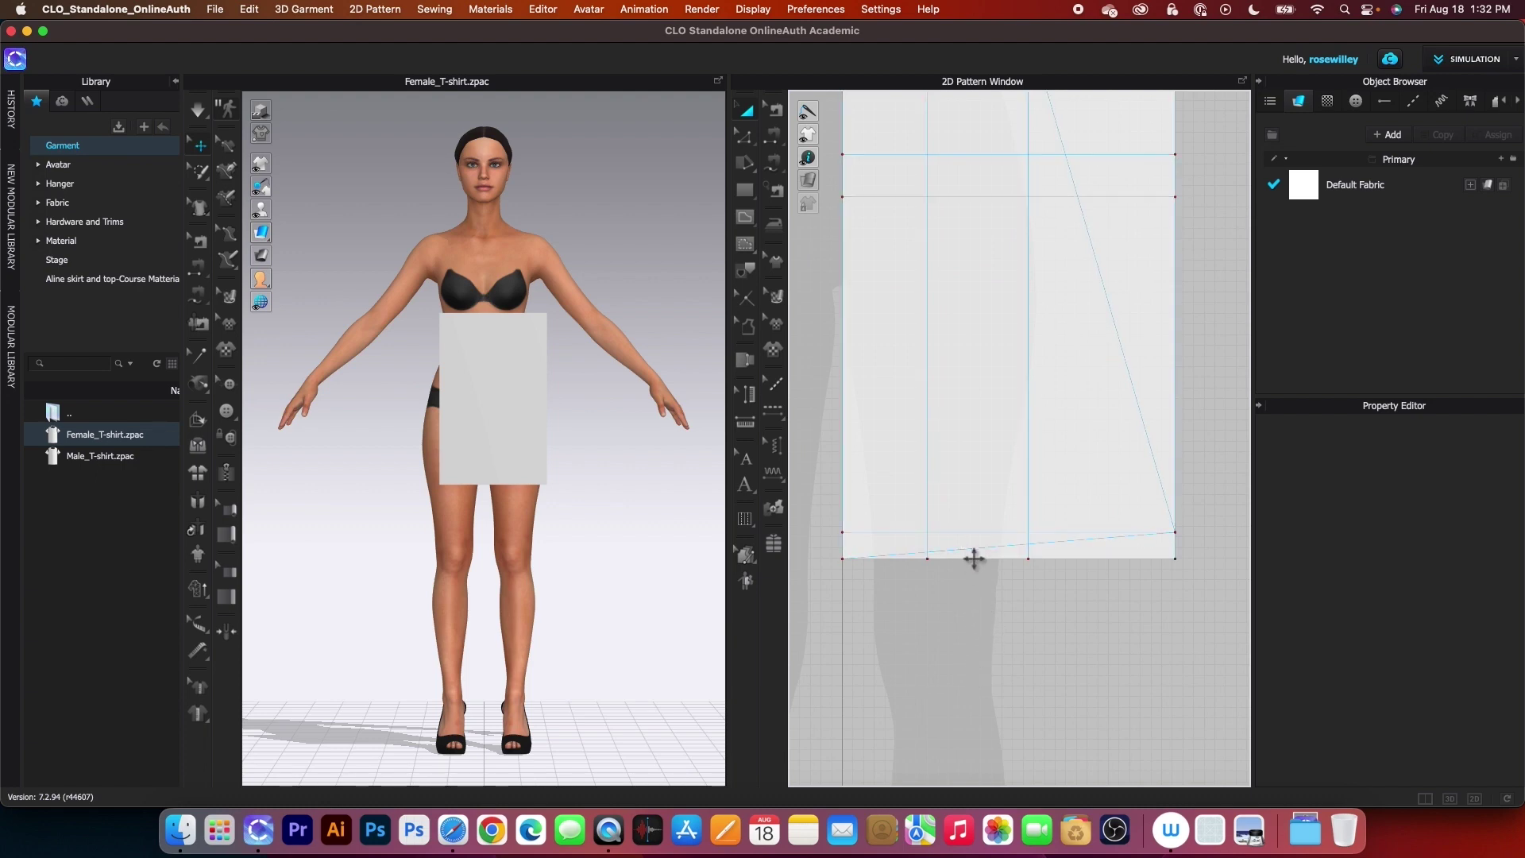
left_click(974, 558)
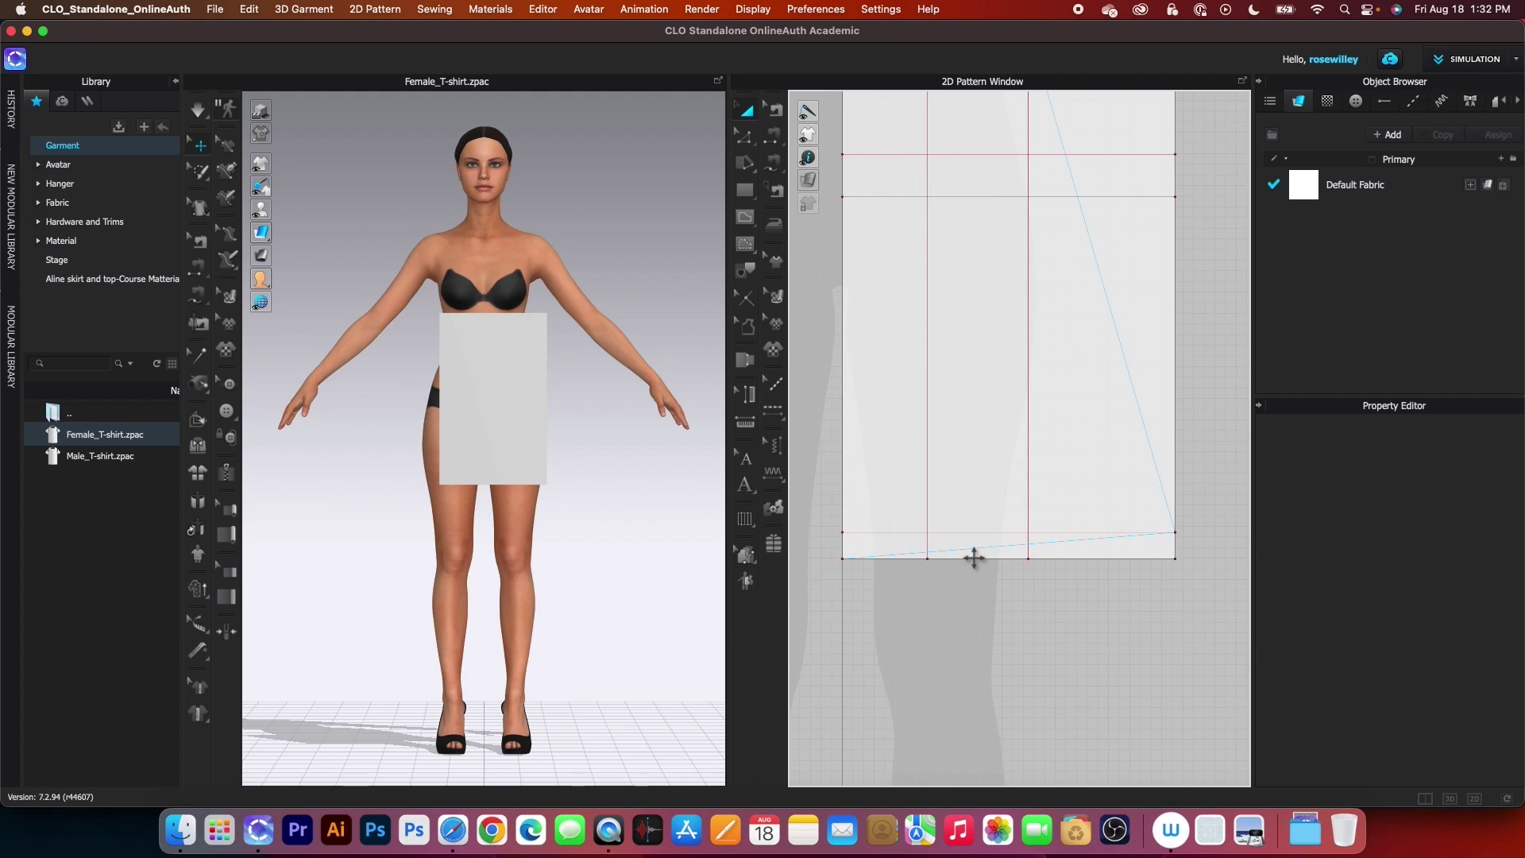
left_click(748, 142)
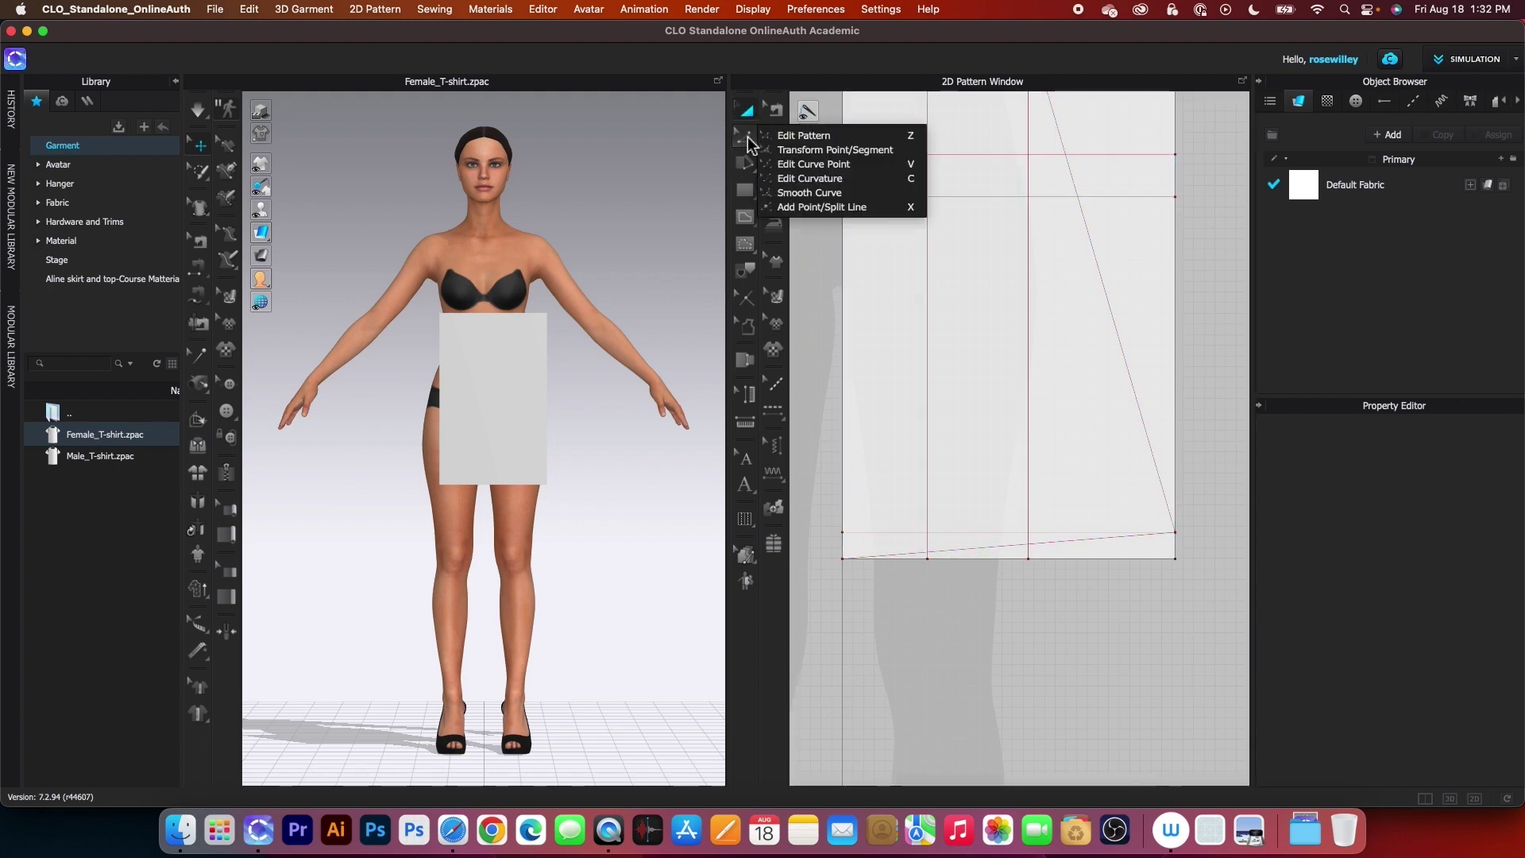
left_click(826, 178)
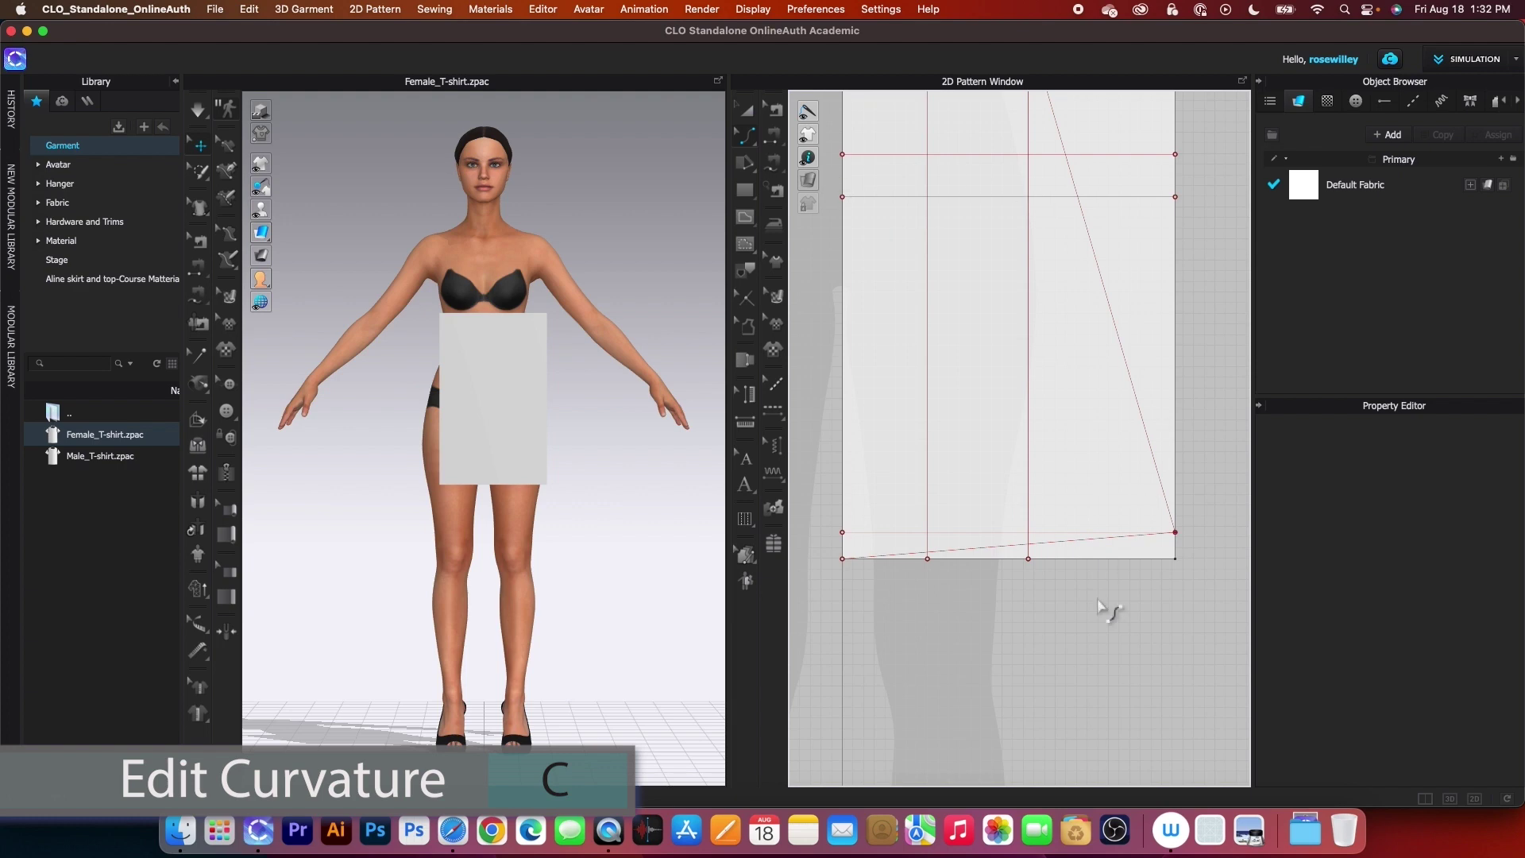
left_click(998, 554)
left_click_drag(998, 554, 1006, 567)
scroll(1008, 571, "down", 3)
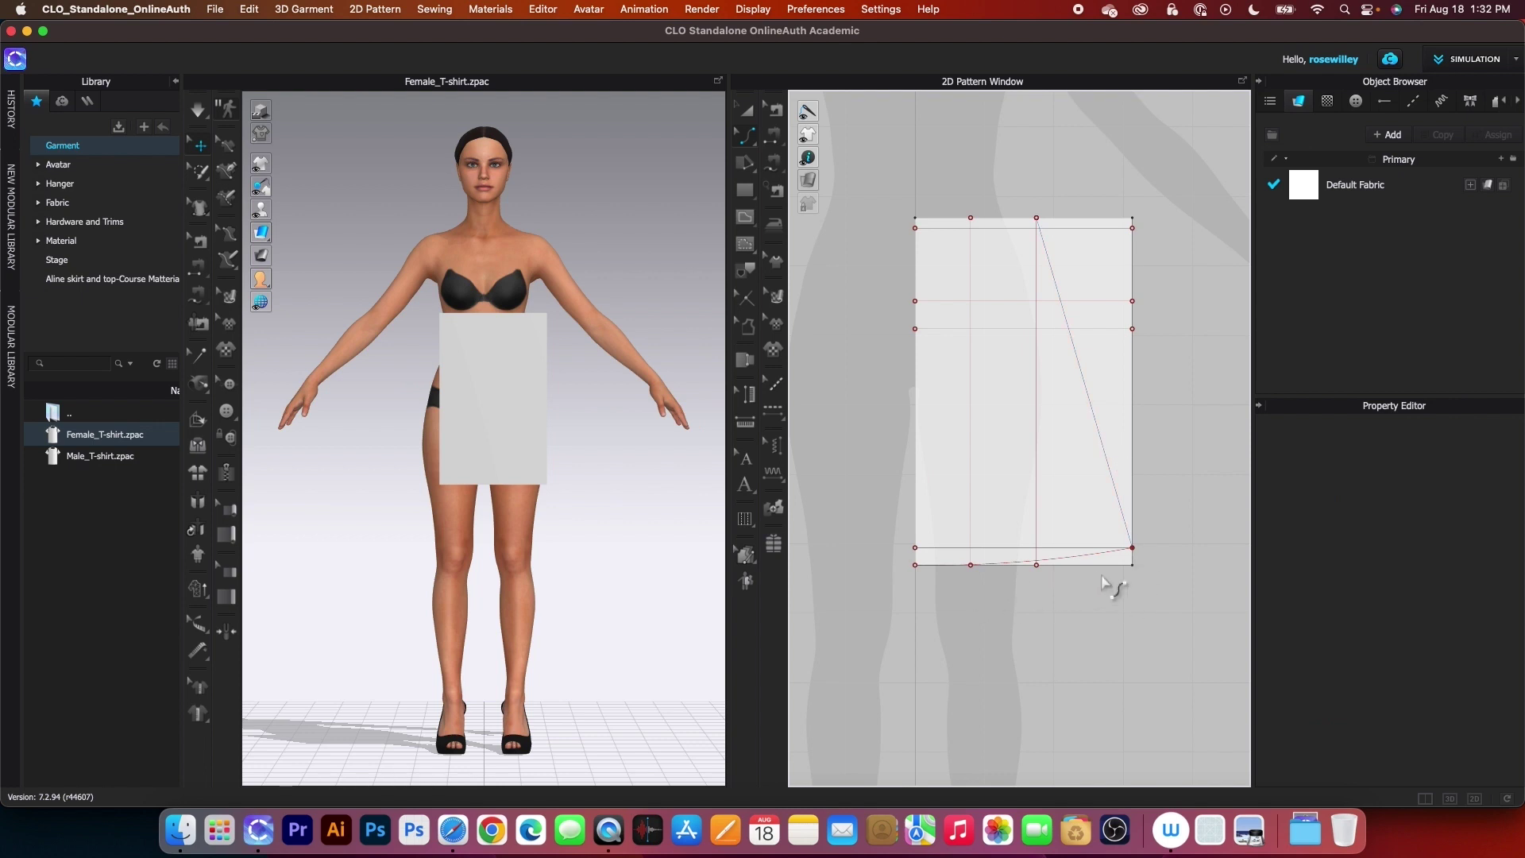
- Cut the skirt pattern along its slanted and curved internal lines
key("a")
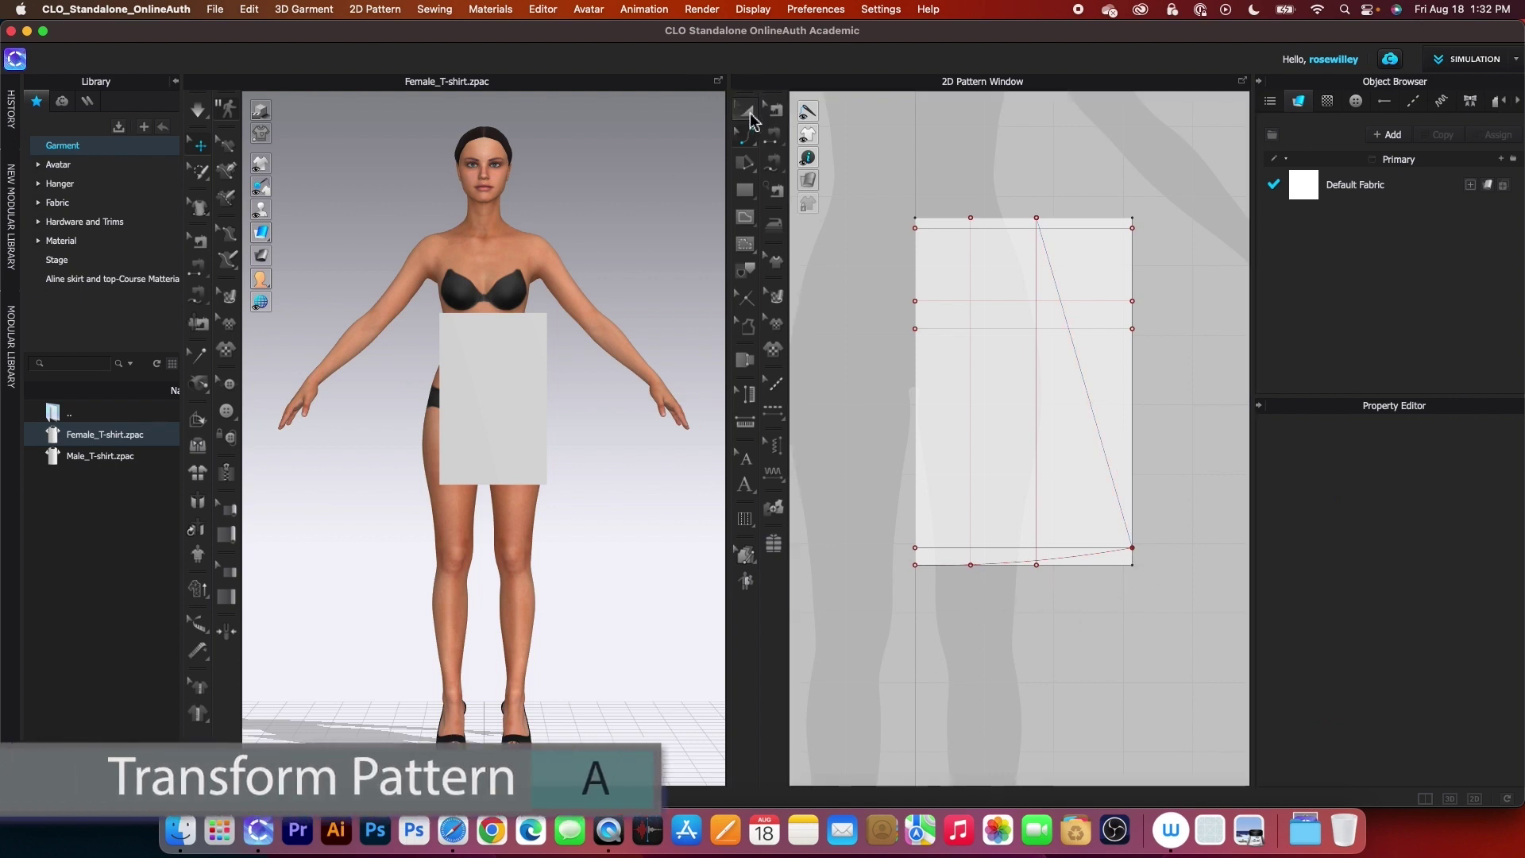
left_click(1107, 459)
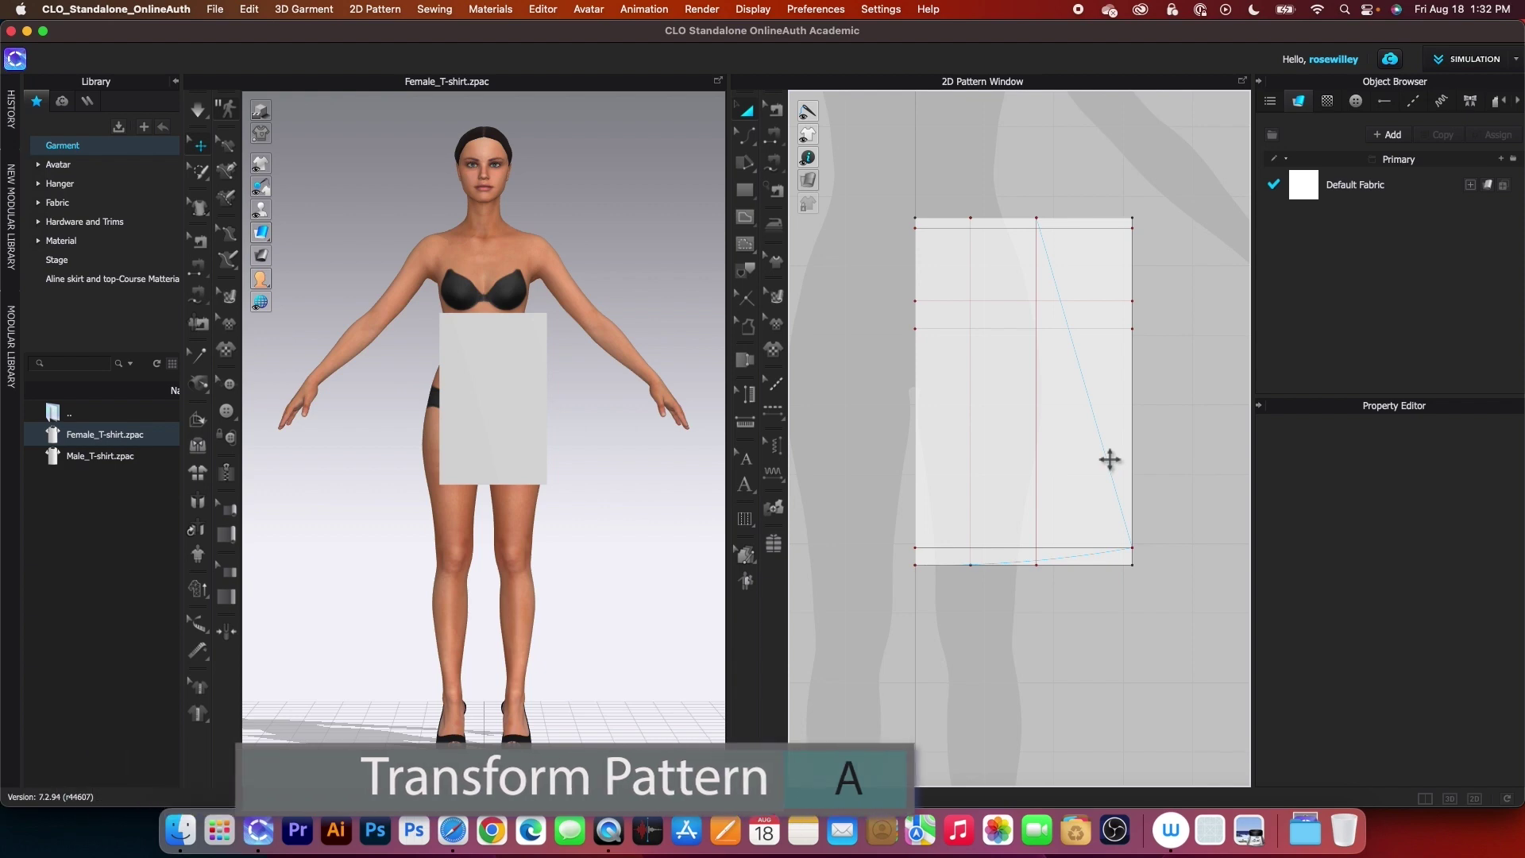
right_click(1109, 459)
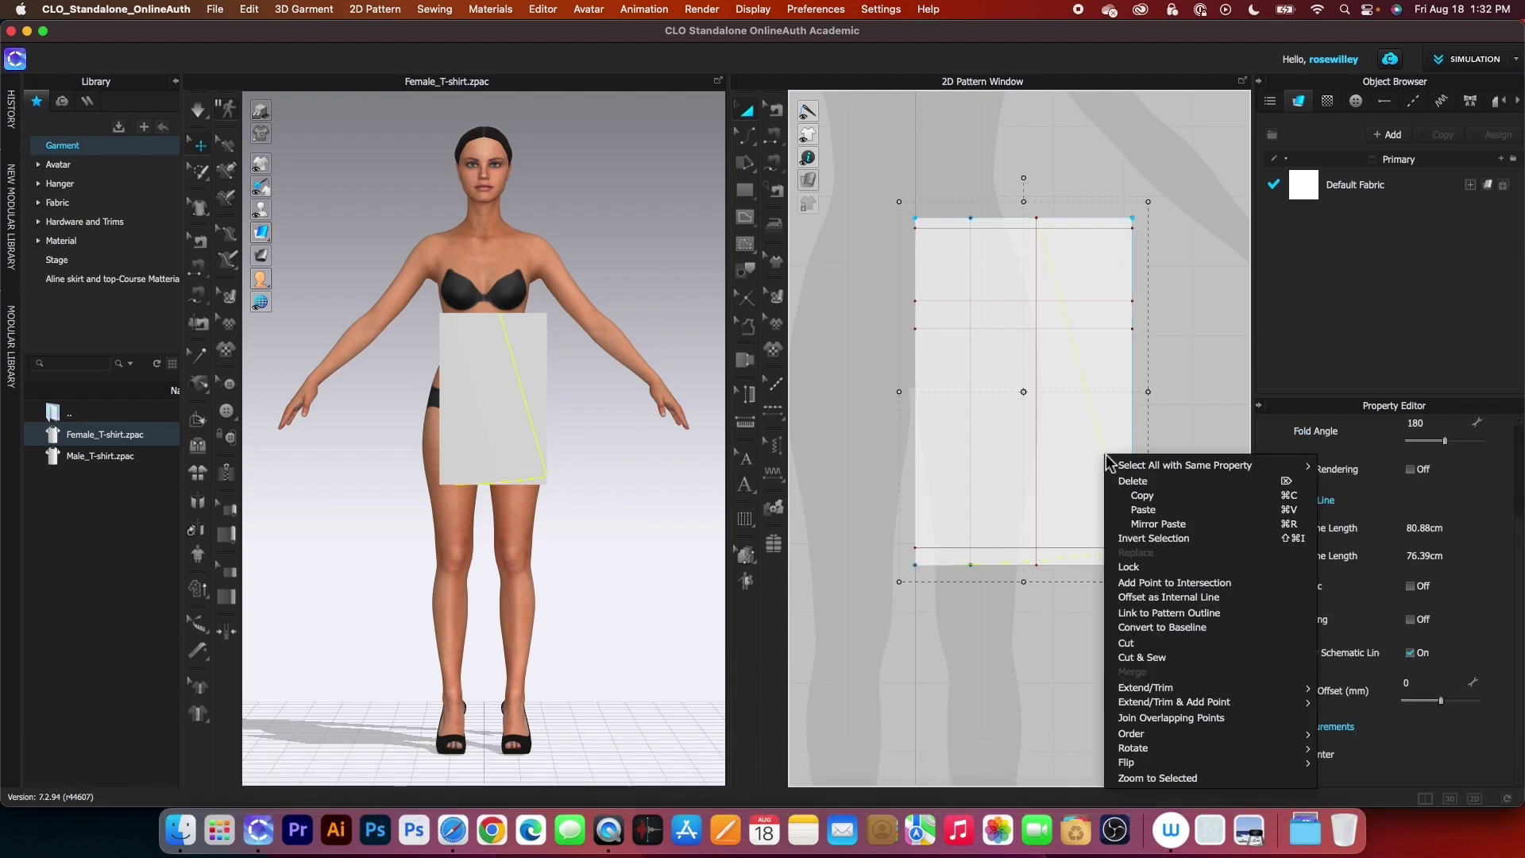
left_click(1143, 644)
scroll(863, 659, "down", 2)
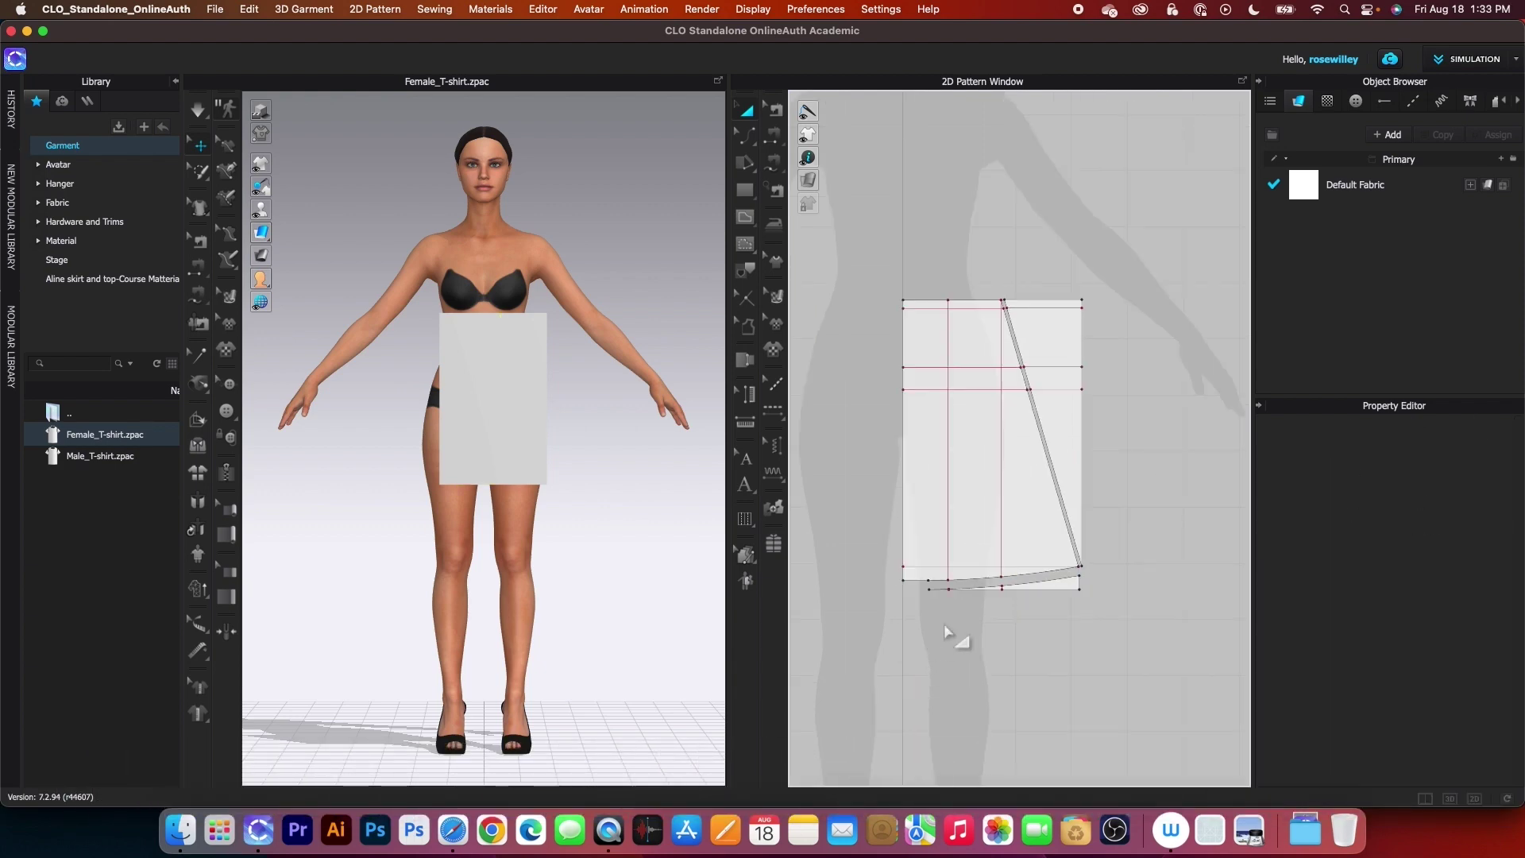
- Delete the triangular right-hand offcut and the thin sliver below the curved hem
left_click(1055, 337)
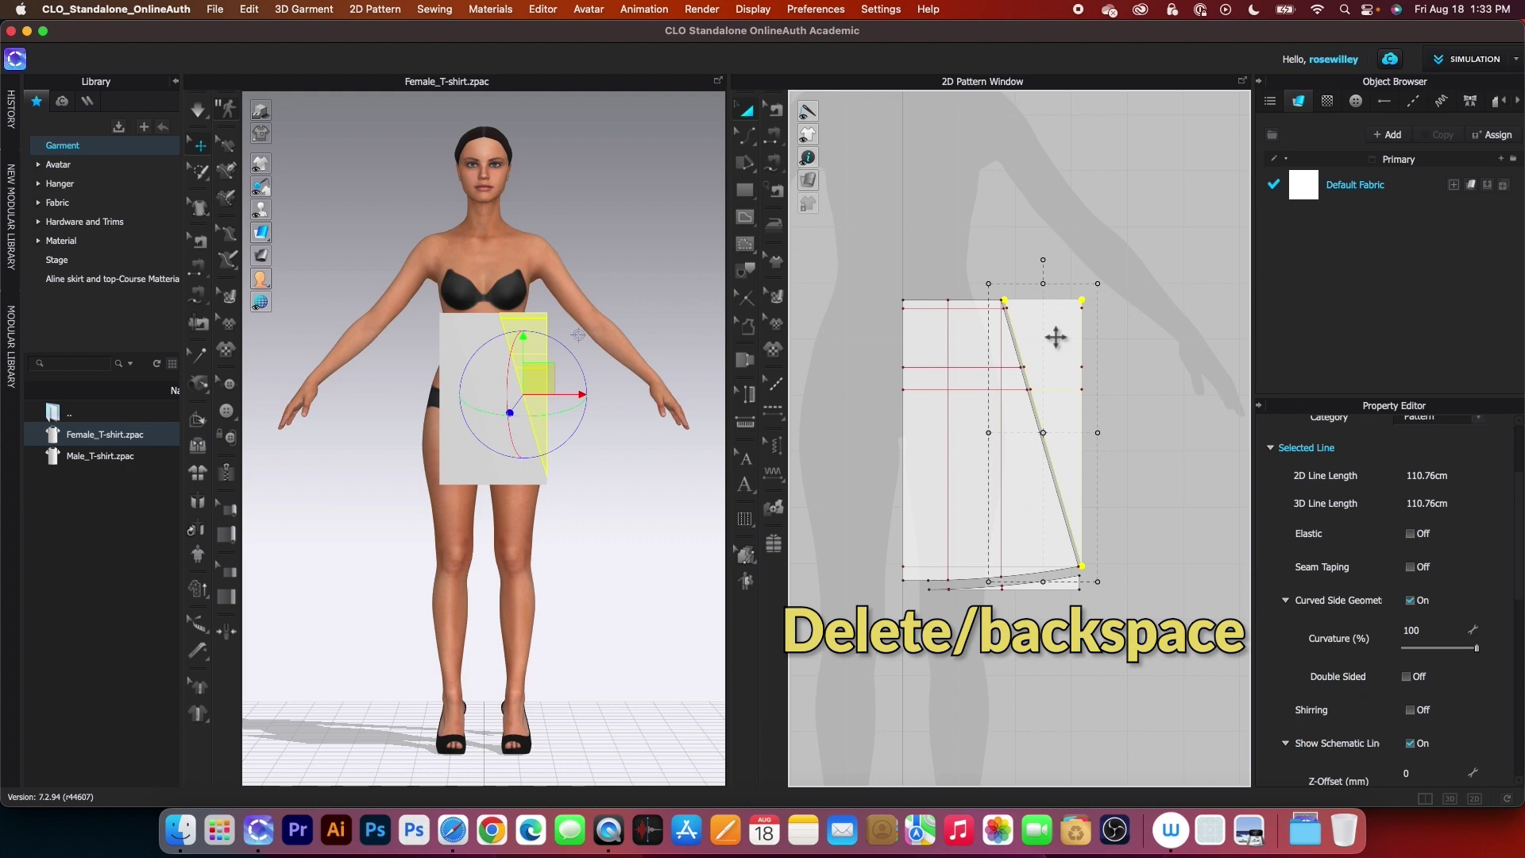
key("BackSpace")
left_click(1064, 585)
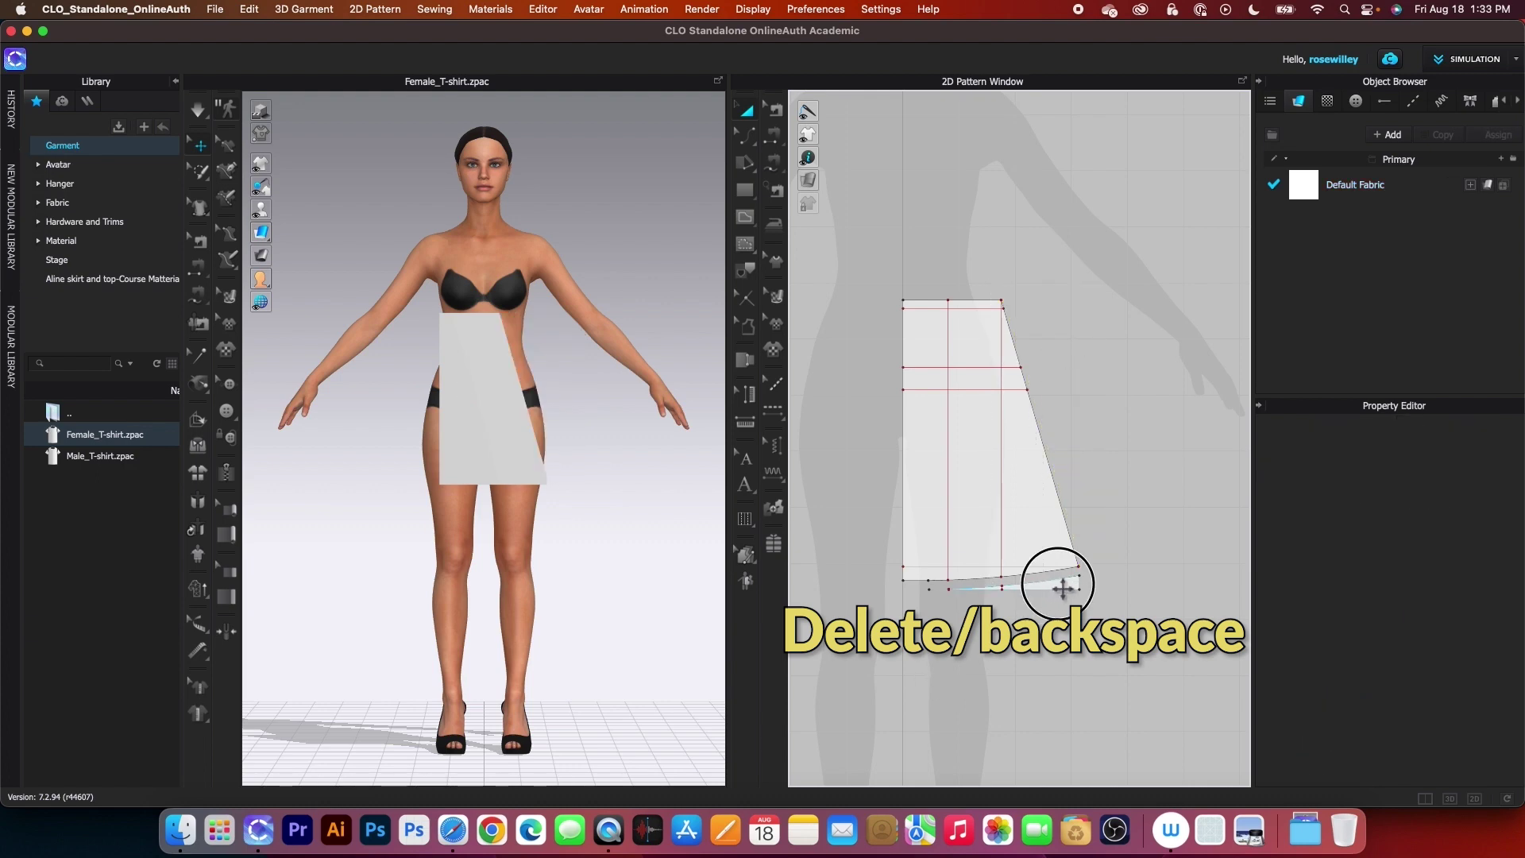
key("BackSpace")
scroll(1011, 681, "up", 2)
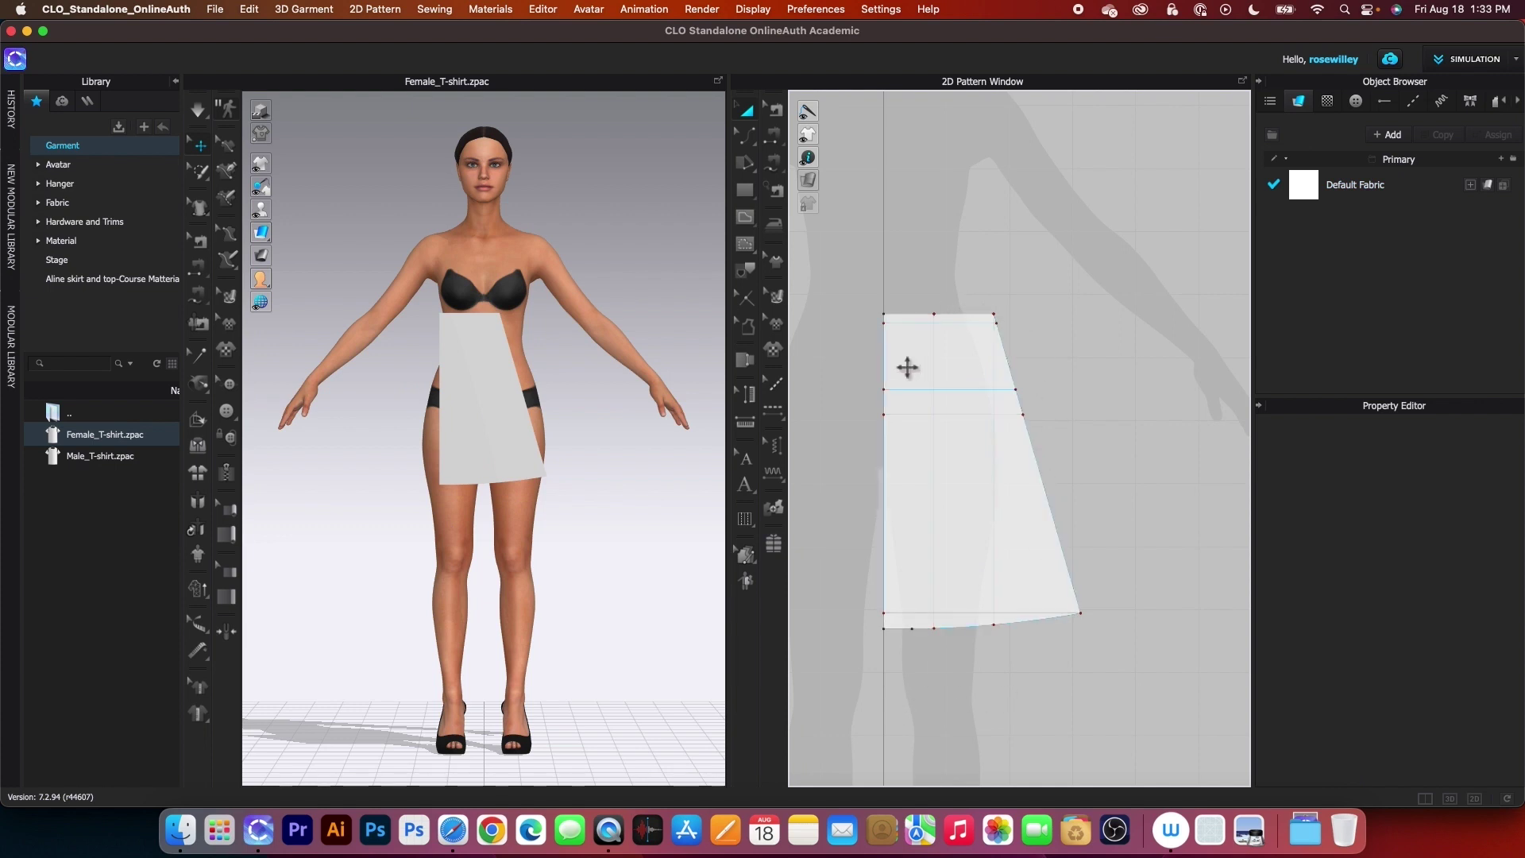
- Lock all pattern outlines from the 2D window's context menu
left_click(994, 627)
right_click(950, 255)
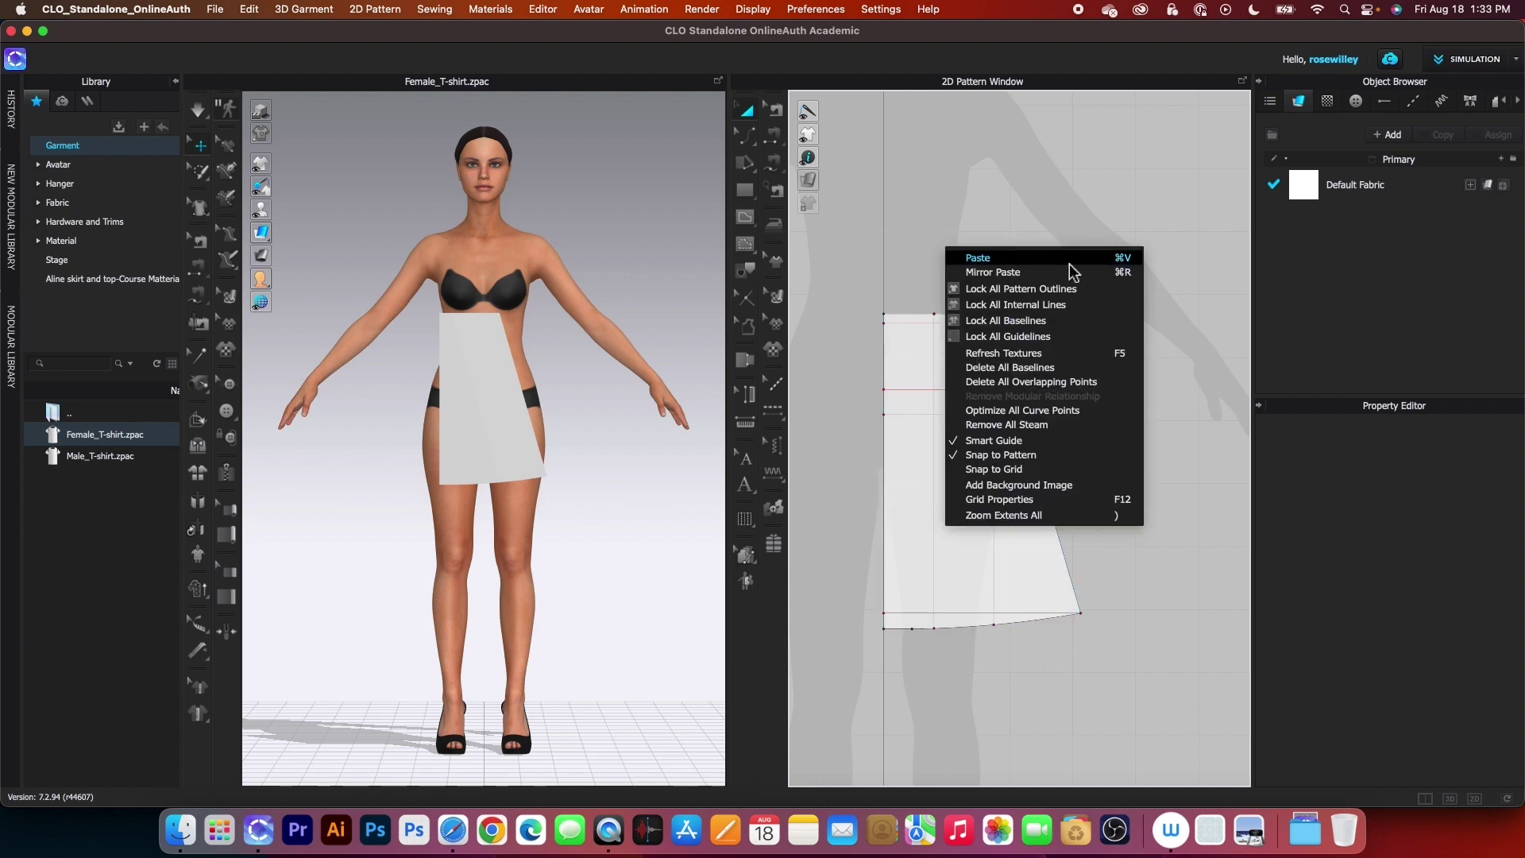
left_click(1042, 292)
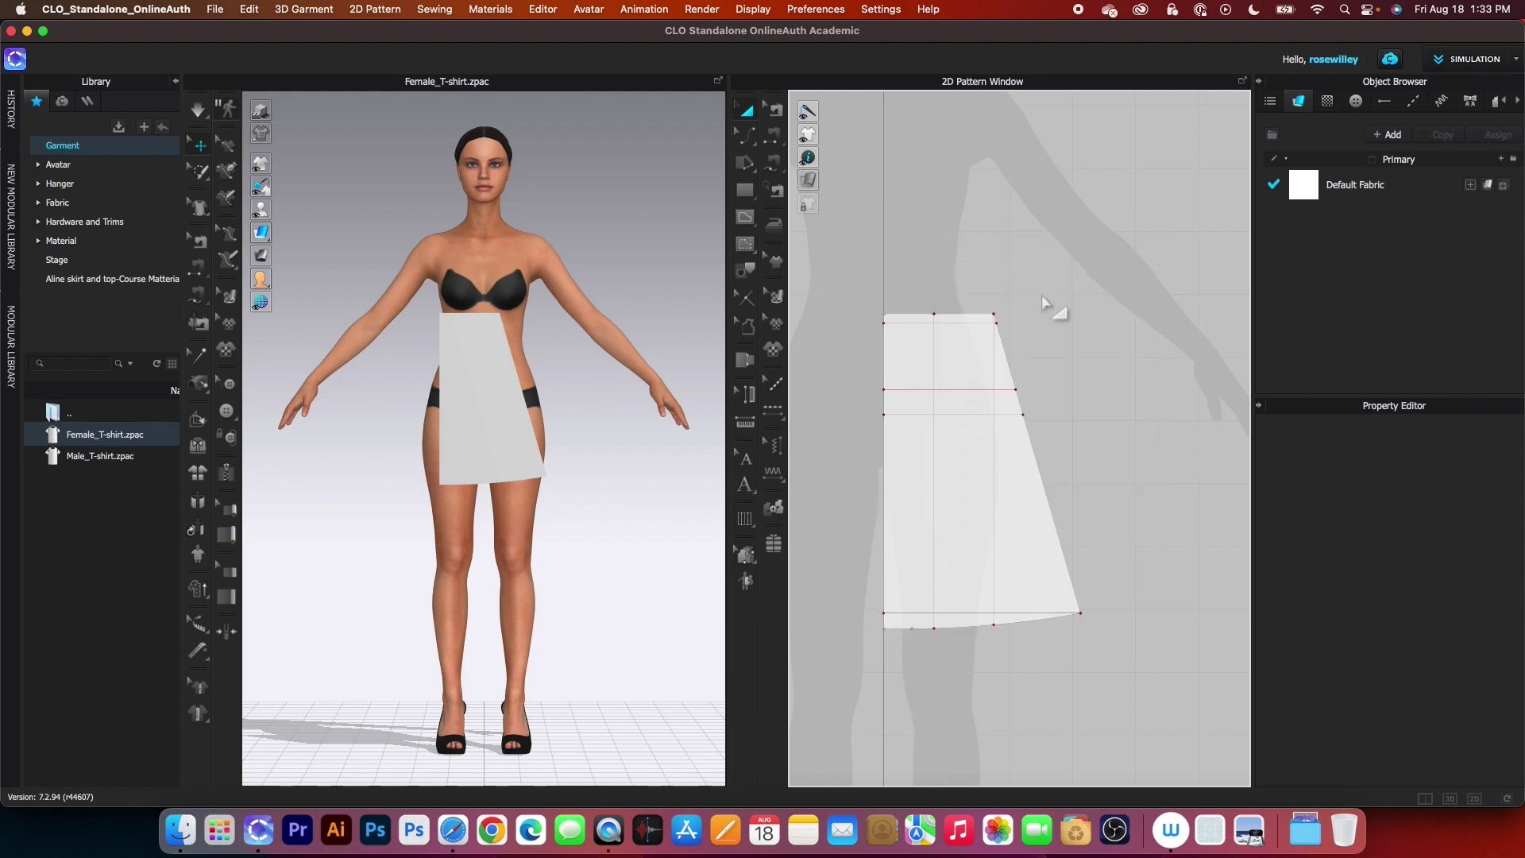
scroll(939, 551, "up", 2)
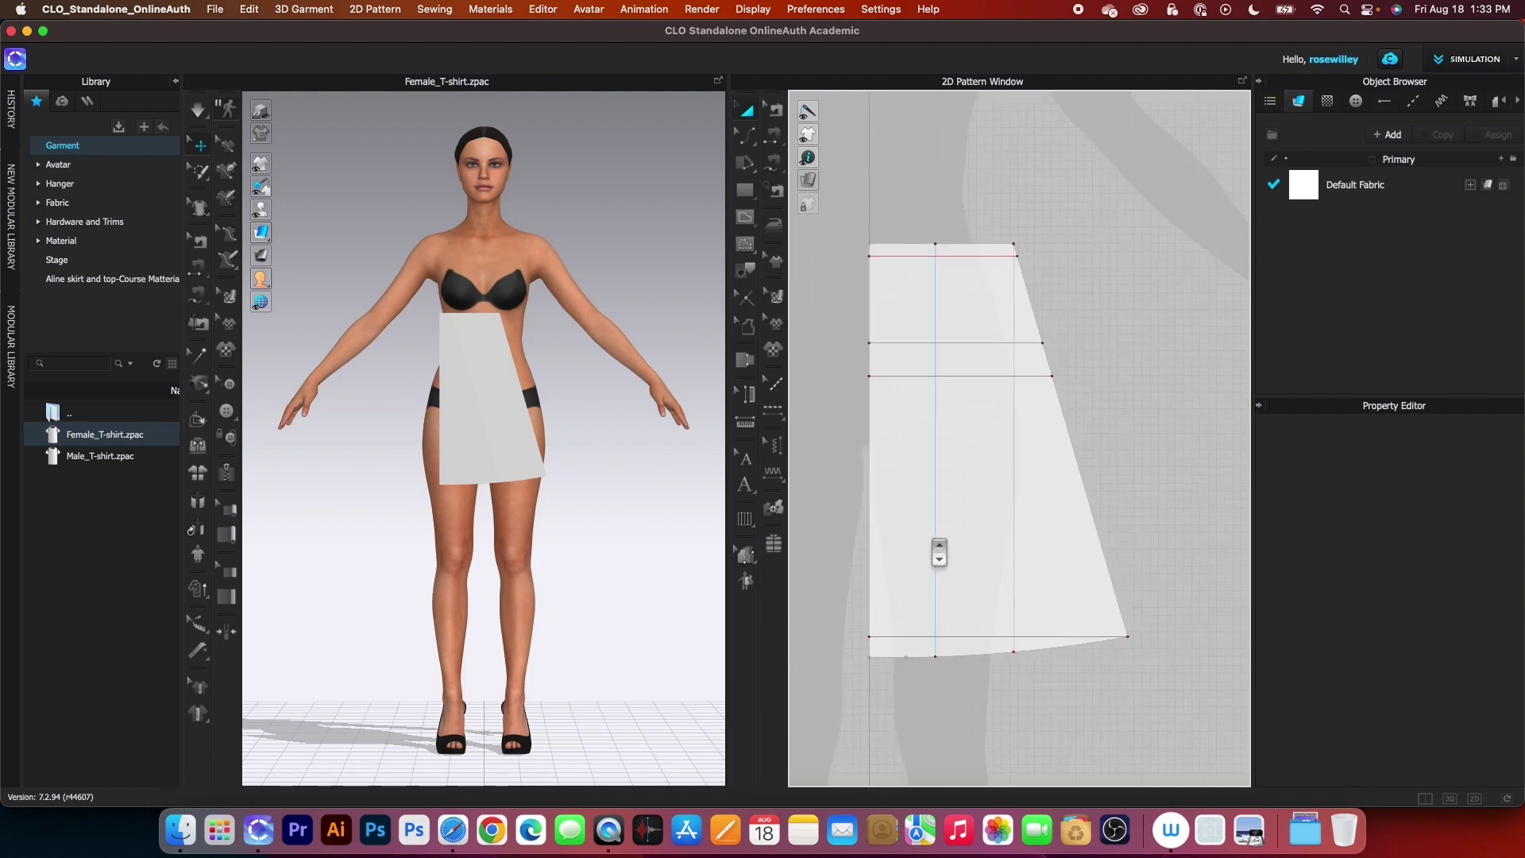
- Marquee-select every line of the flared panel with Edit Pattern
left_click(744, 135)
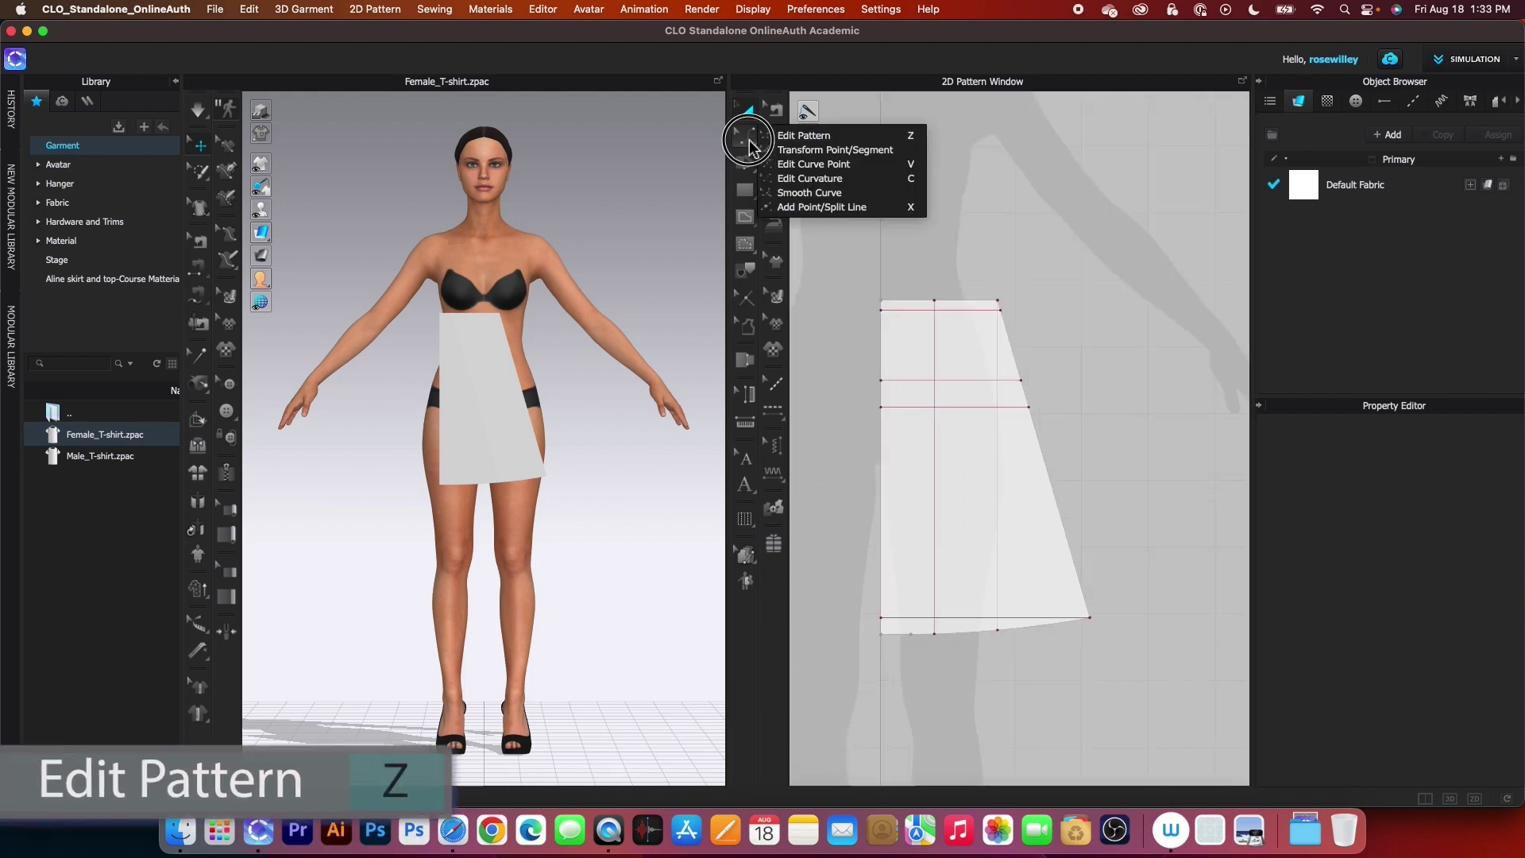
left_click(801, 138)
left_click_drag(847, 250, 1144, 707)
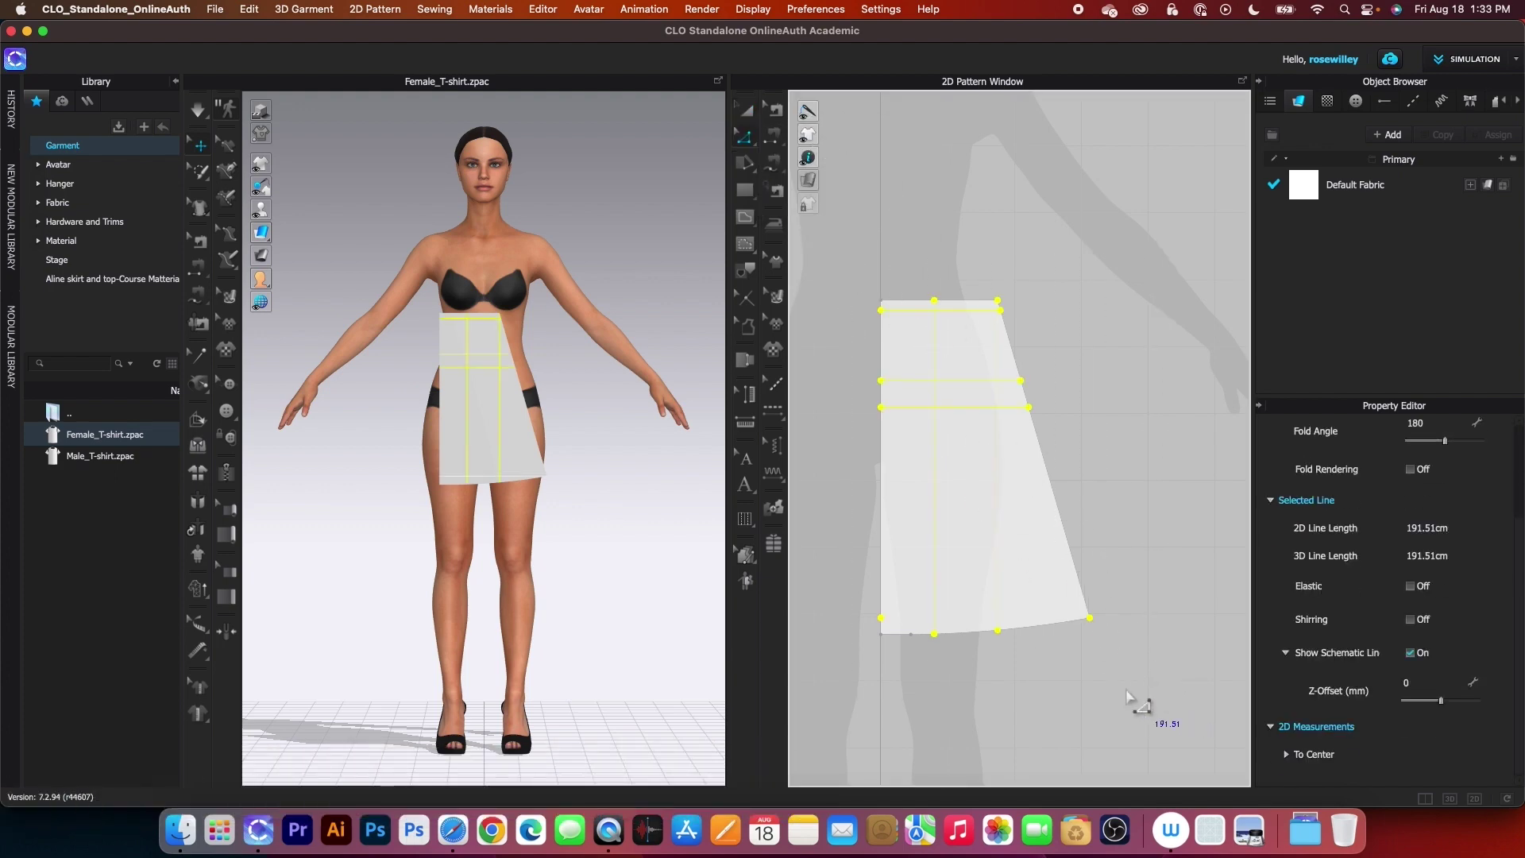
- Convert the selected skirt panel lines to baselines and lock them as reference lines
right_click(939, 524)
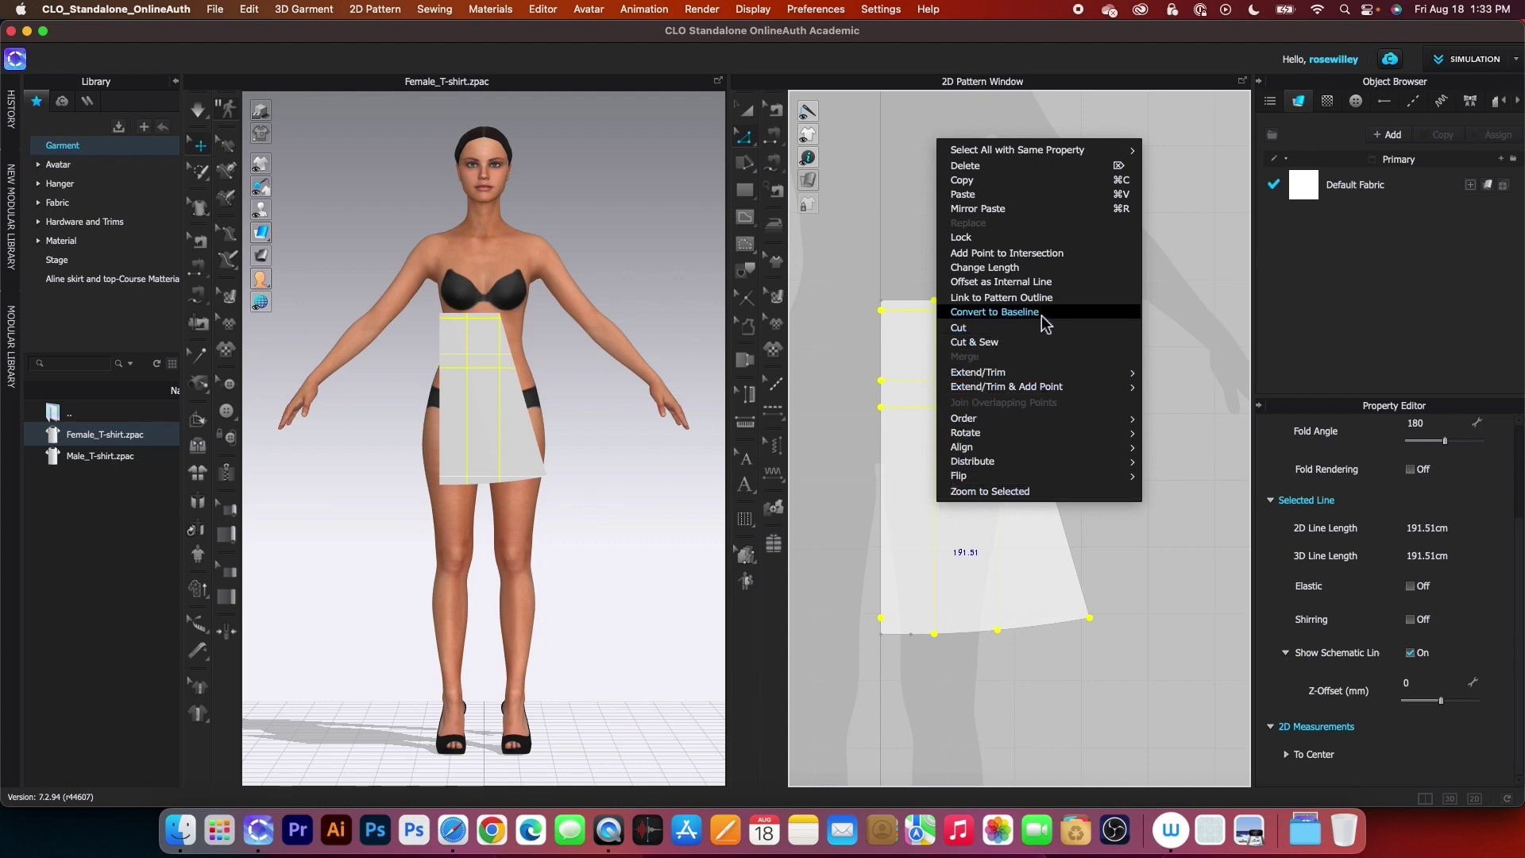
left_click(994, 311)
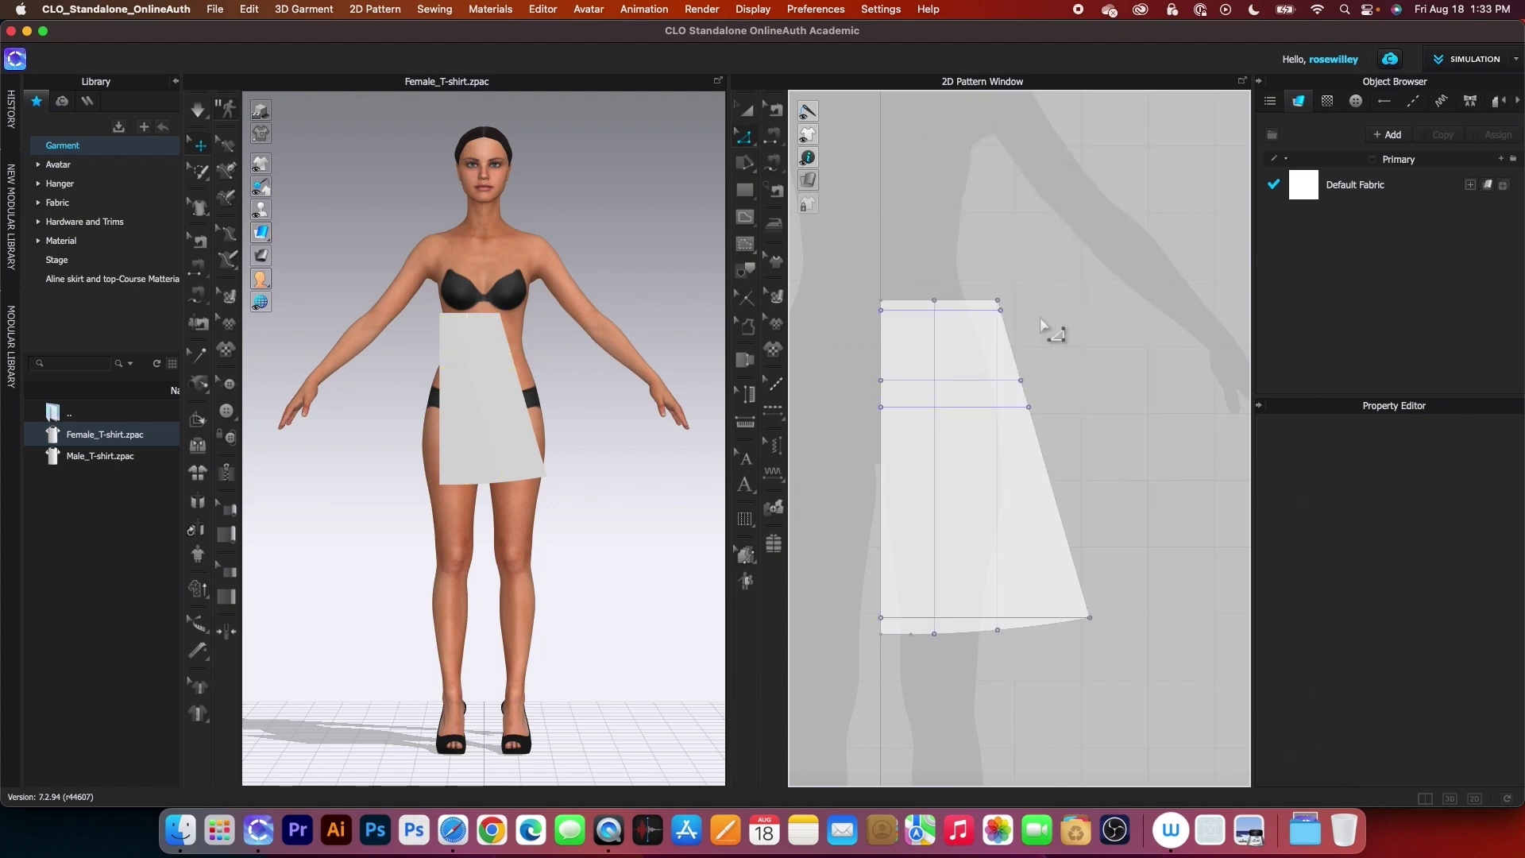
mouse_move(808, 209)
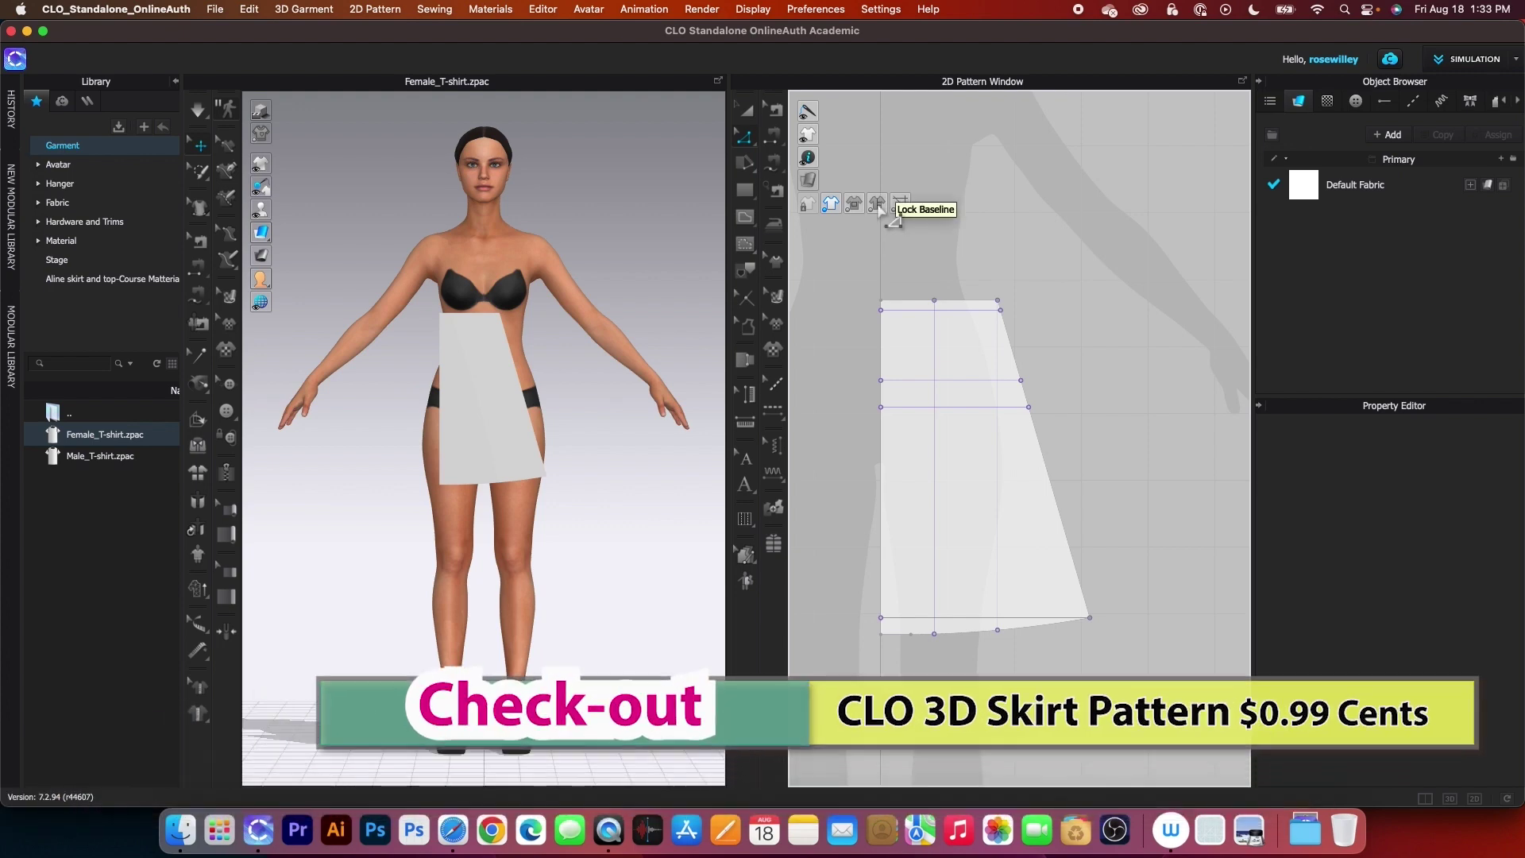
left_click(876, 204)
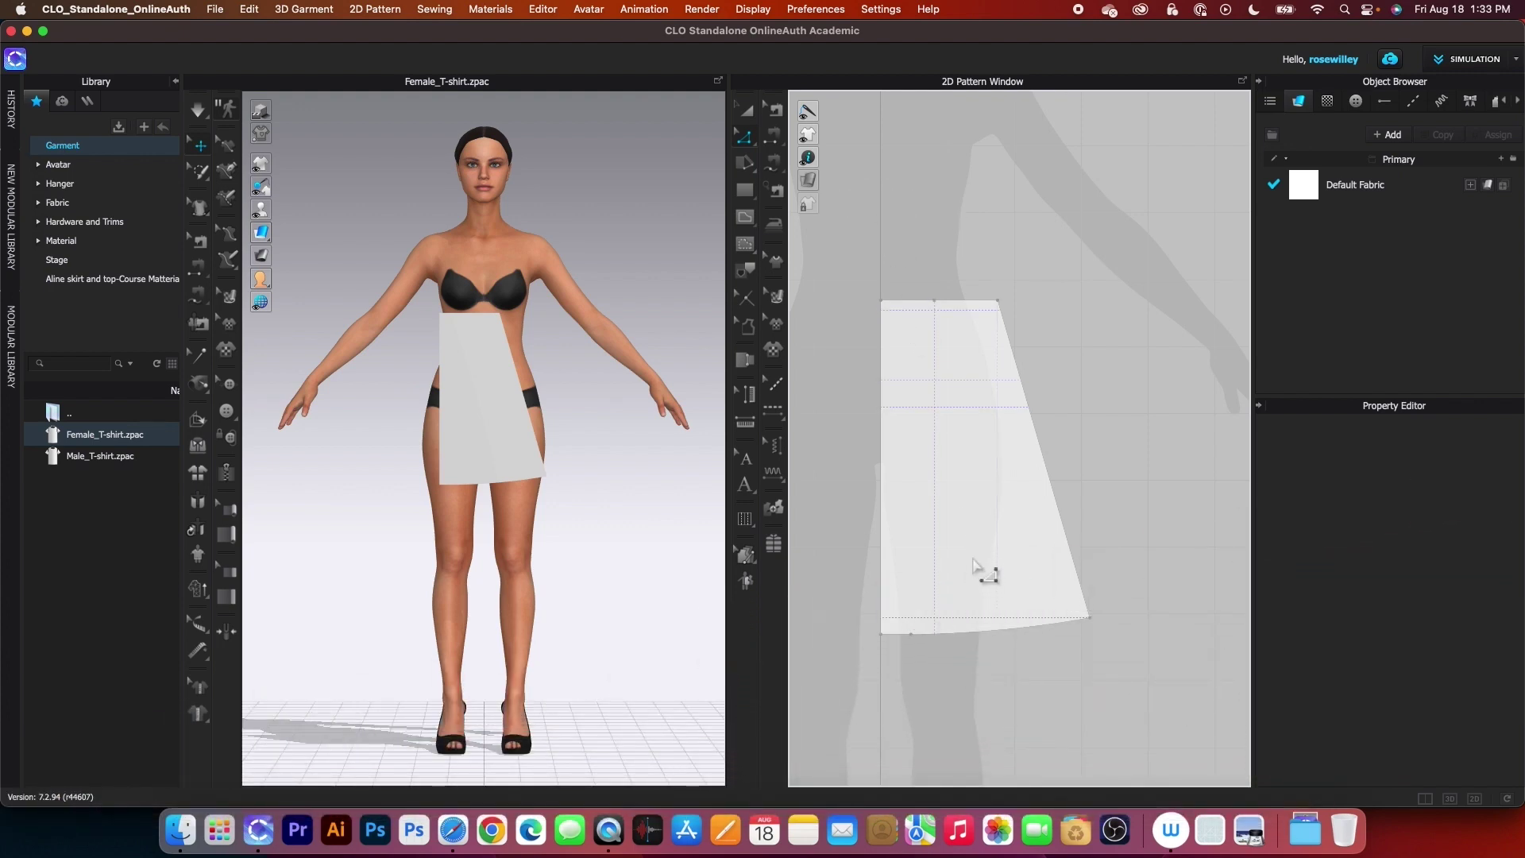
right_click(945, 238)
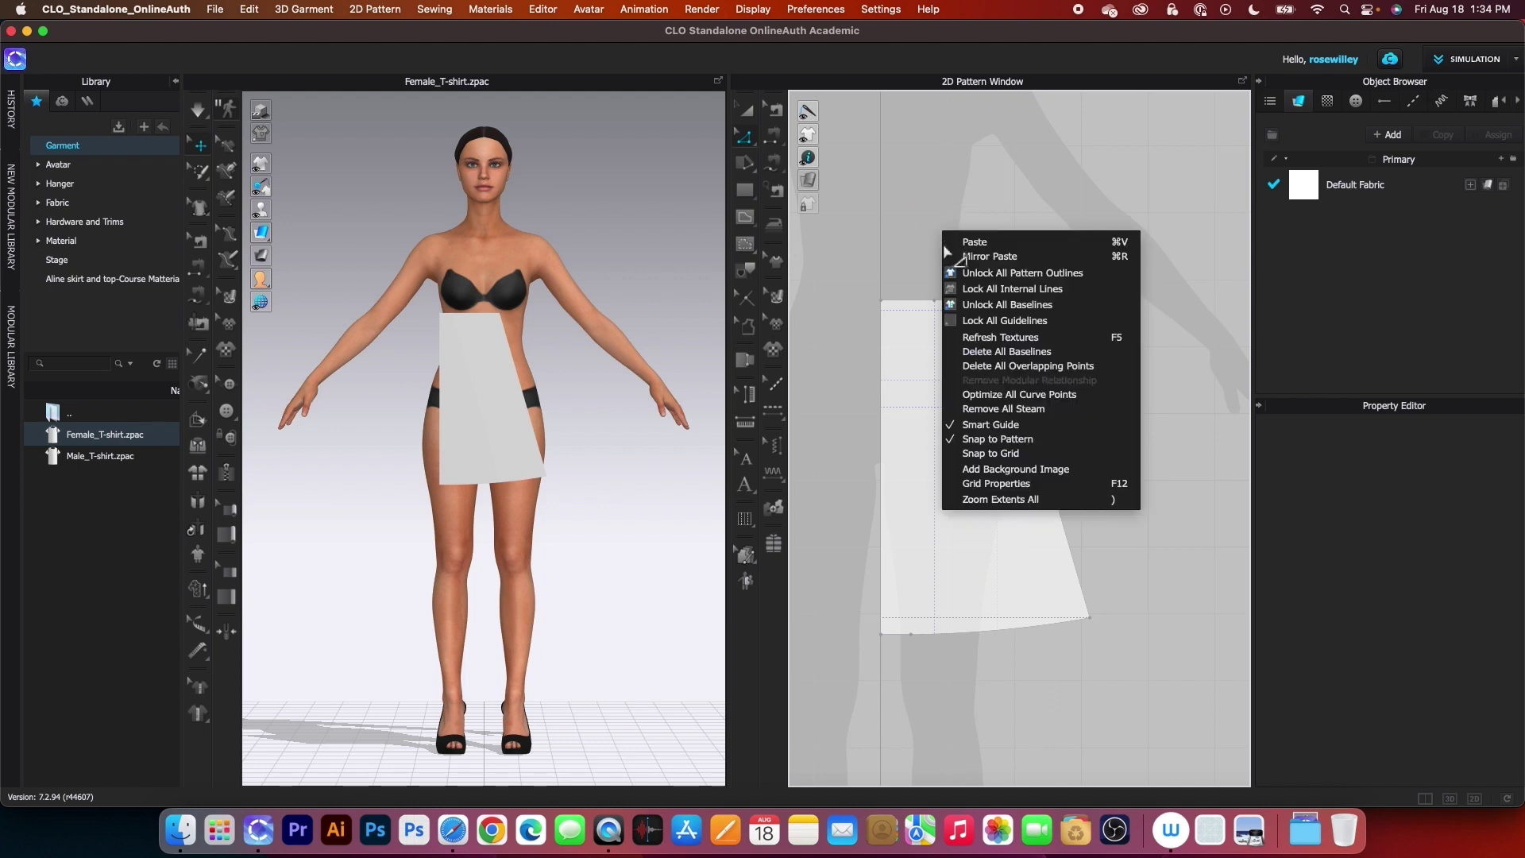
- Unlock all pattern outlines and convert the hem's bottom-left corner into a curve point
left_click(1031, 274)
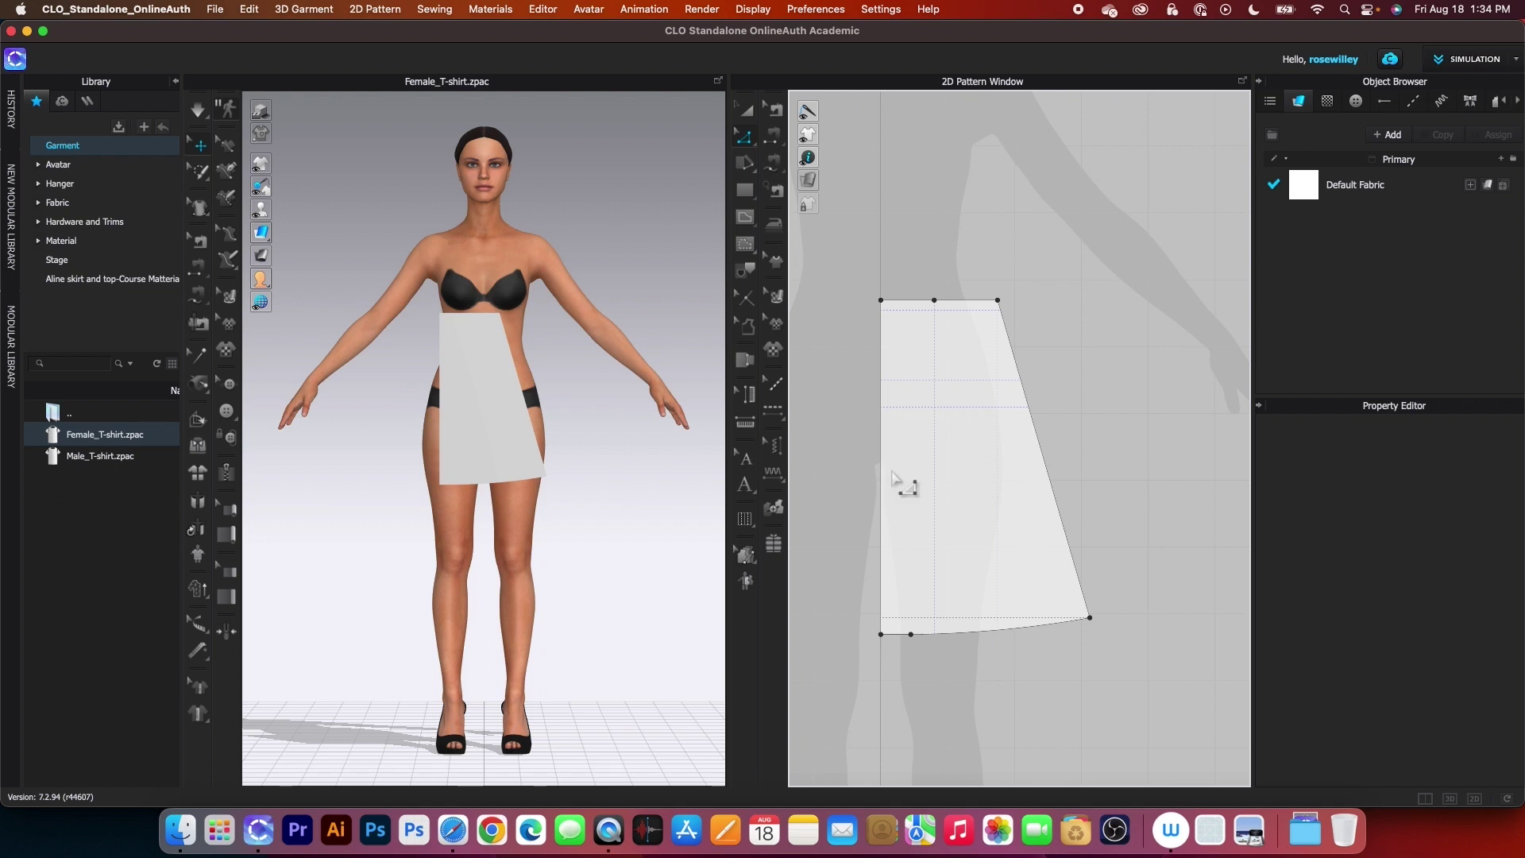
scroll(919, 698, "up", 2)
left_click(898, 597)
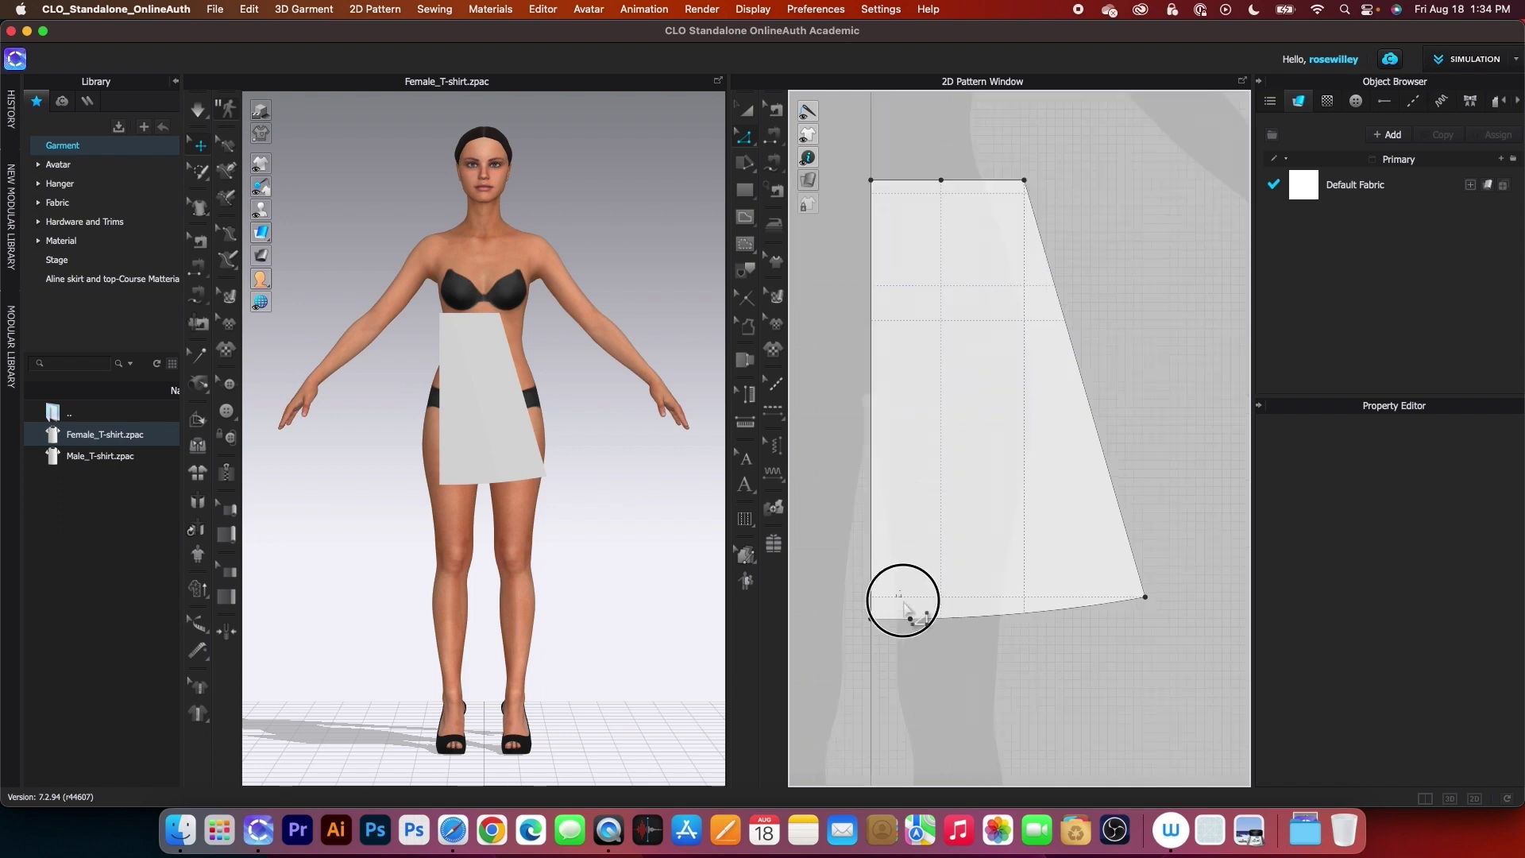
left_click(910, 620)
right_click(909, 617)
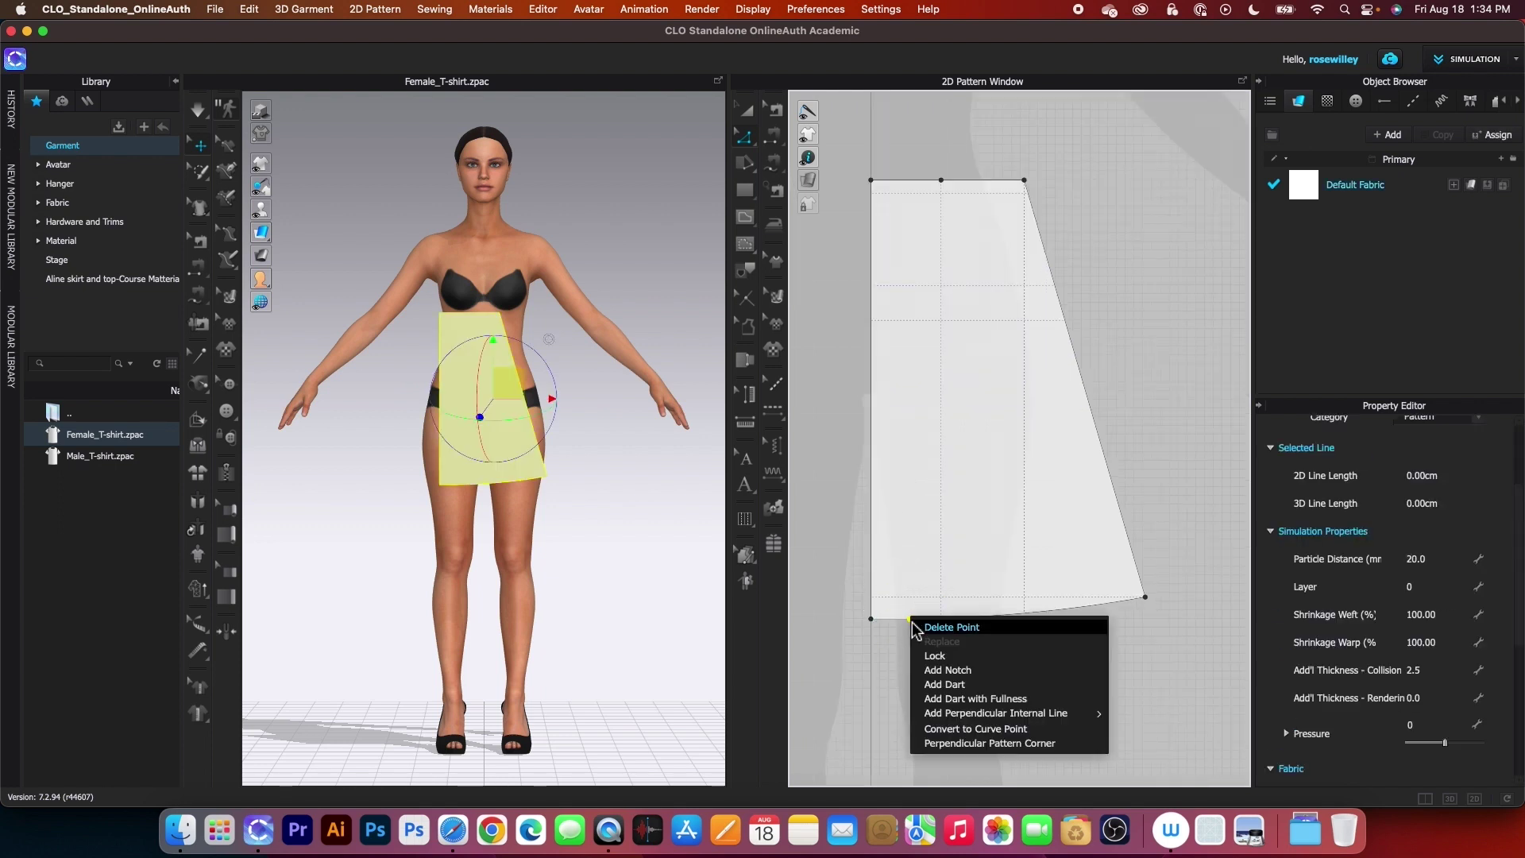
left_click(1048, 731)
scroll(1021, 460, "down", 2)
scroll(939, 239, "up", 2)
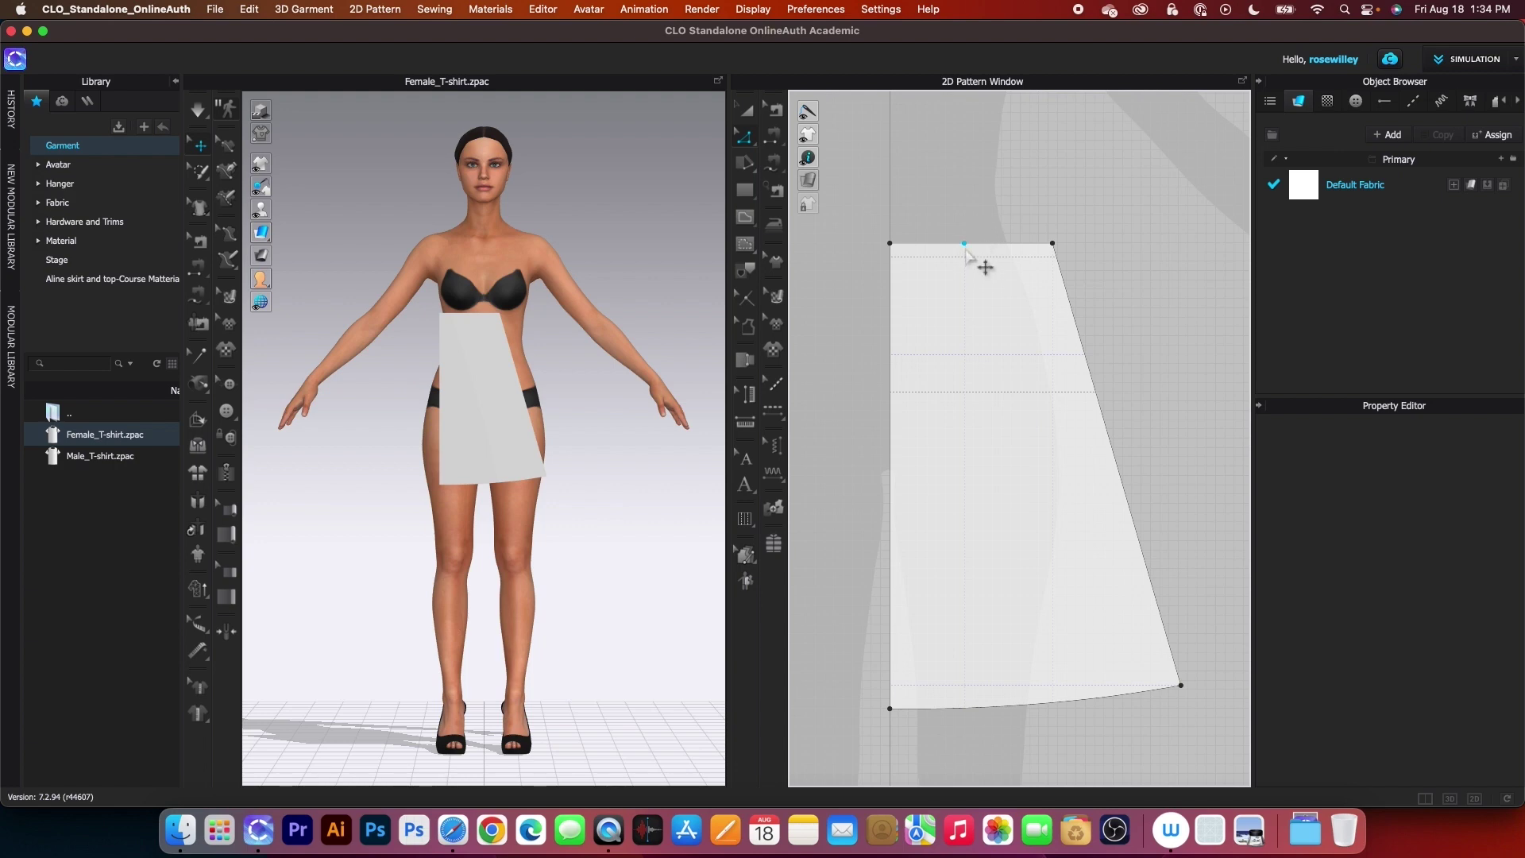
- Insert a 2 cm wide, 10 cm long dart at the selected waistline point
left_click(965, 244)
right_click(966, 247)
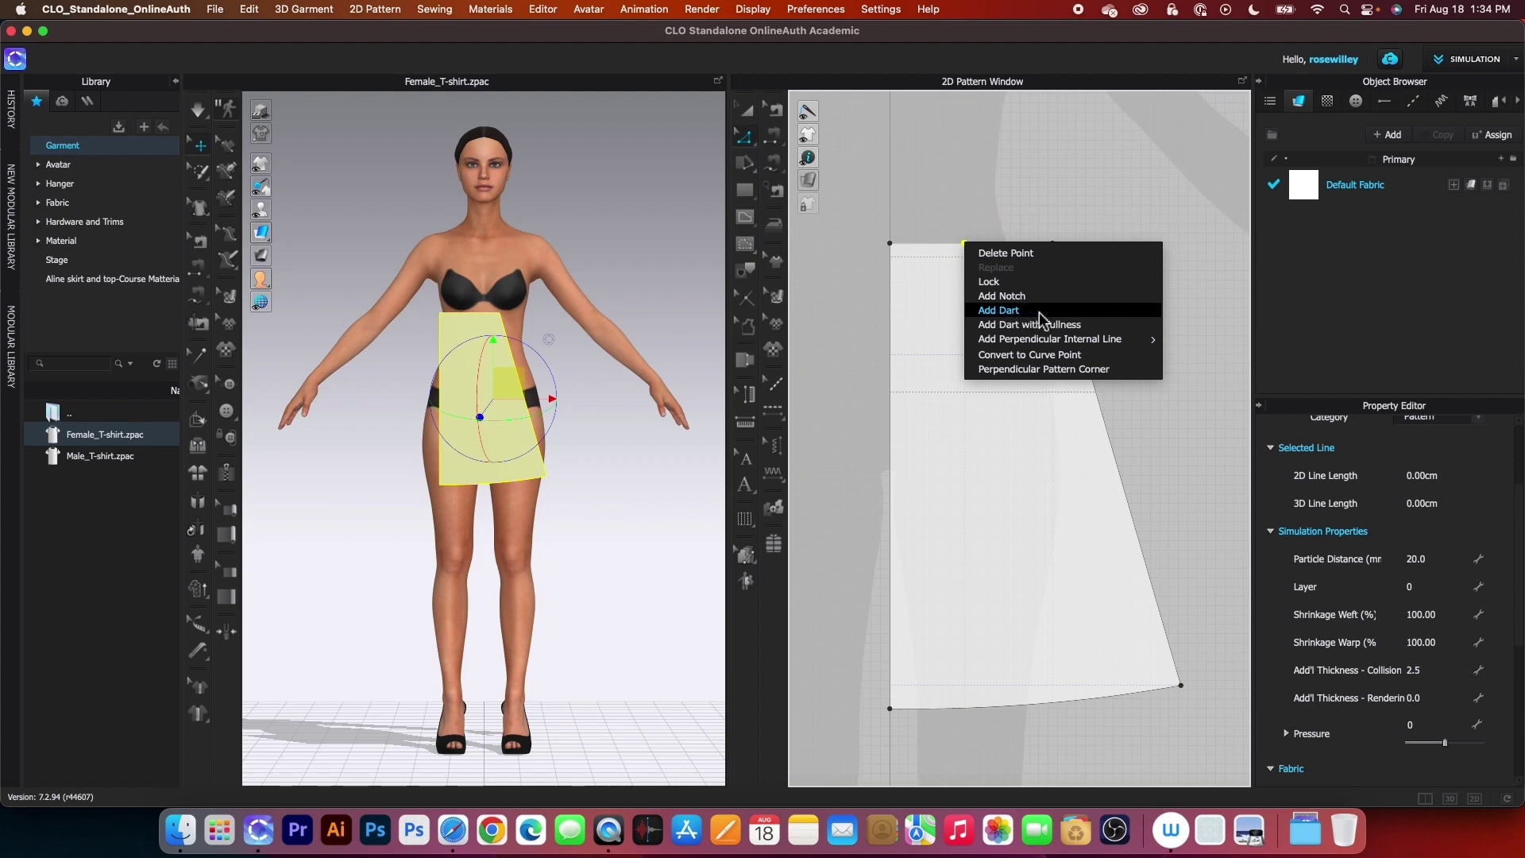
left_click(999, 310)
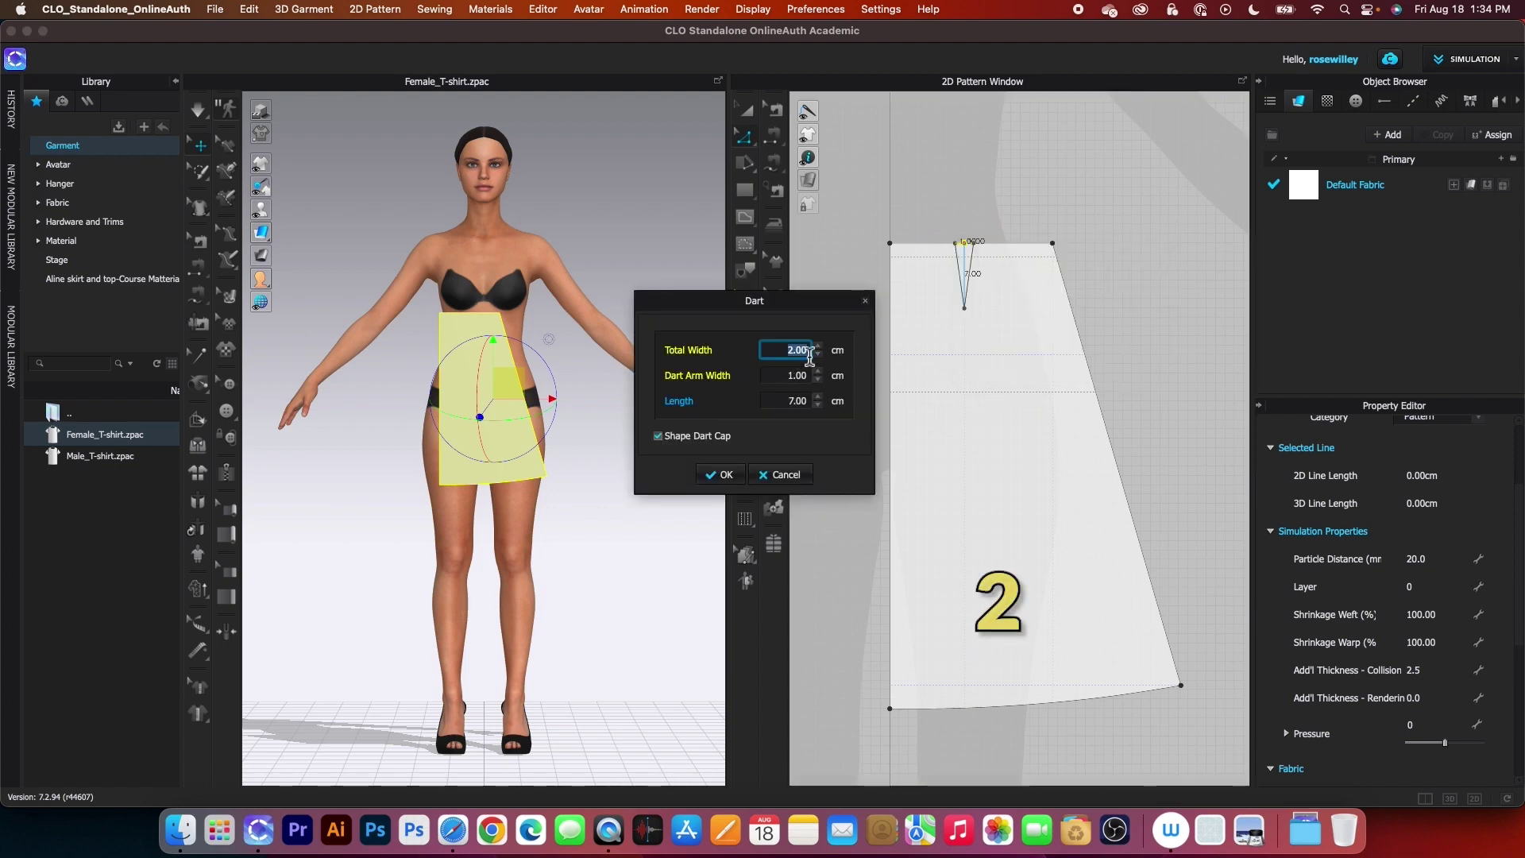
left_click(788, 401)
type("10")
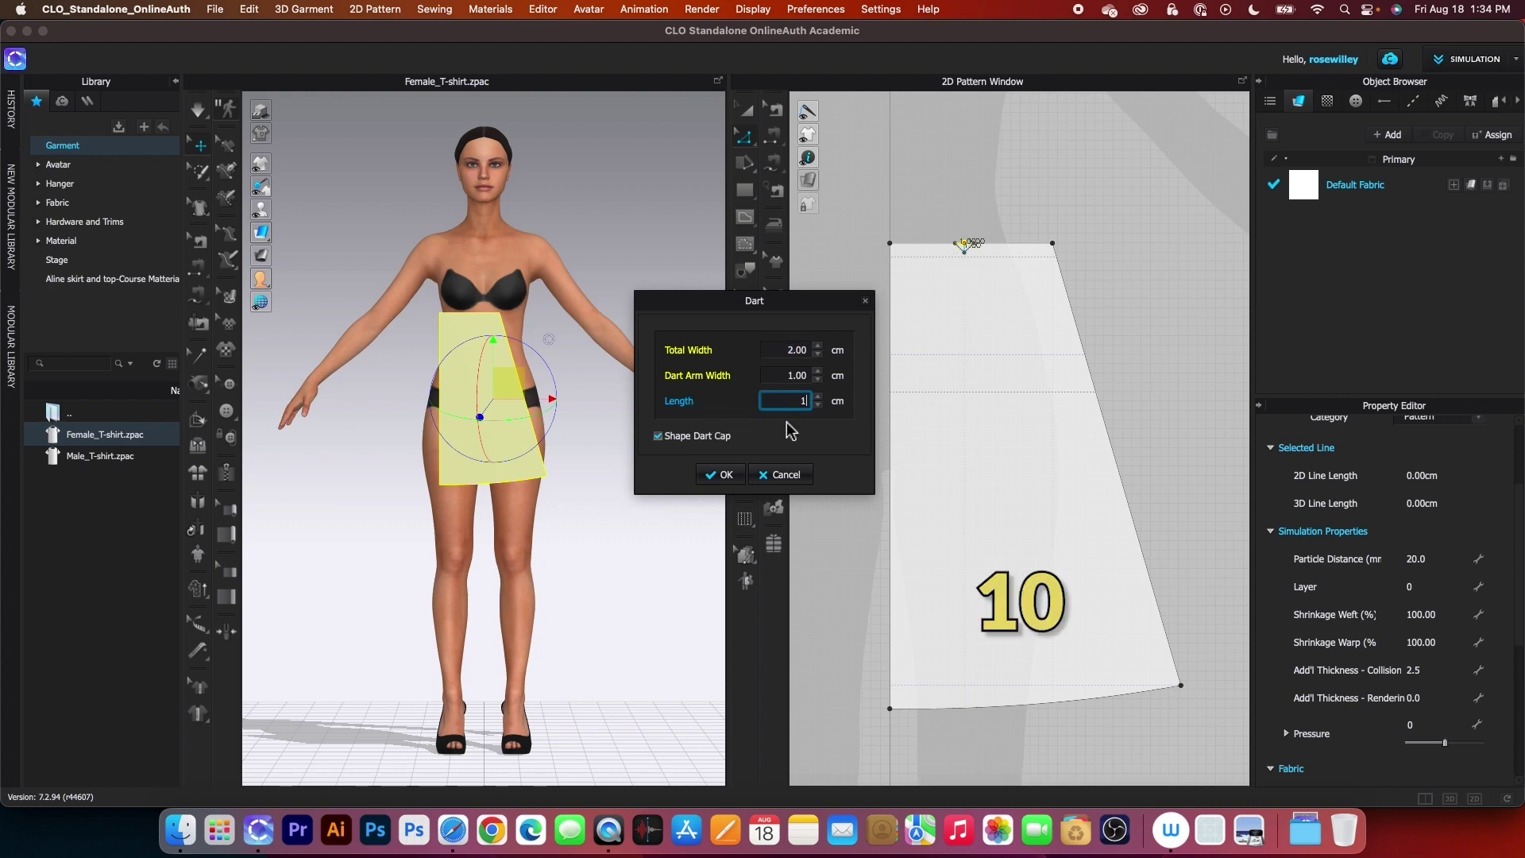
left_click(724, 474)
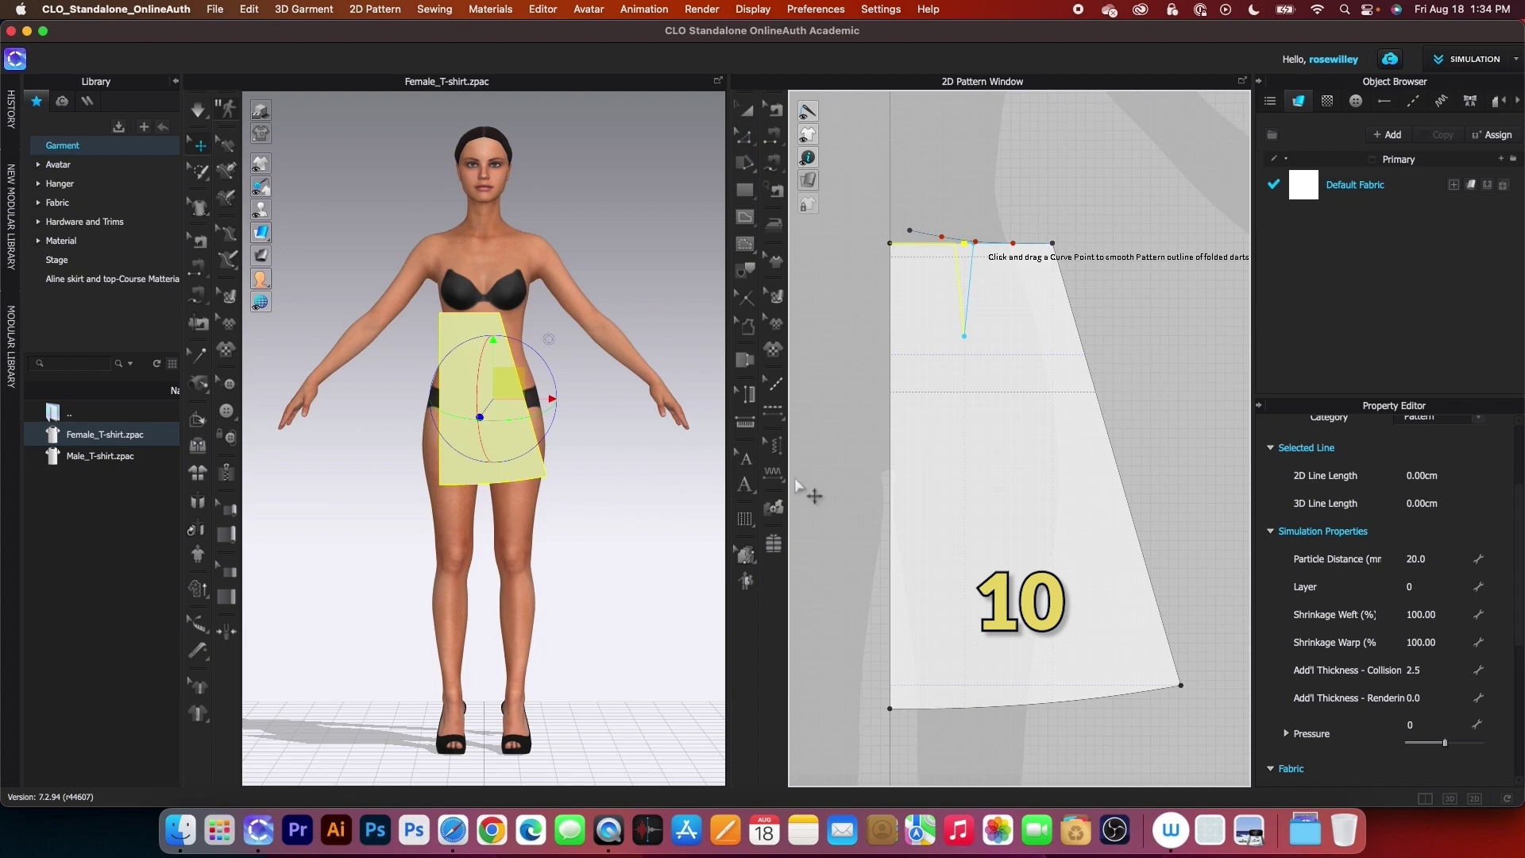
key("Return")
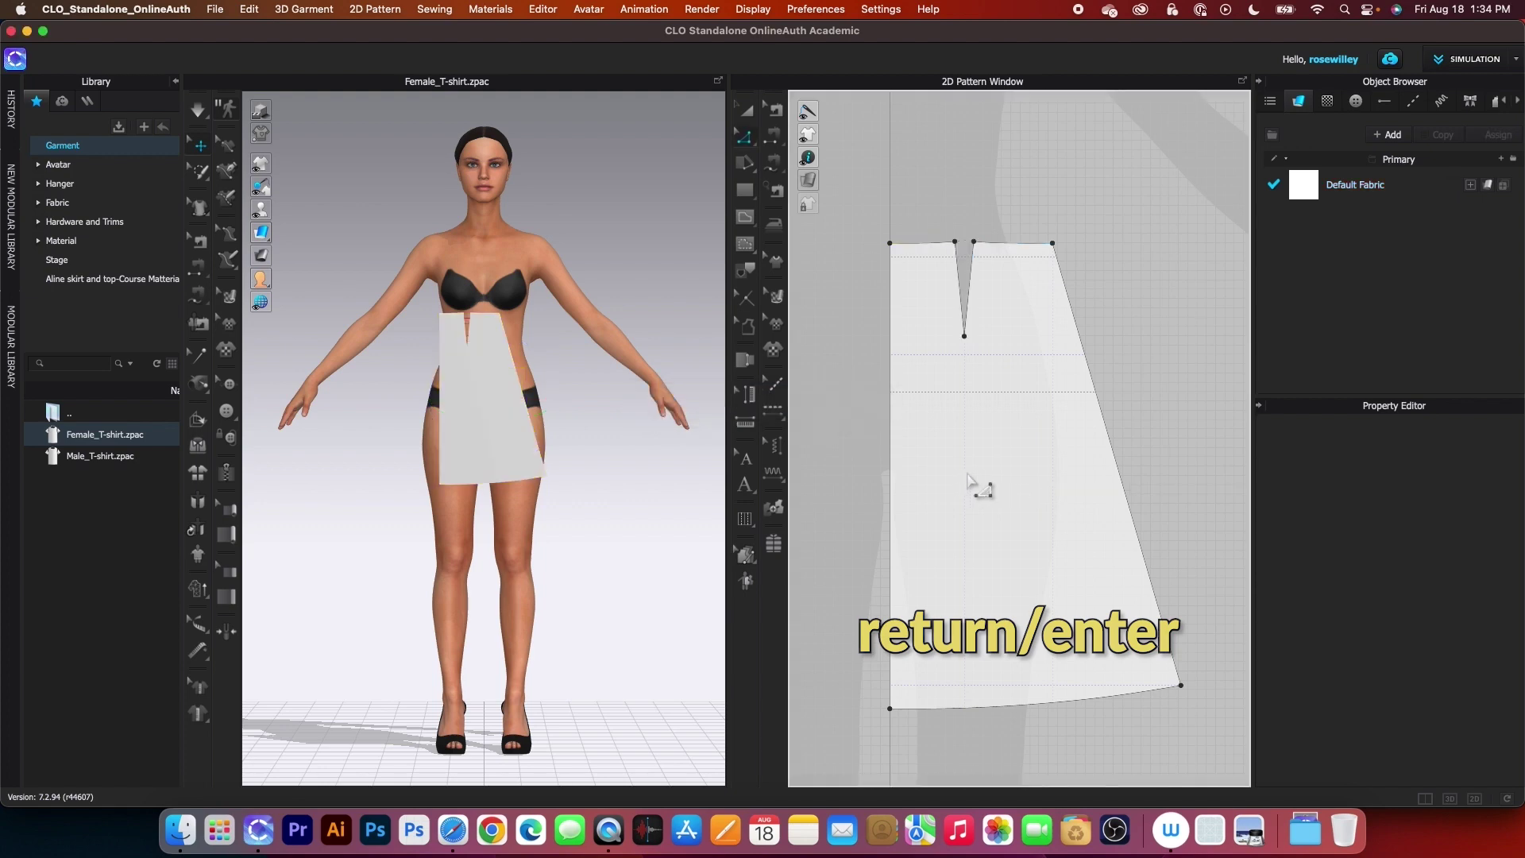
scroll(969, 201, "up", 2)
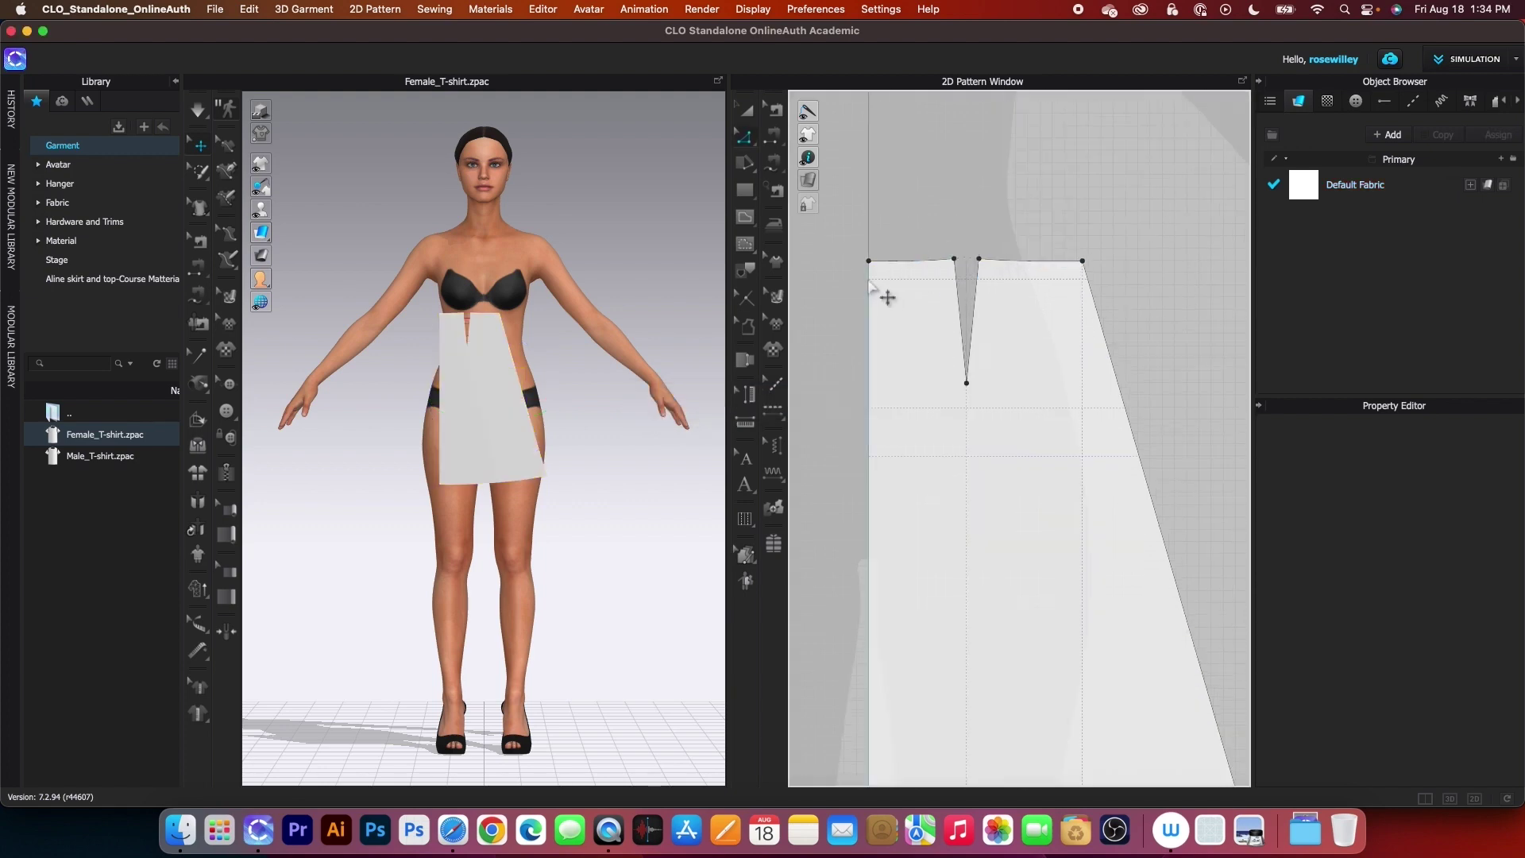
- Draw an internal line from the skirt's left edge to the right waist corner
key("g")
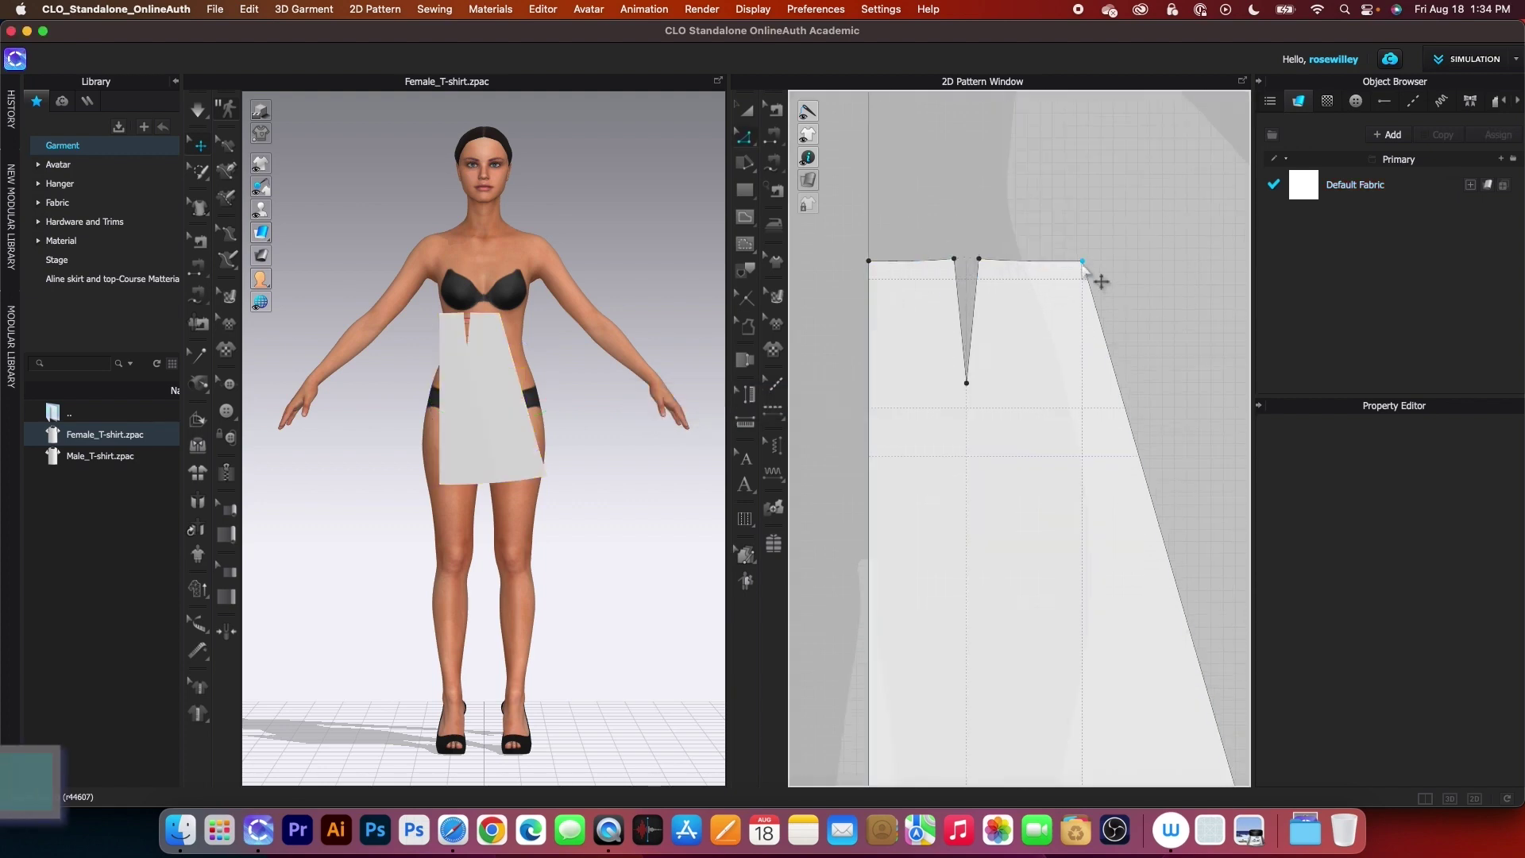
left_click(744, 216)
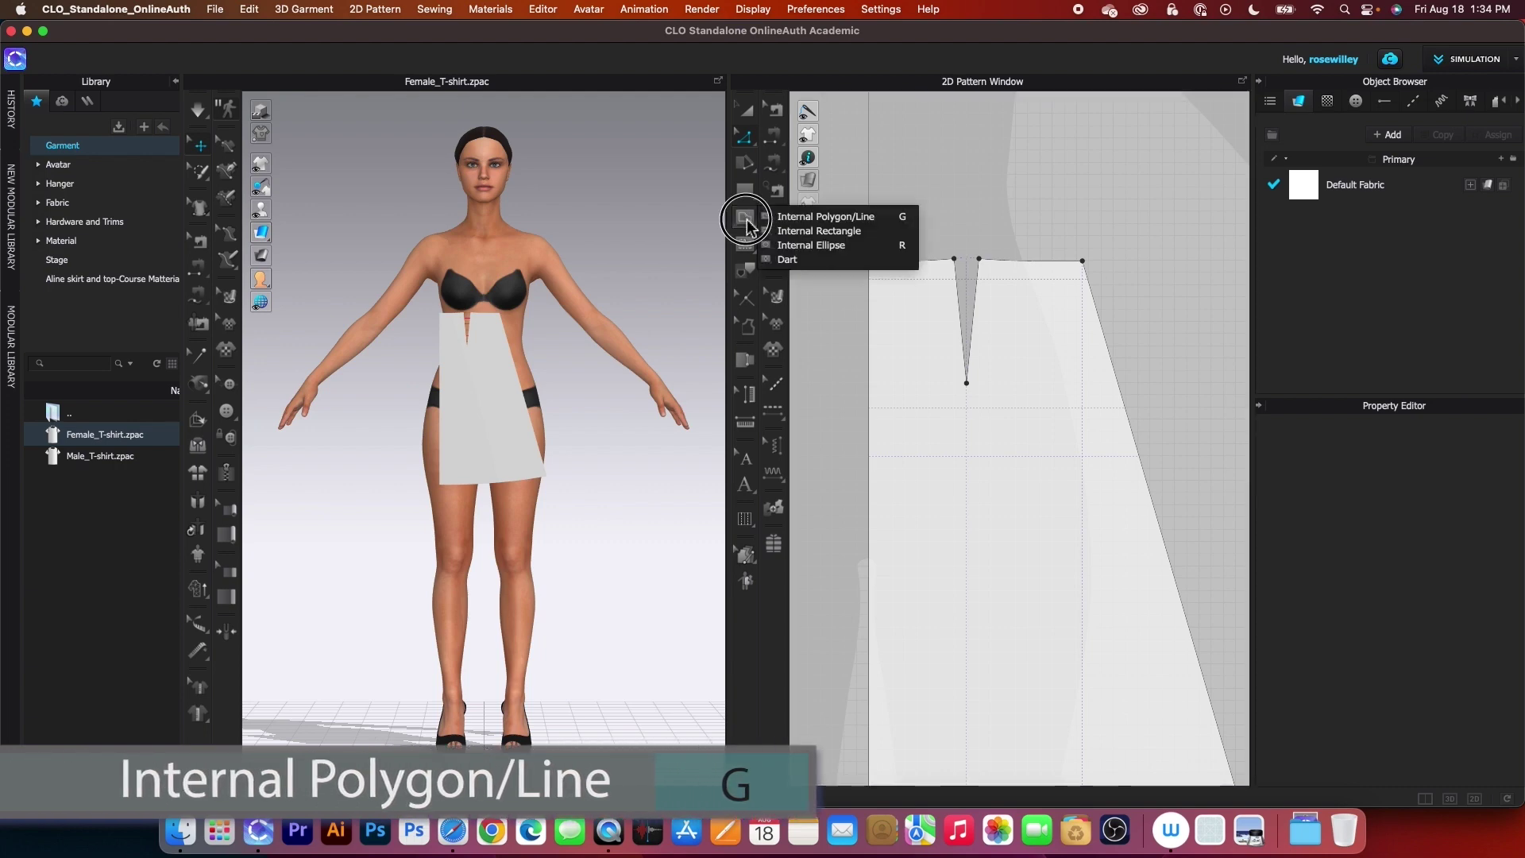
left_click(825, 217)
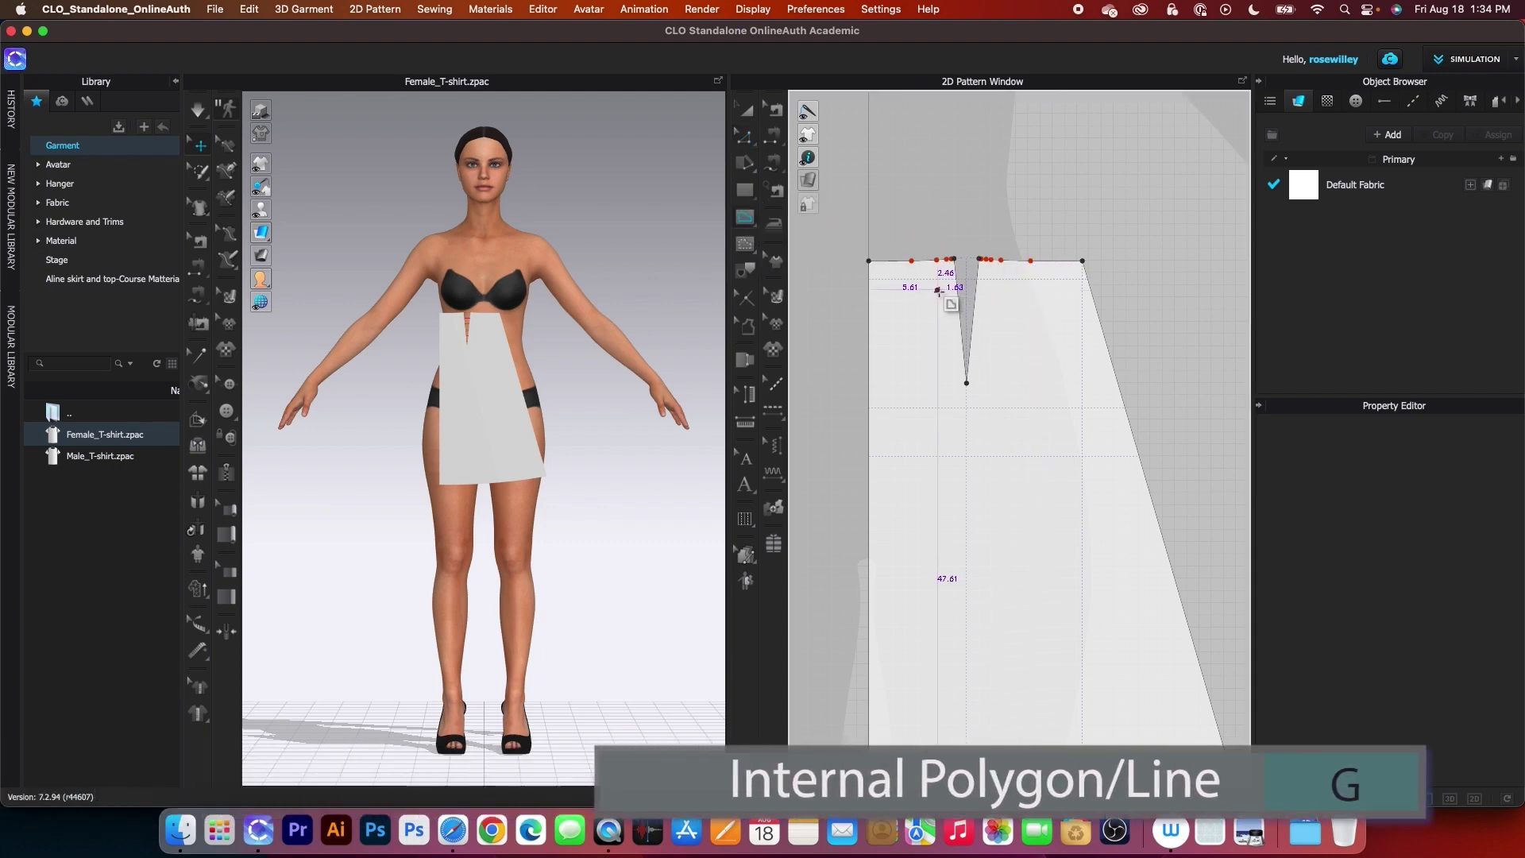
scroll(937, 291, "up", 2)
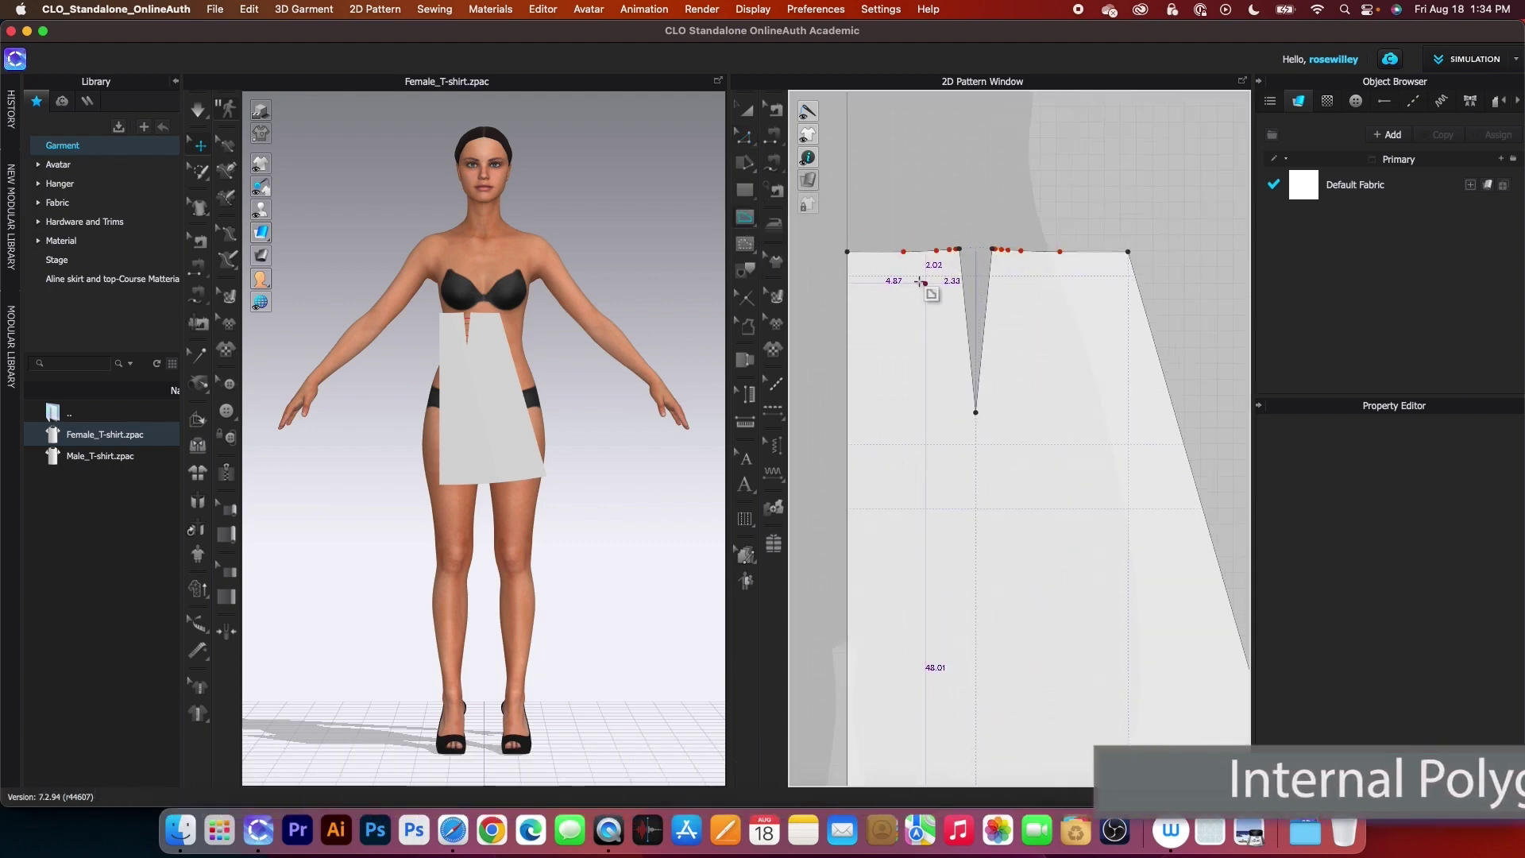
left_click(847, 276)
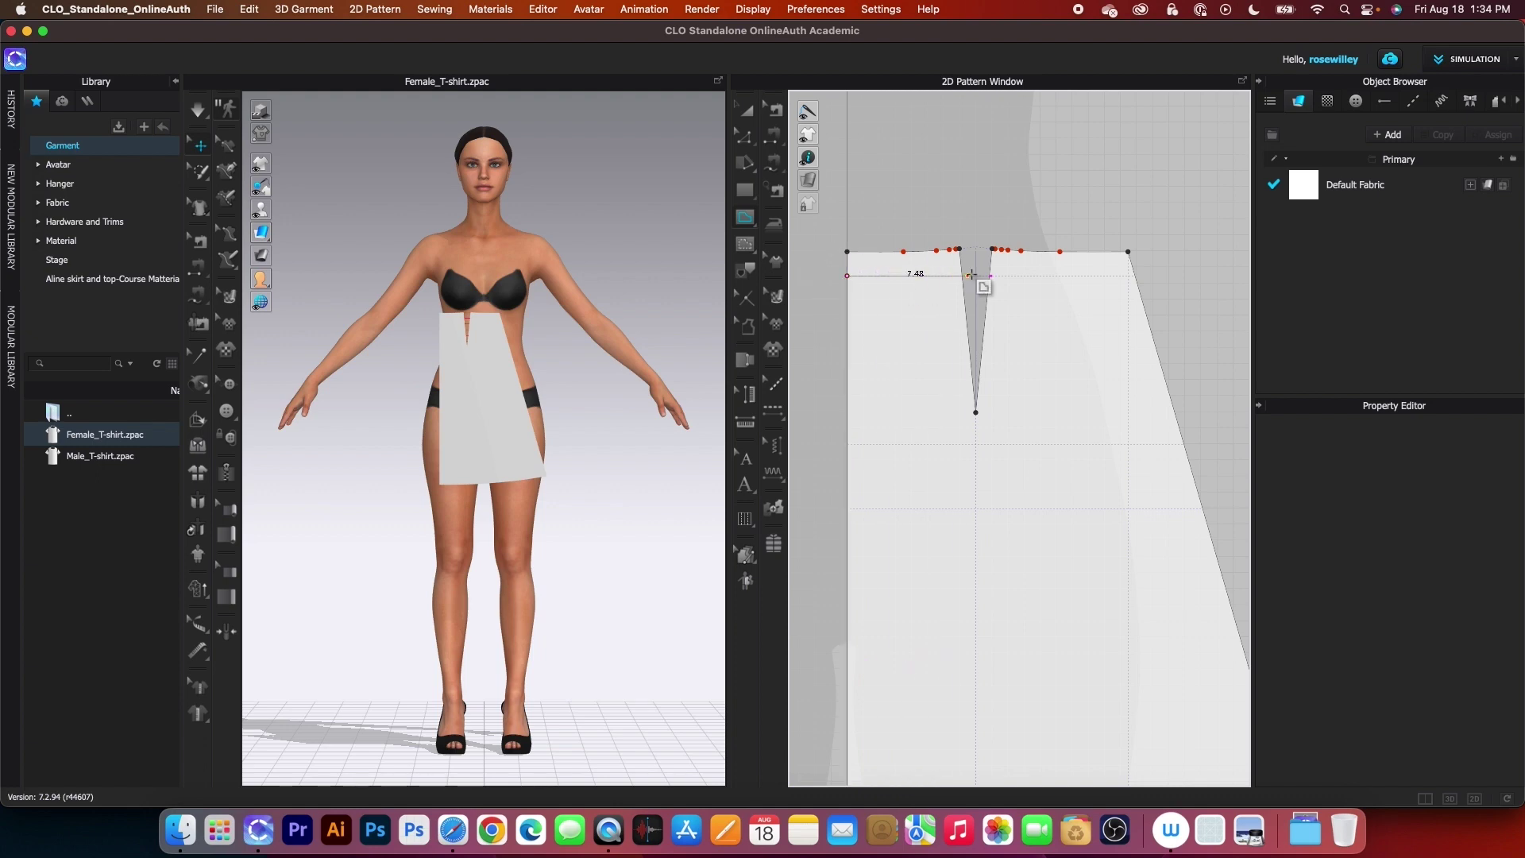
double_click(1129, 254)
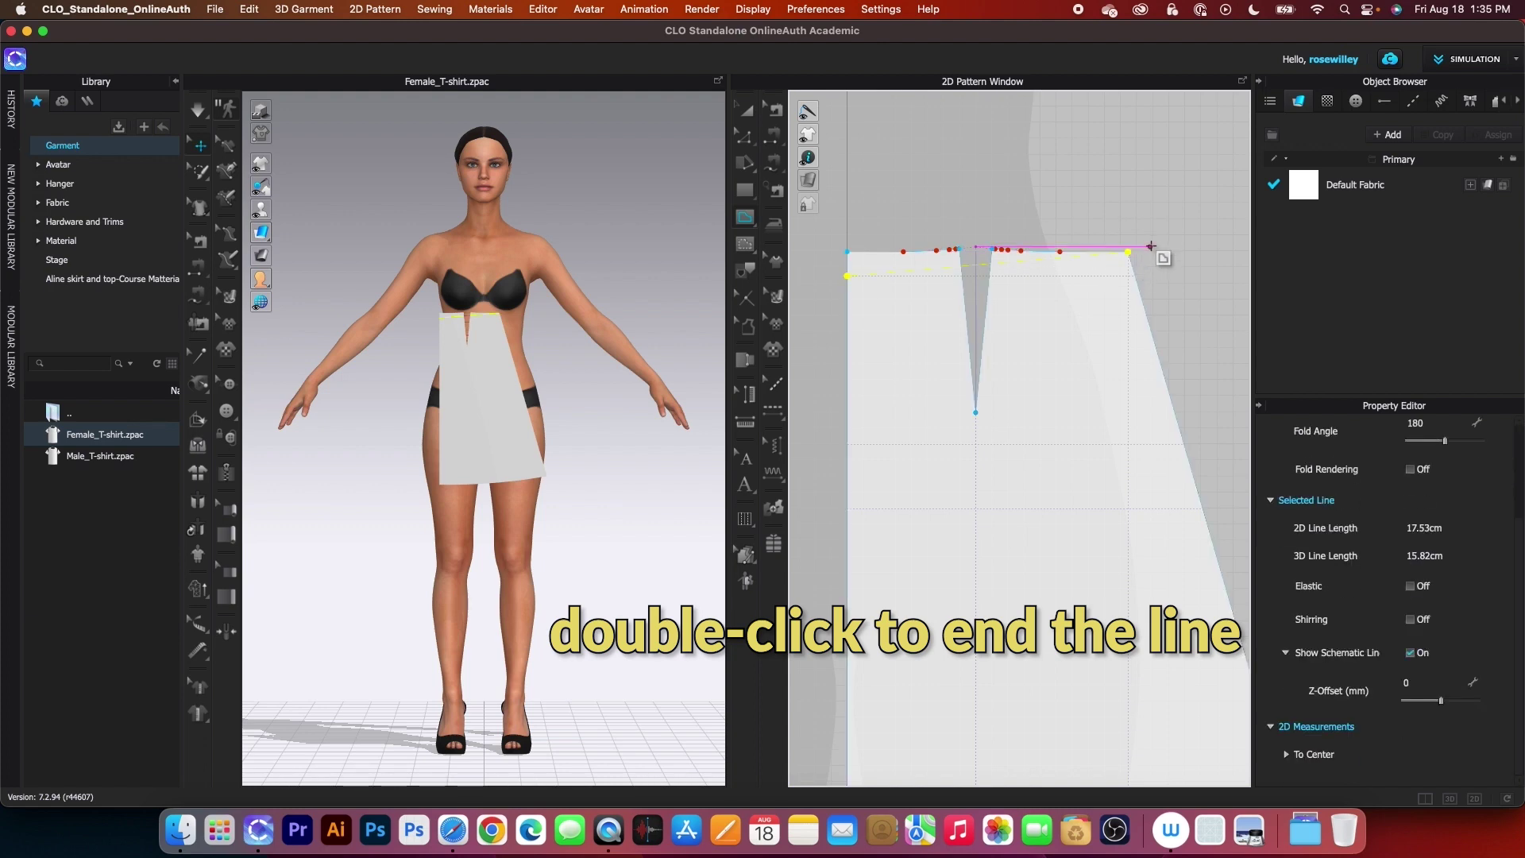
scroll(937, 217, "up", 2)
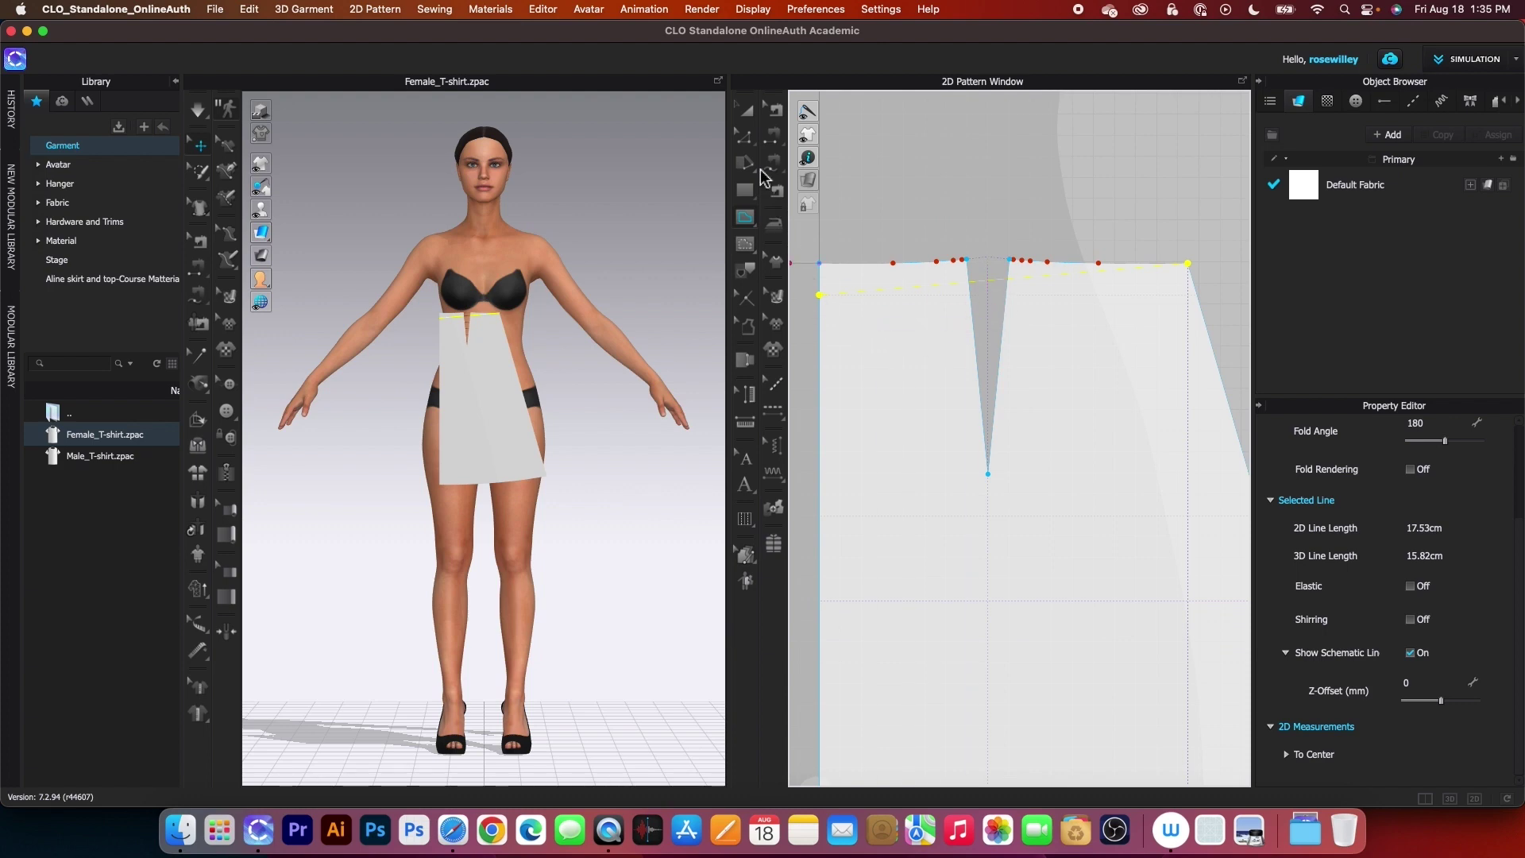
- Bend the new internal line into a gentle curve with Edit Curvature
key("c")
left_click(749, 148)
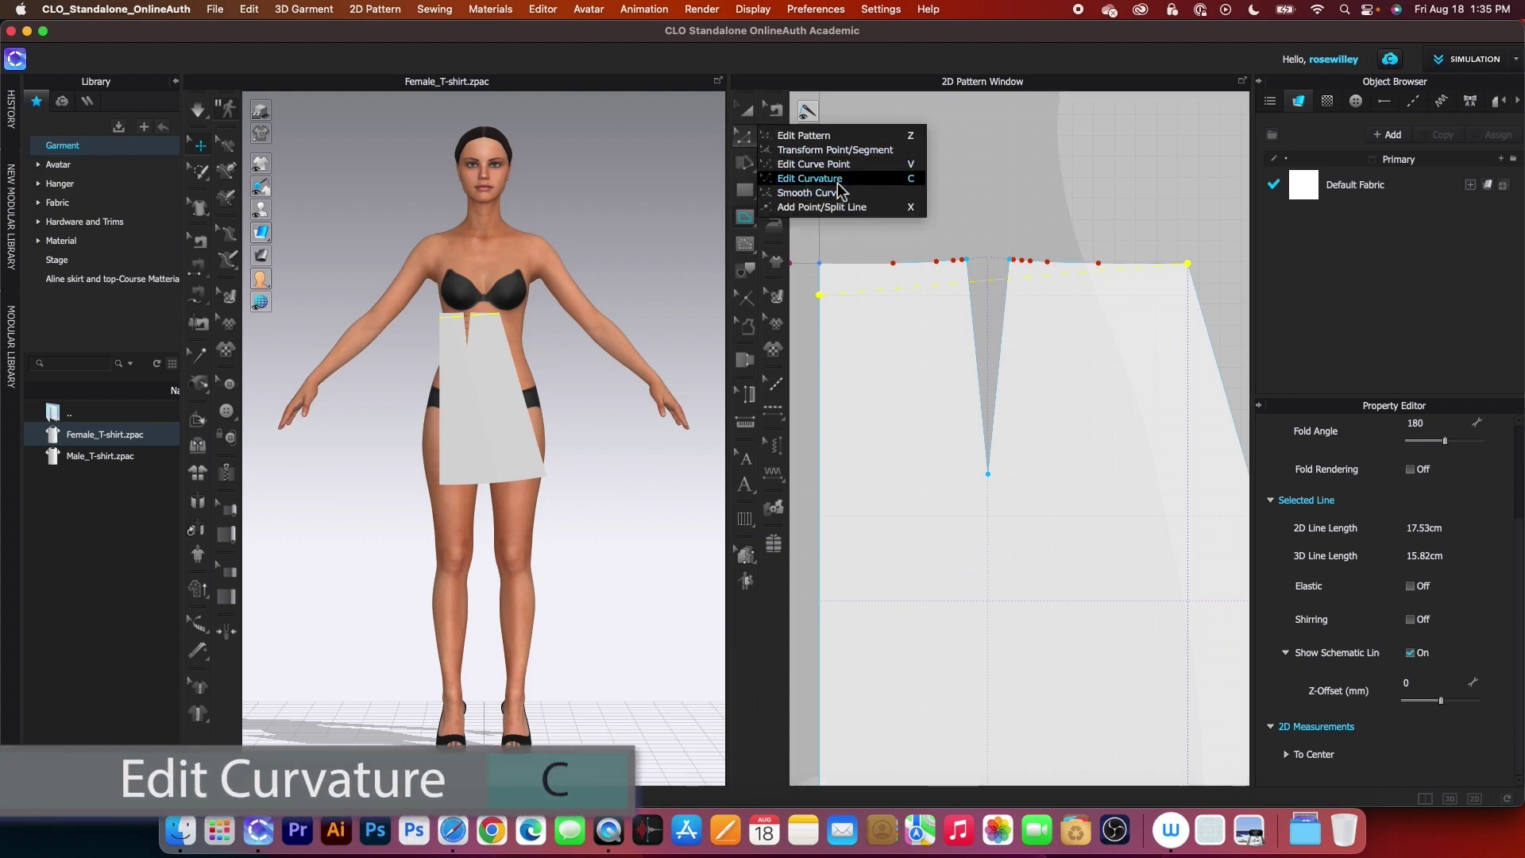
left_click(861, 191)
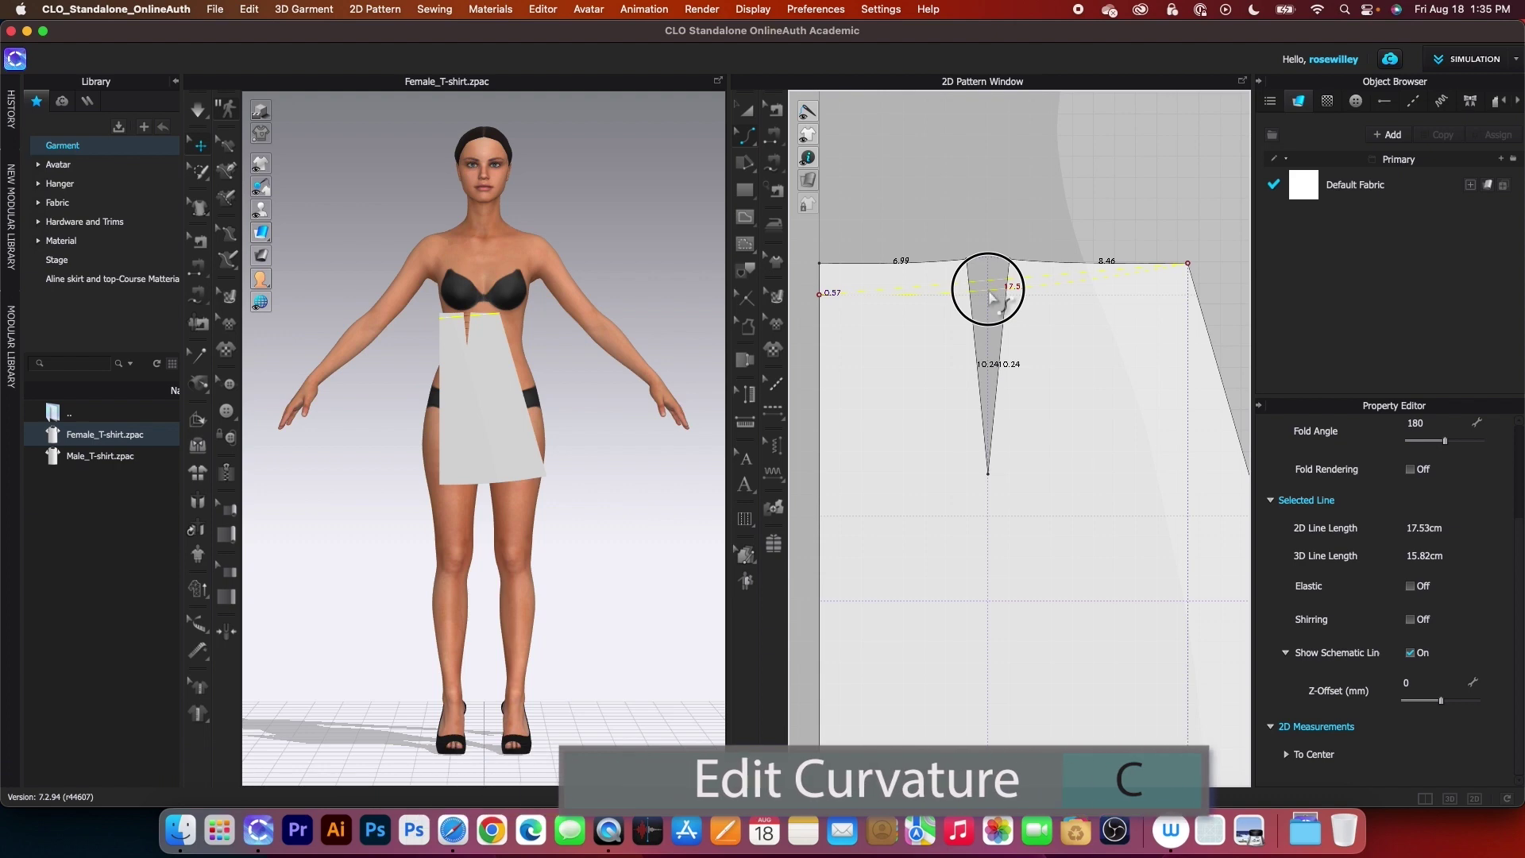
scroll(1038, 273, "down", 2)
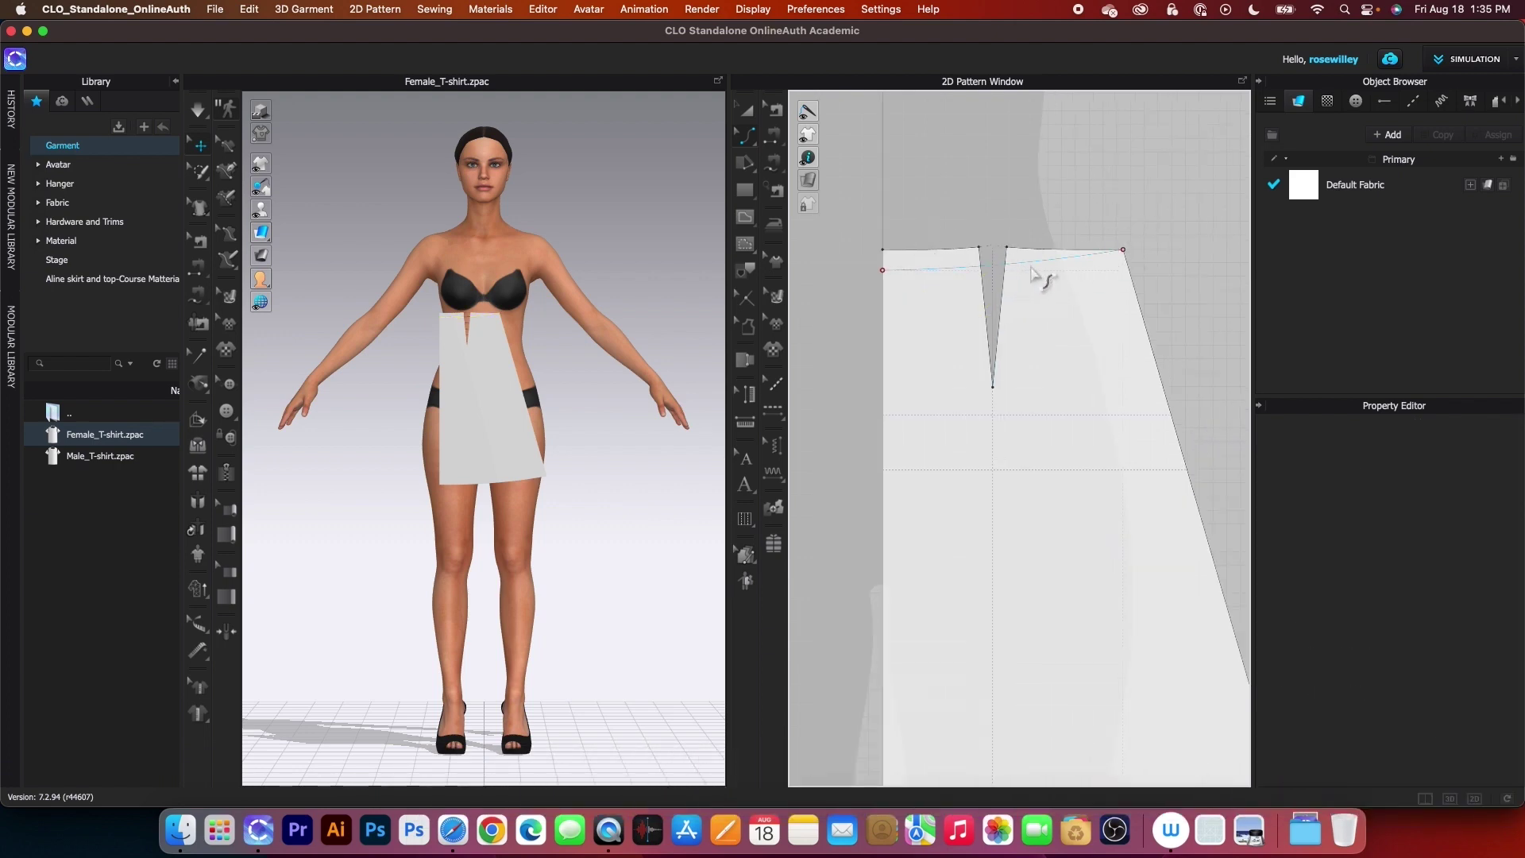
scroll(1001, 274, "up", 2)
- Cut the panel along the curved internal line, then select and delete both waist strips above it
left_click(750, 113)
left_click(1040, 268)
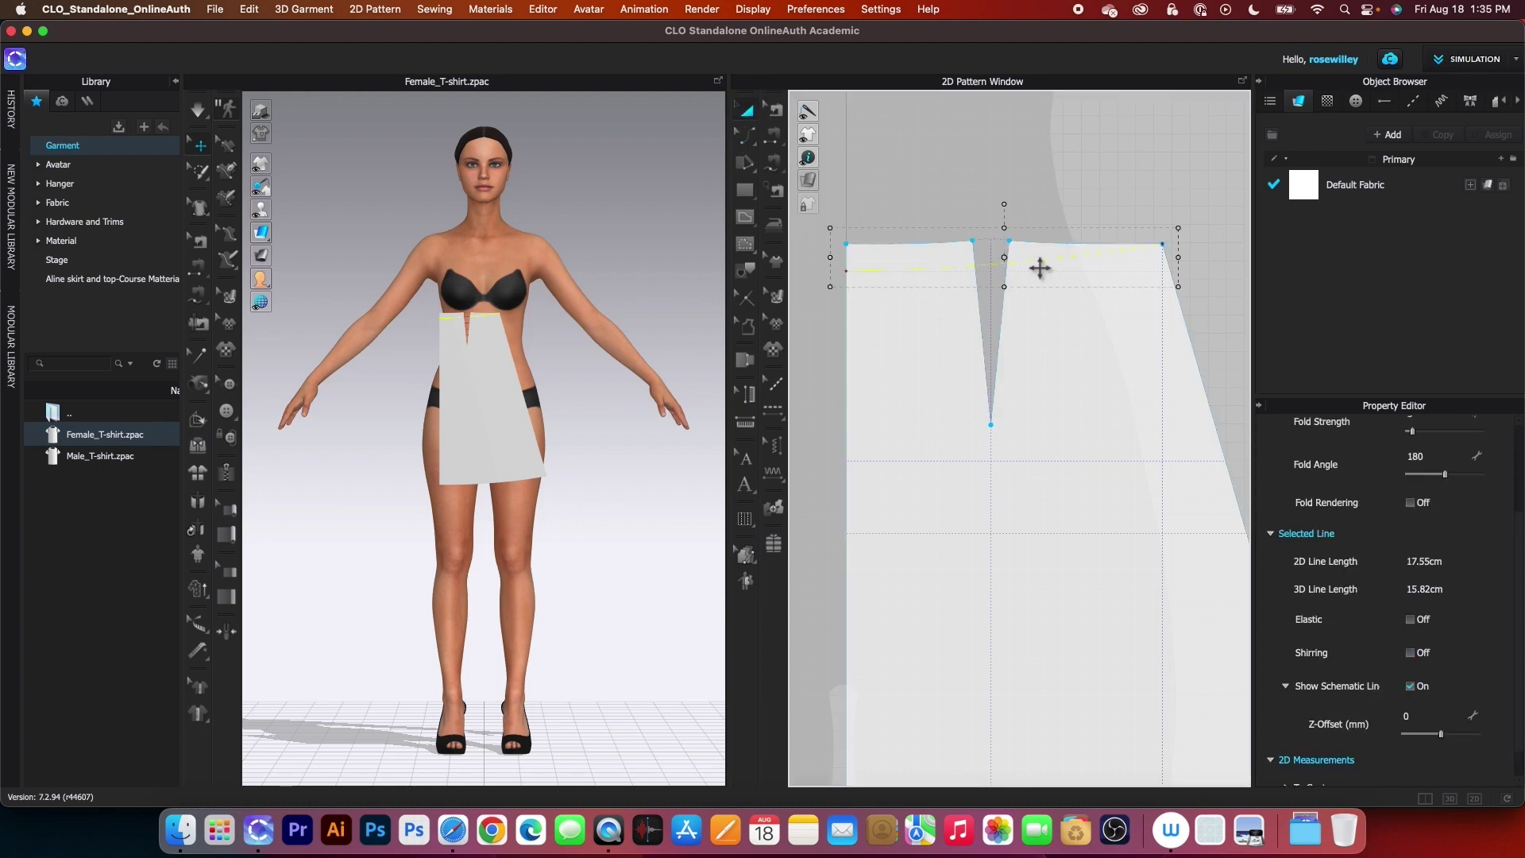
right_click(1038, 266)
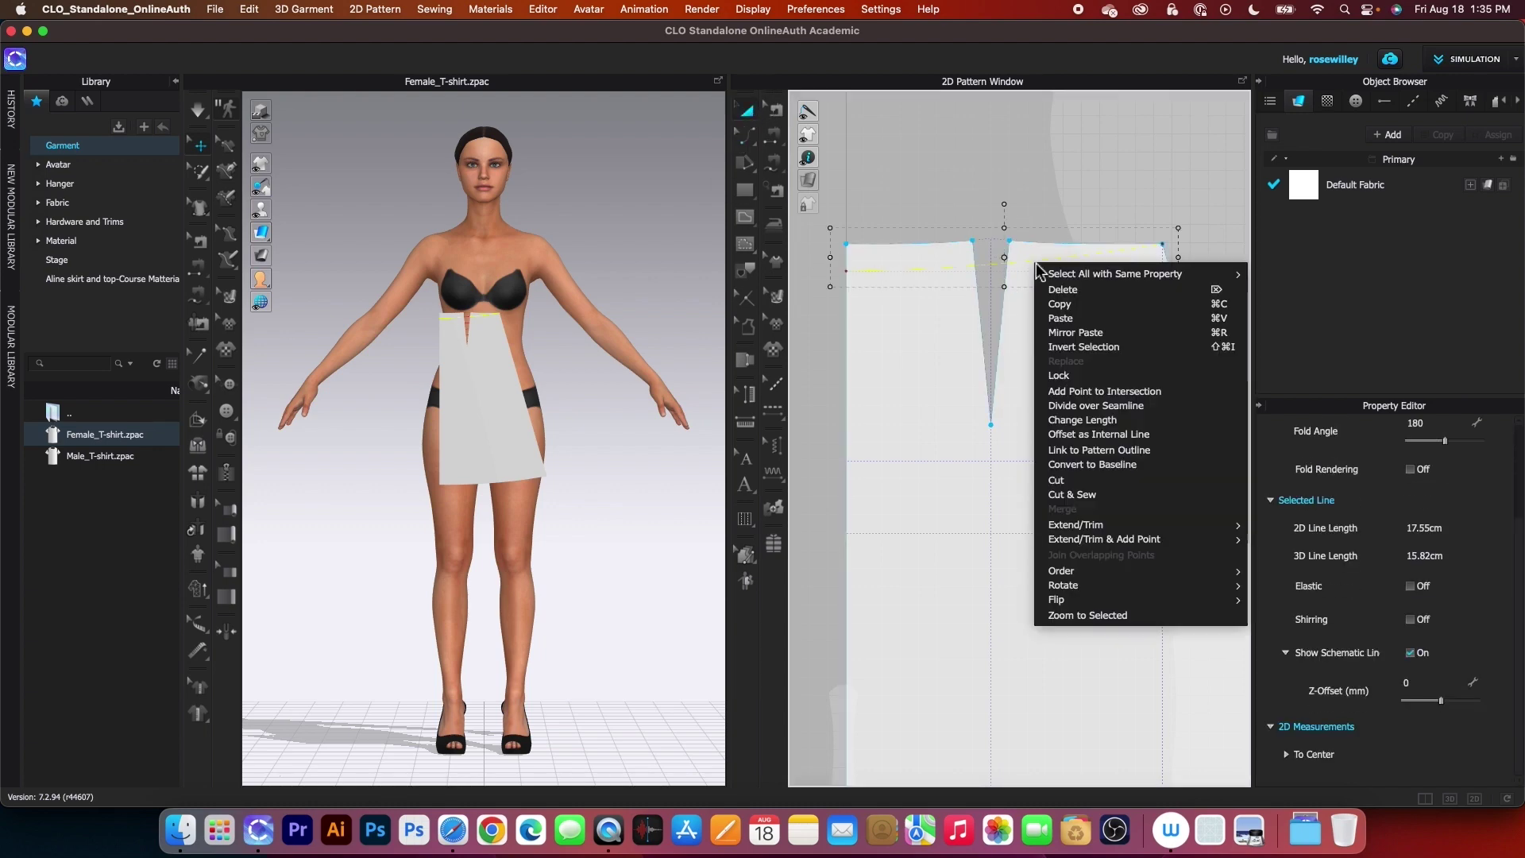
left_click(1069, 481)
scroll(973, 332, "down", 3)
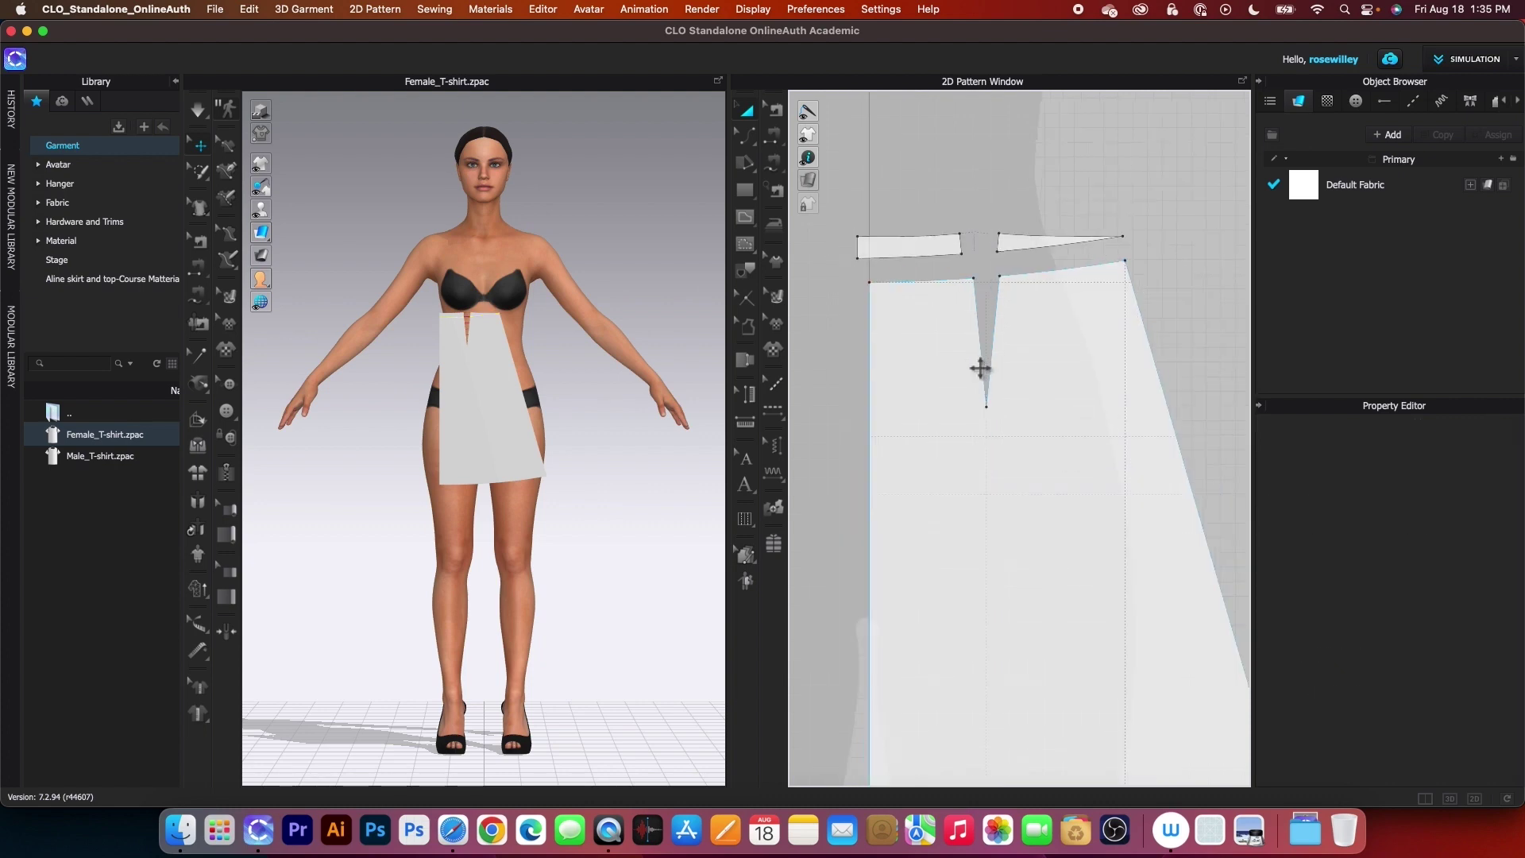
left_click_drag(847, 200, 1104, 284)
key("Delete")
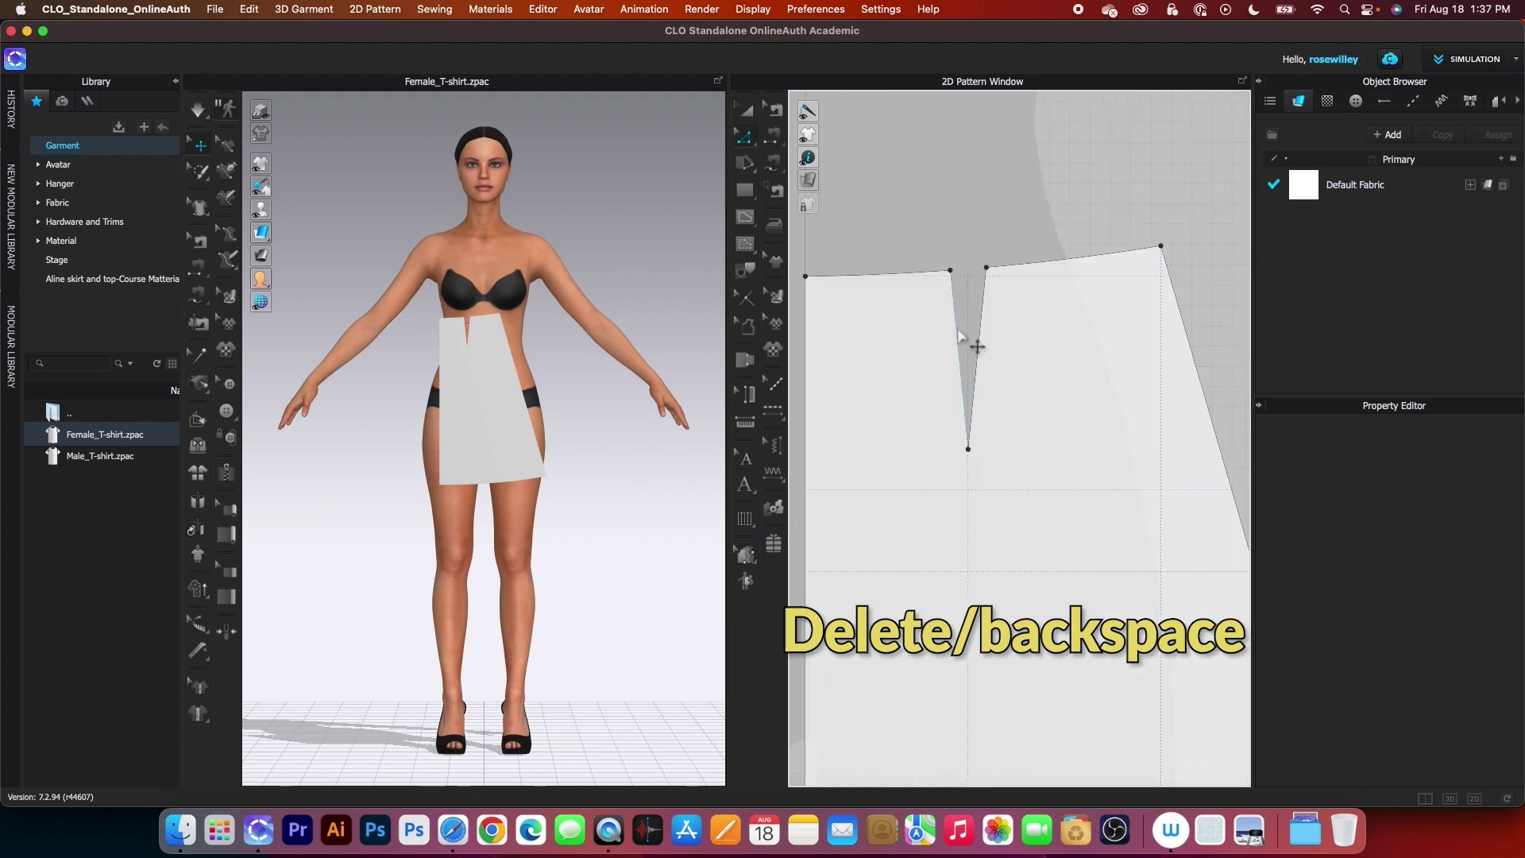
left_click(957, 344)
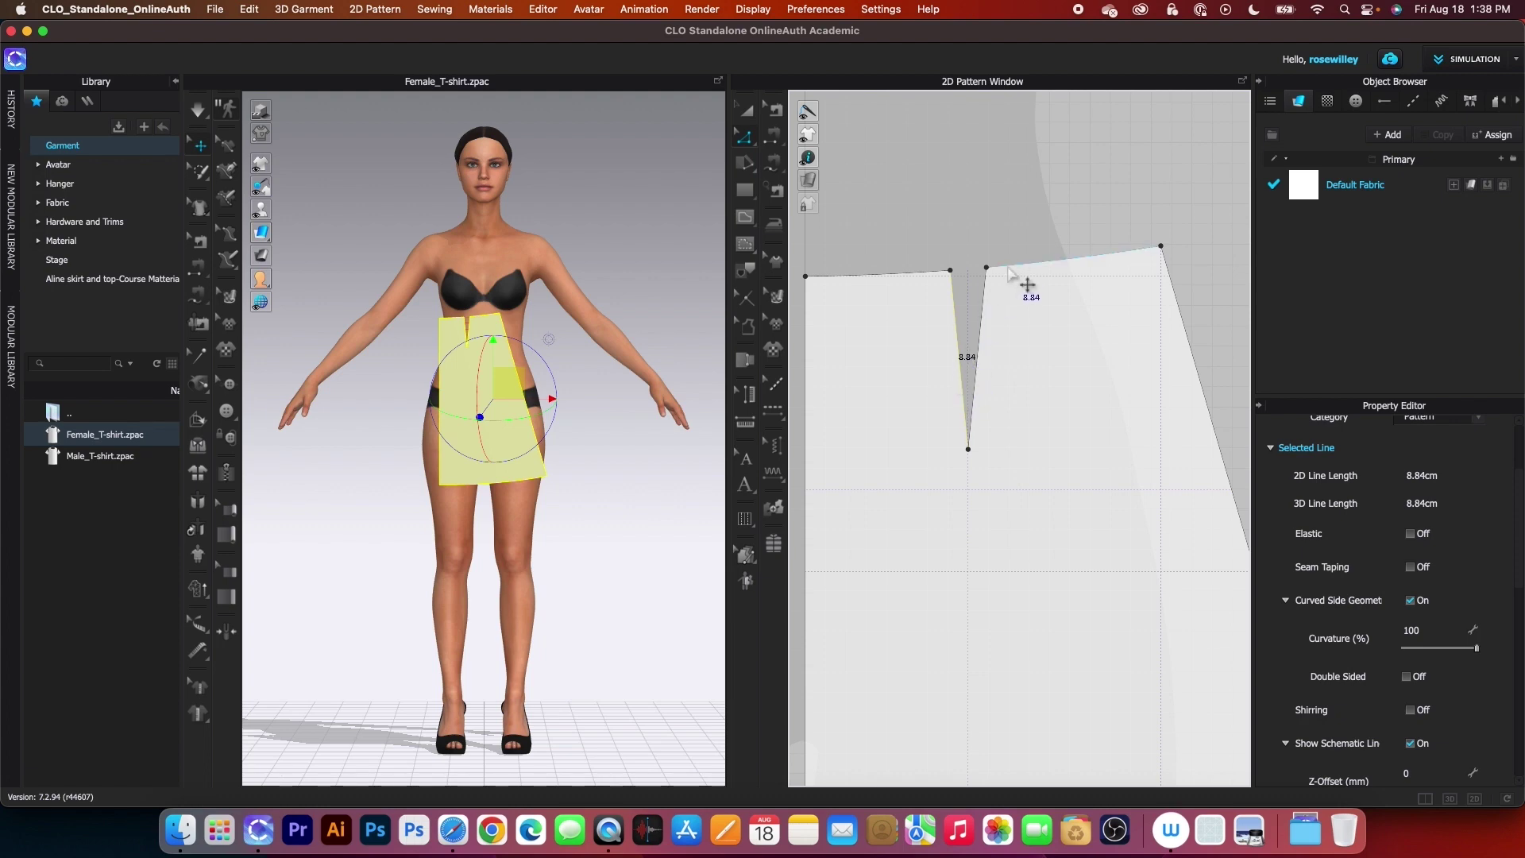
left_click(985, 308)
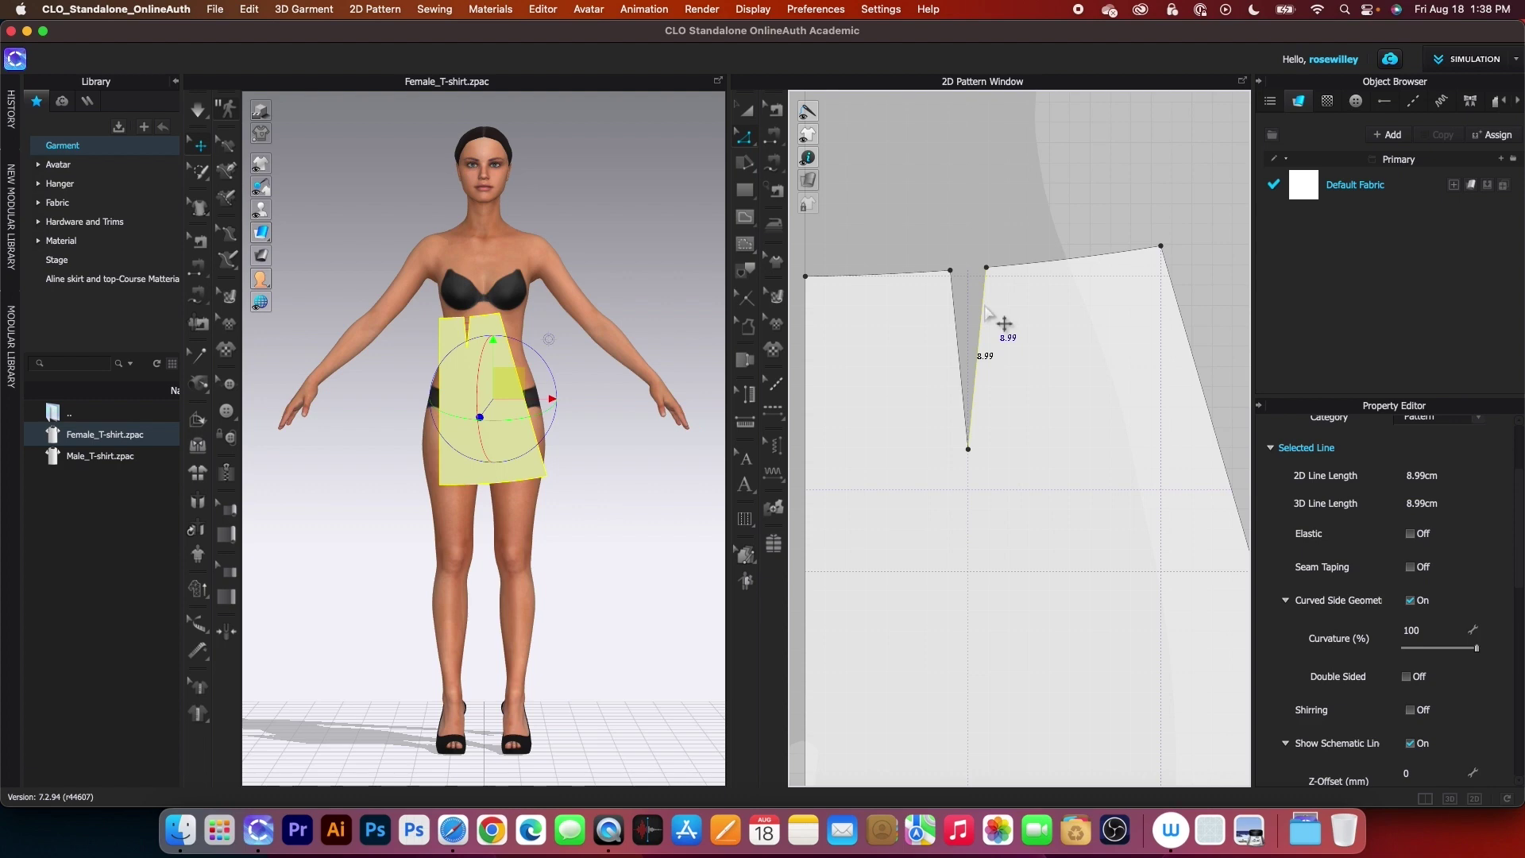
key("super+space")
type("8")
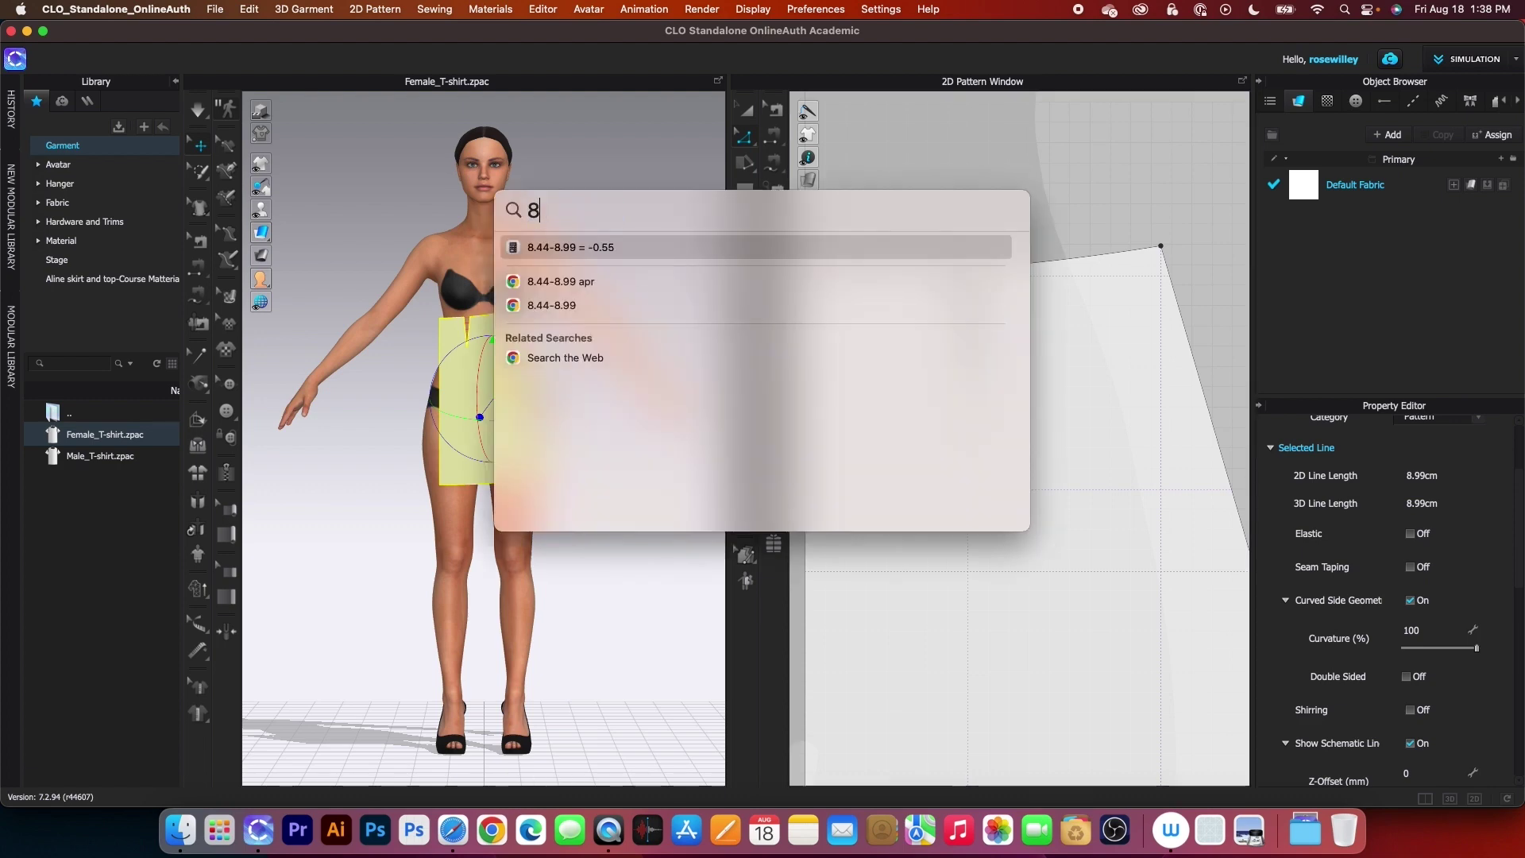
type(".99-")
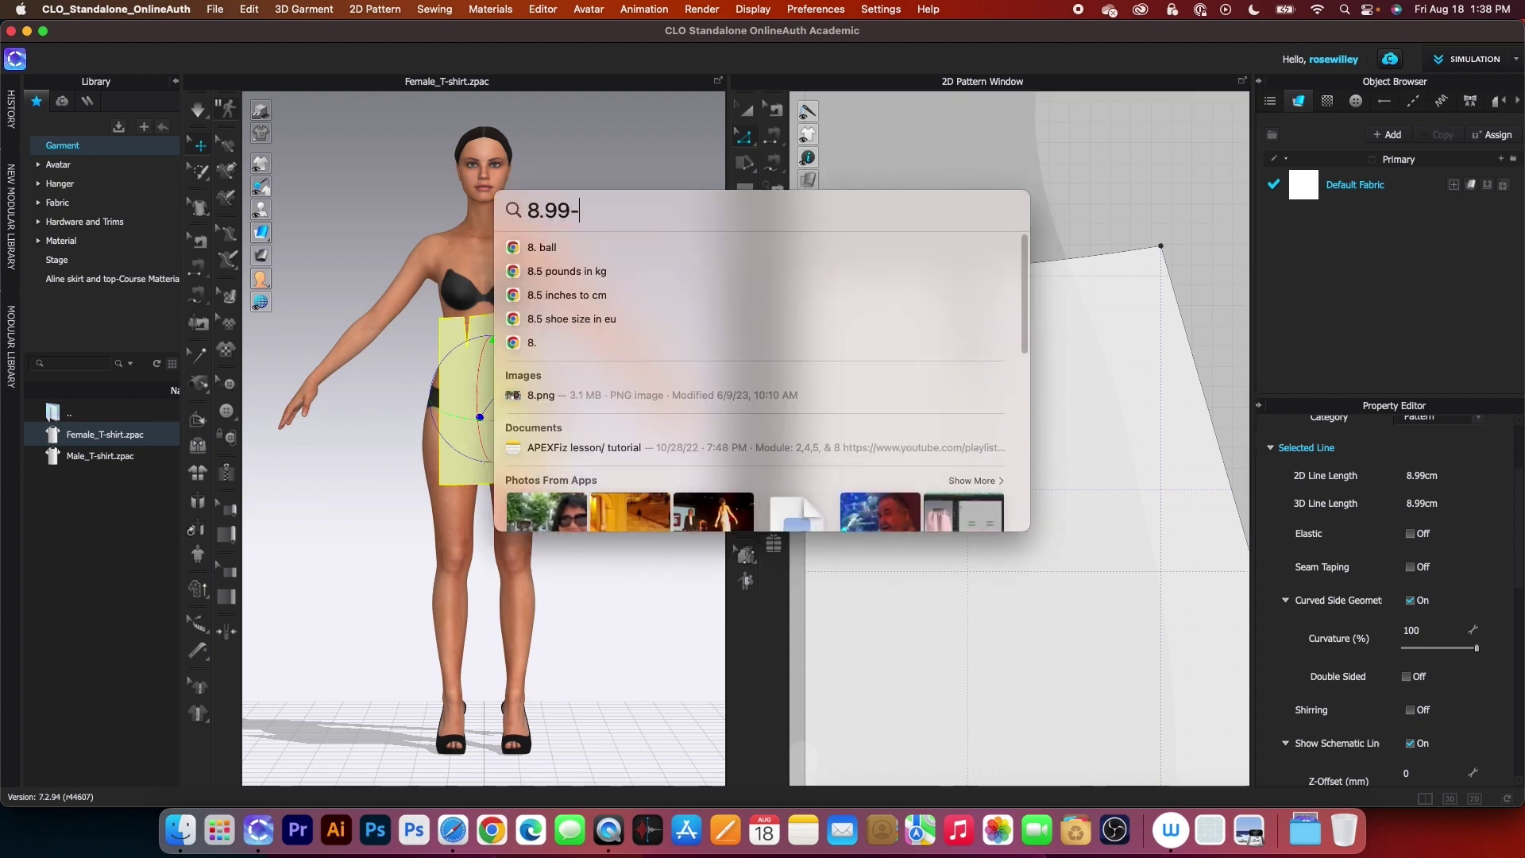
type("8.8")
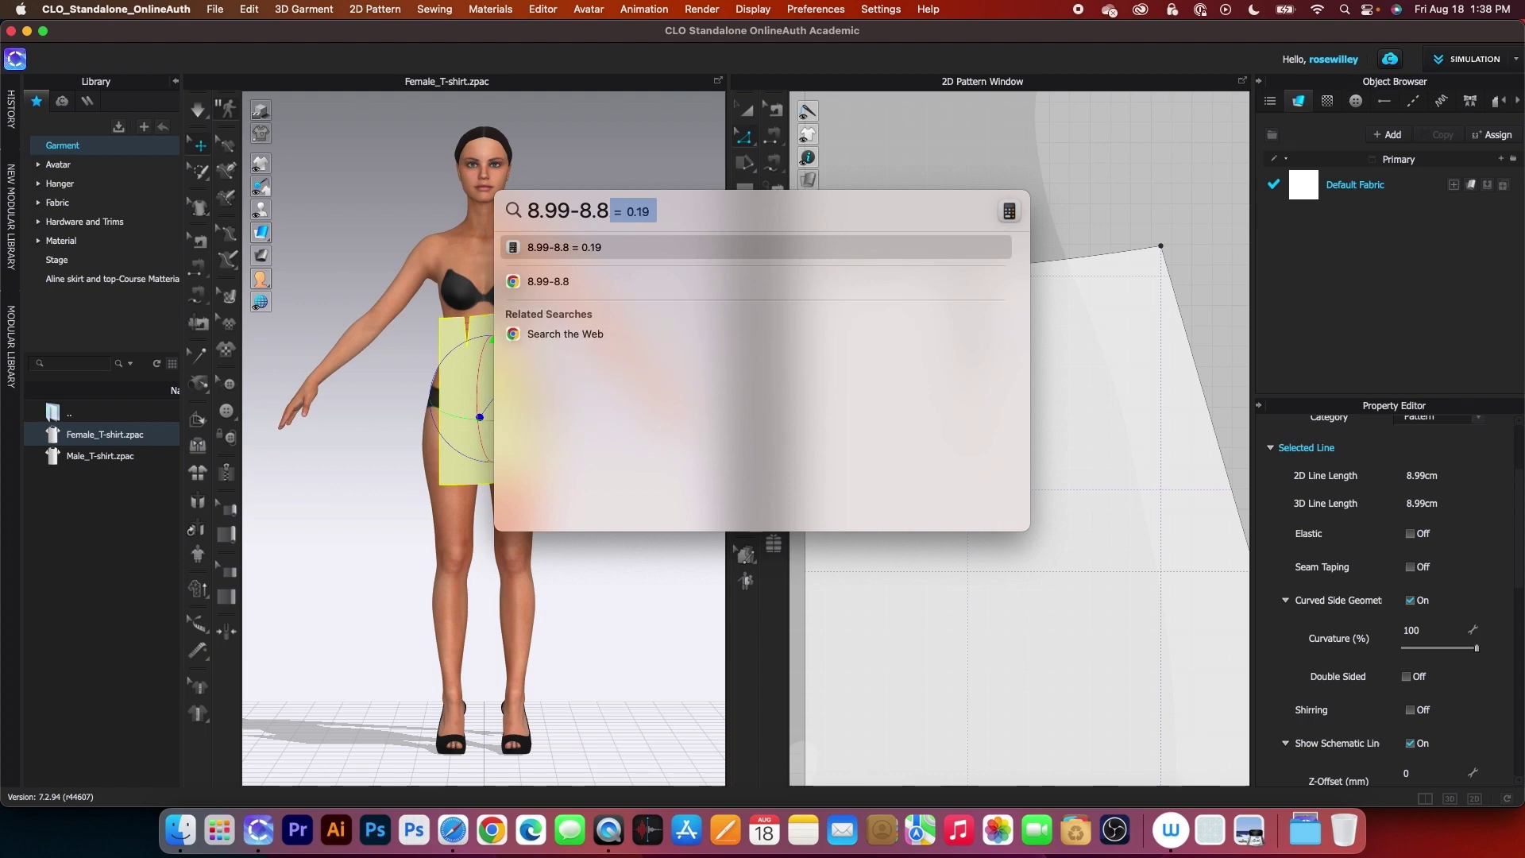
type("4")
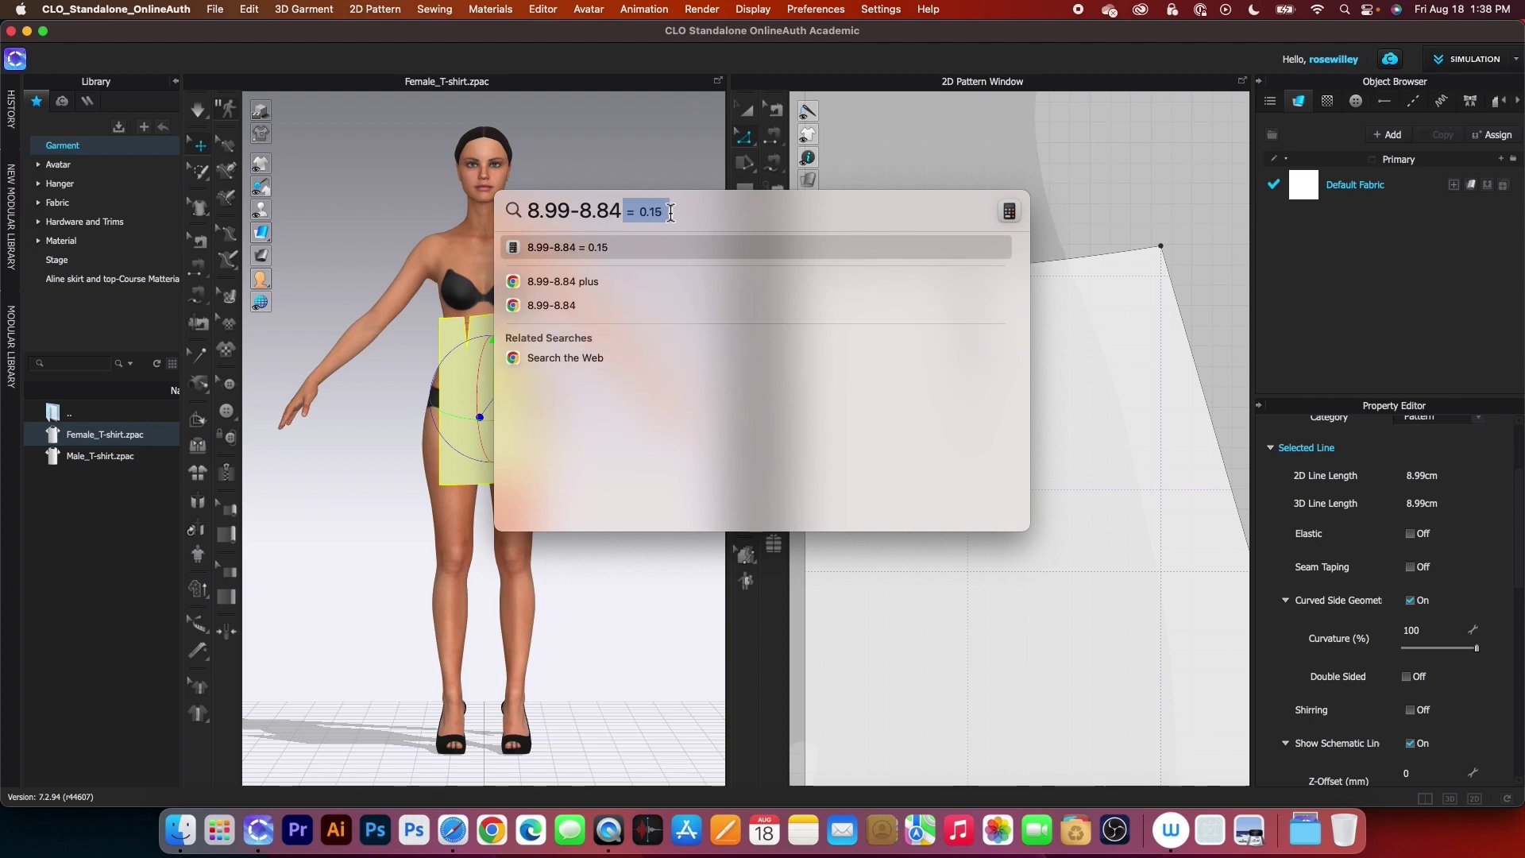
left_click(1080, 207)
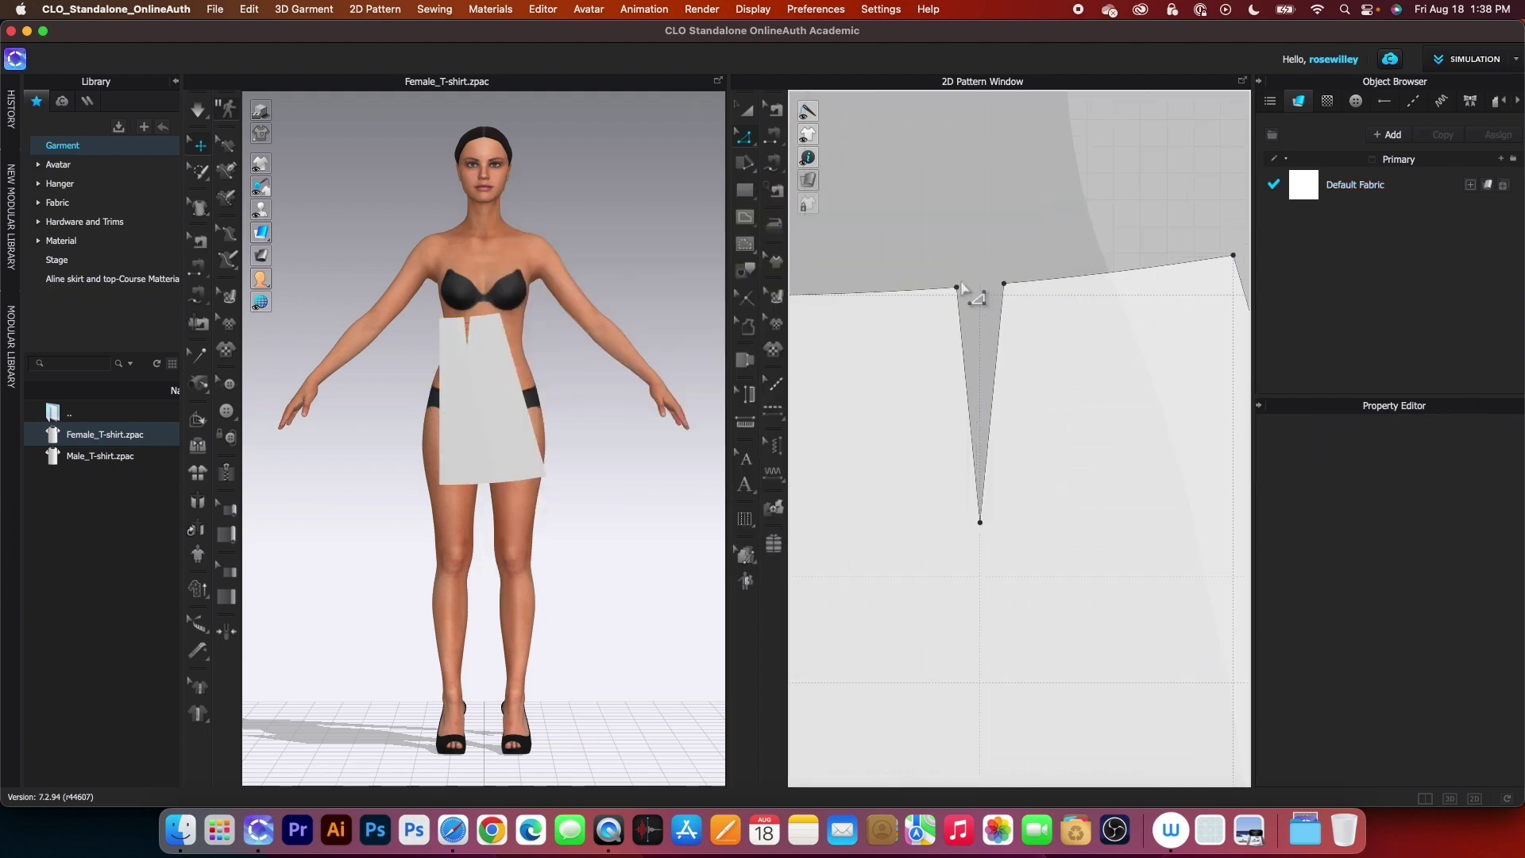
- Move the dart's left top point upward by exactly 0.15 cm
left_click(957, 288)
left_click_drag(957, 288, 969, 282)
right_click(971, 282)
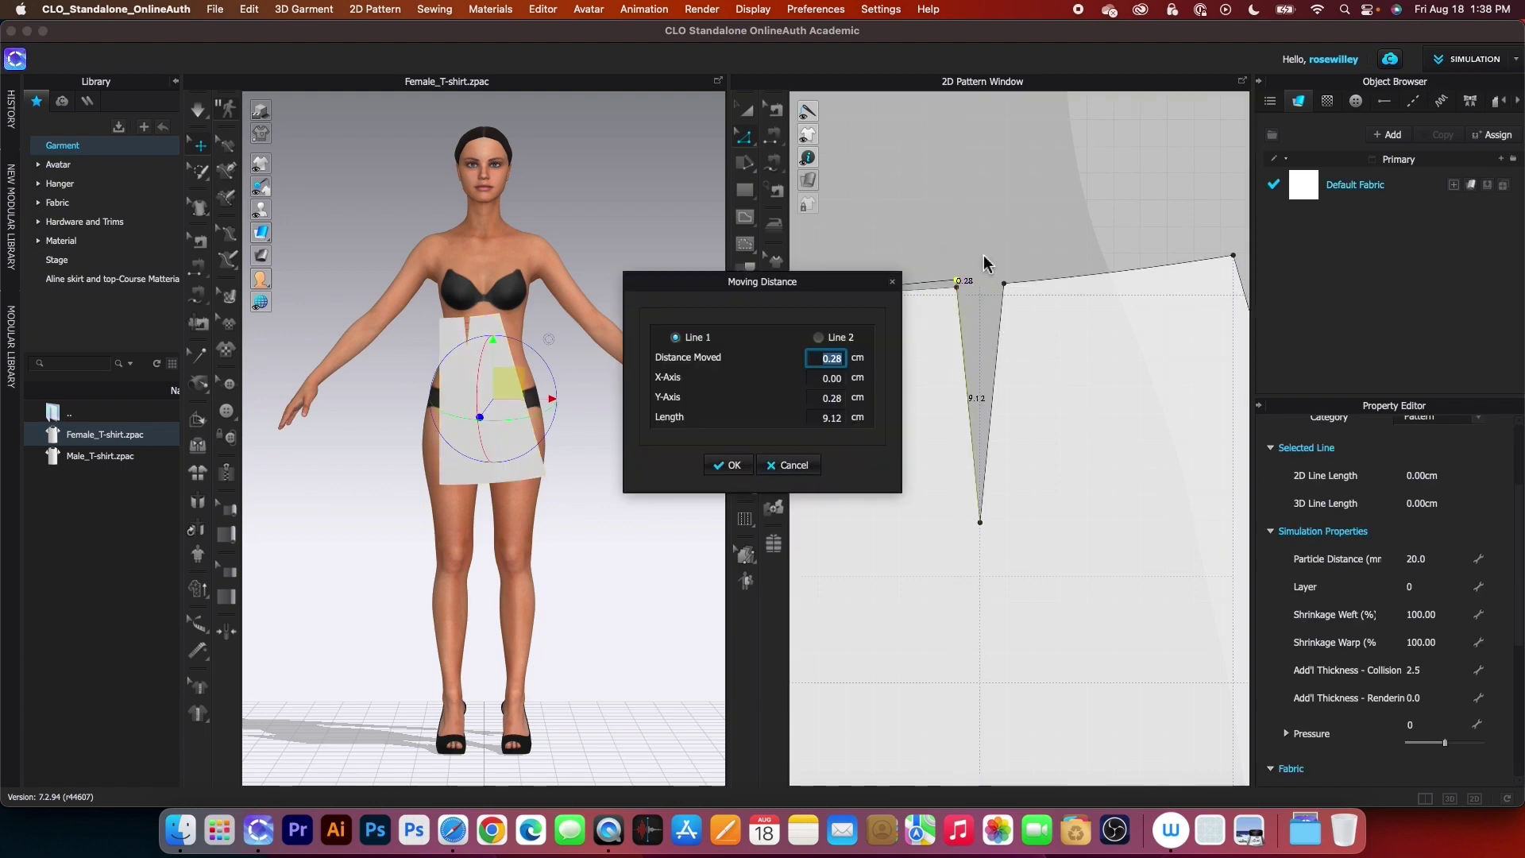
type(".")
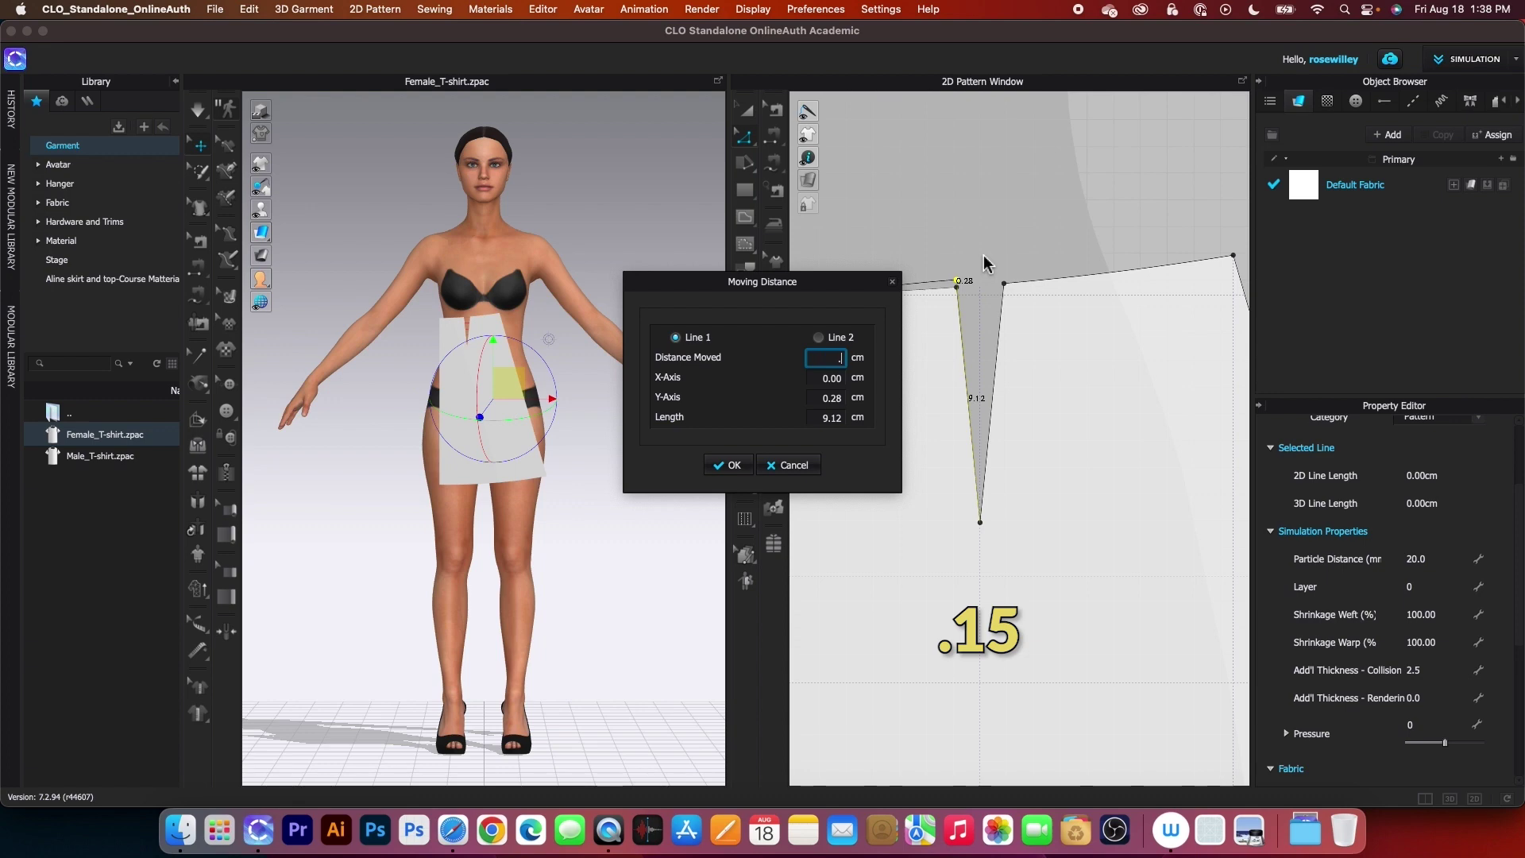
type("15")
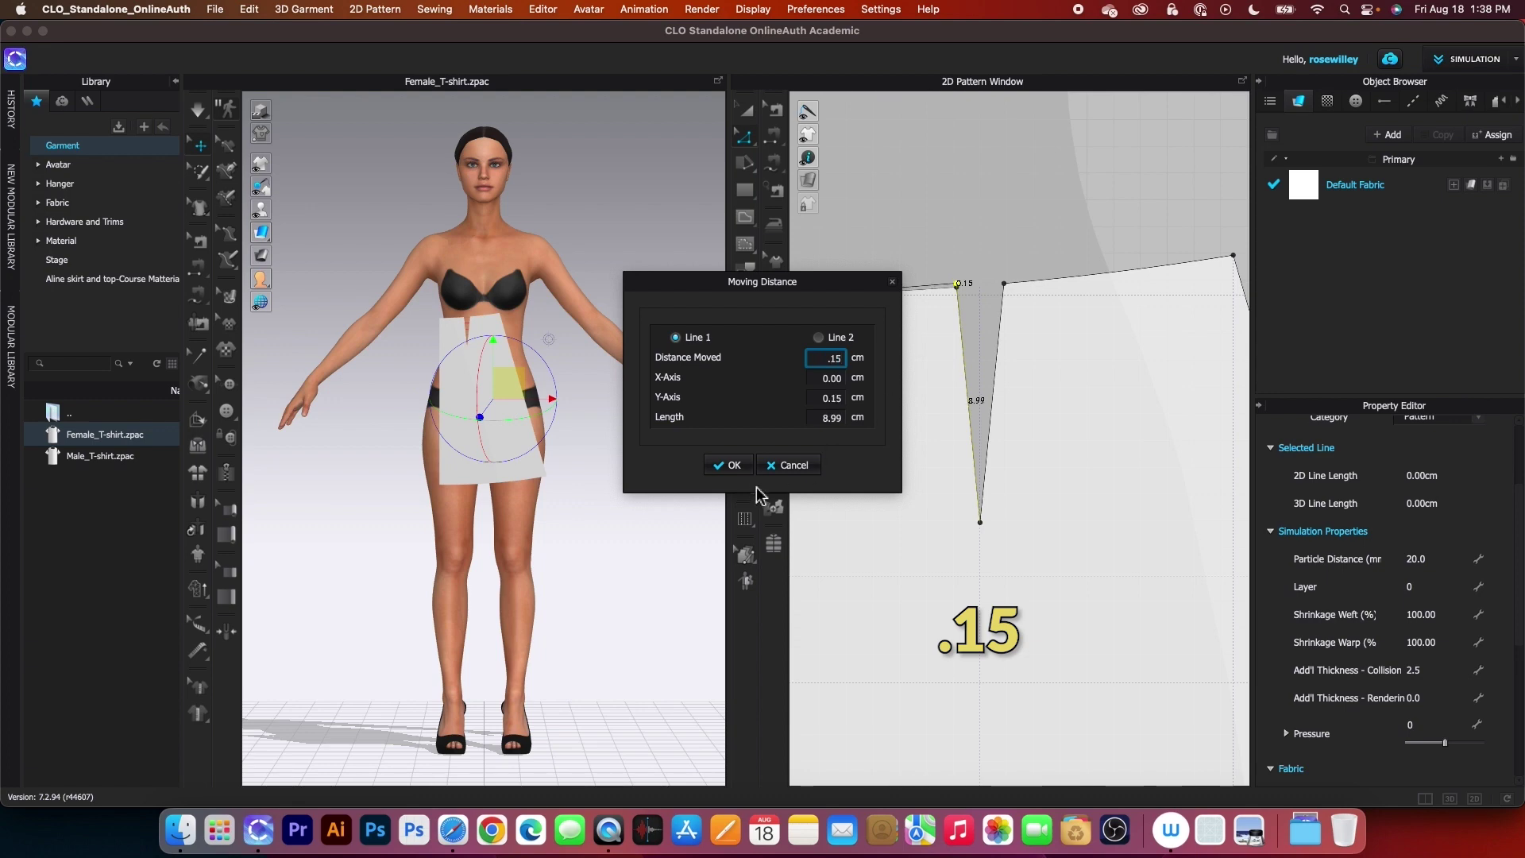
left_click(737, 470)
- Check that both dart legs now measure 8.99 cm
left_click(817, 466)
scroll(826, 411, "down", 2)
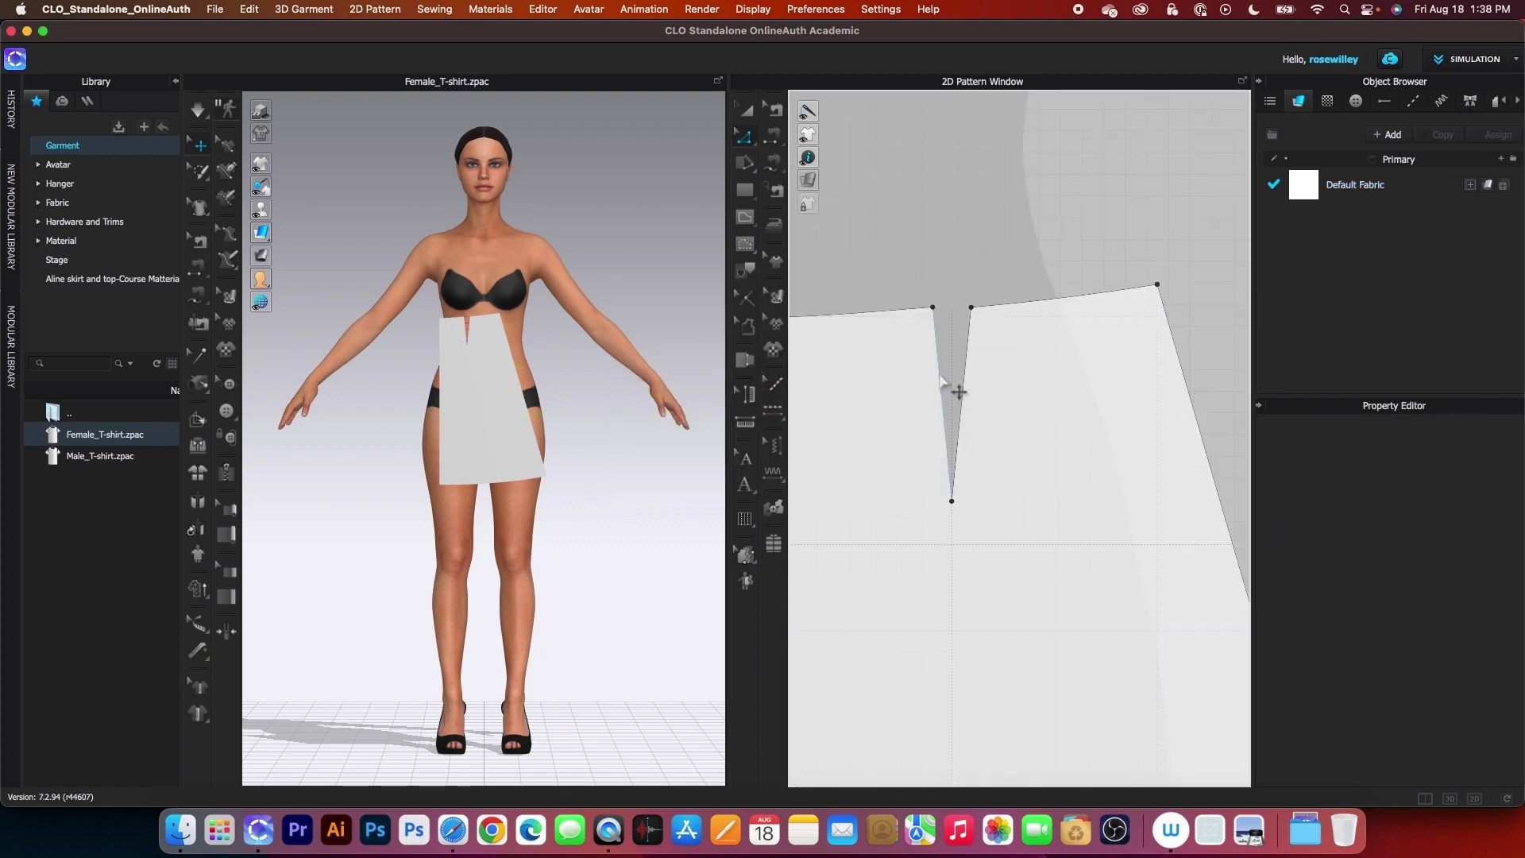
left_click(942, 386)
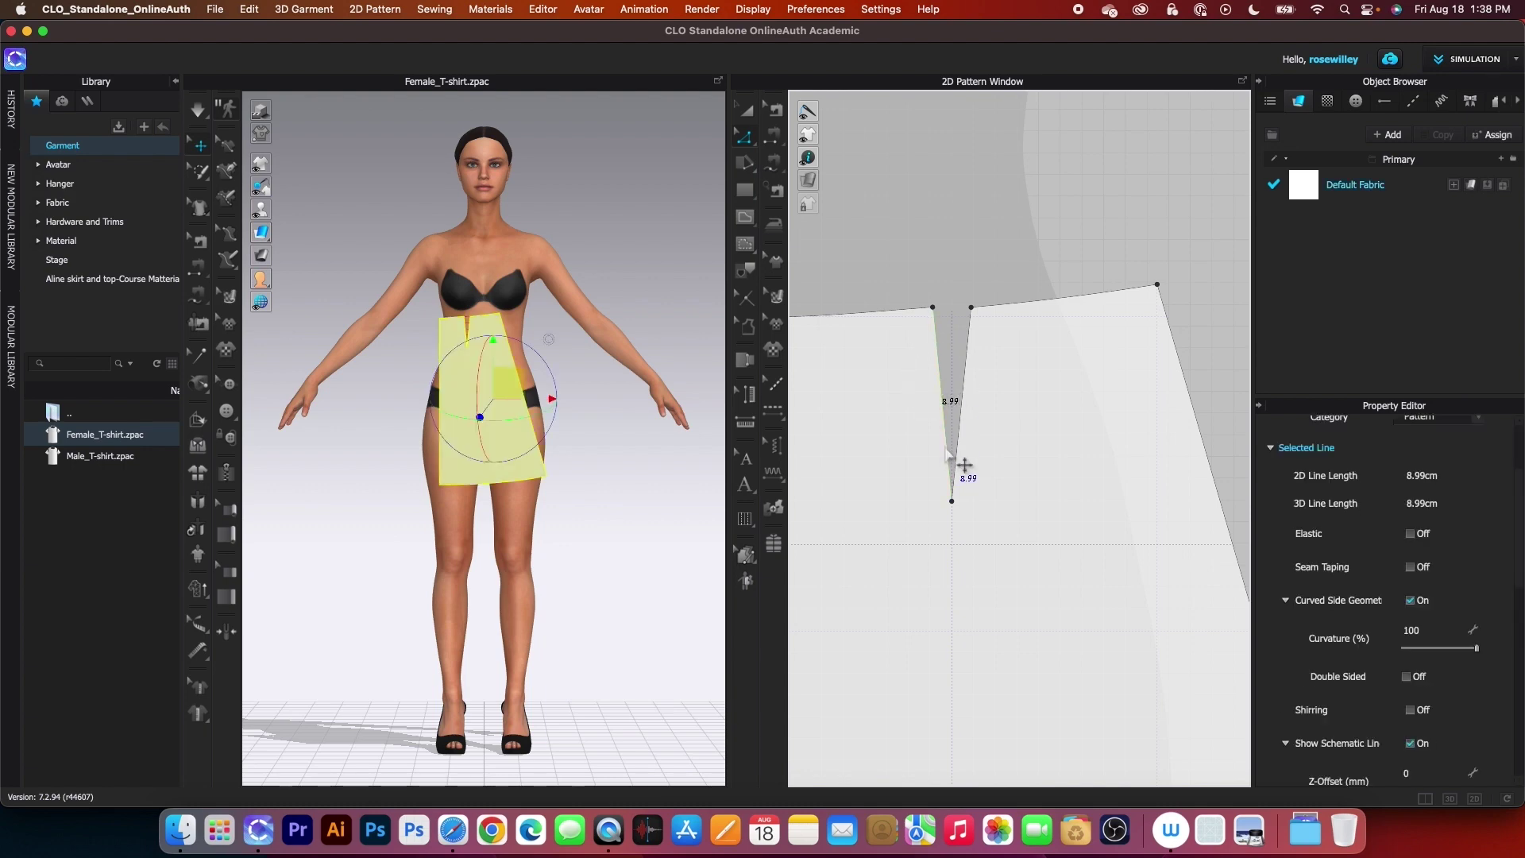
left_click(960, 409)
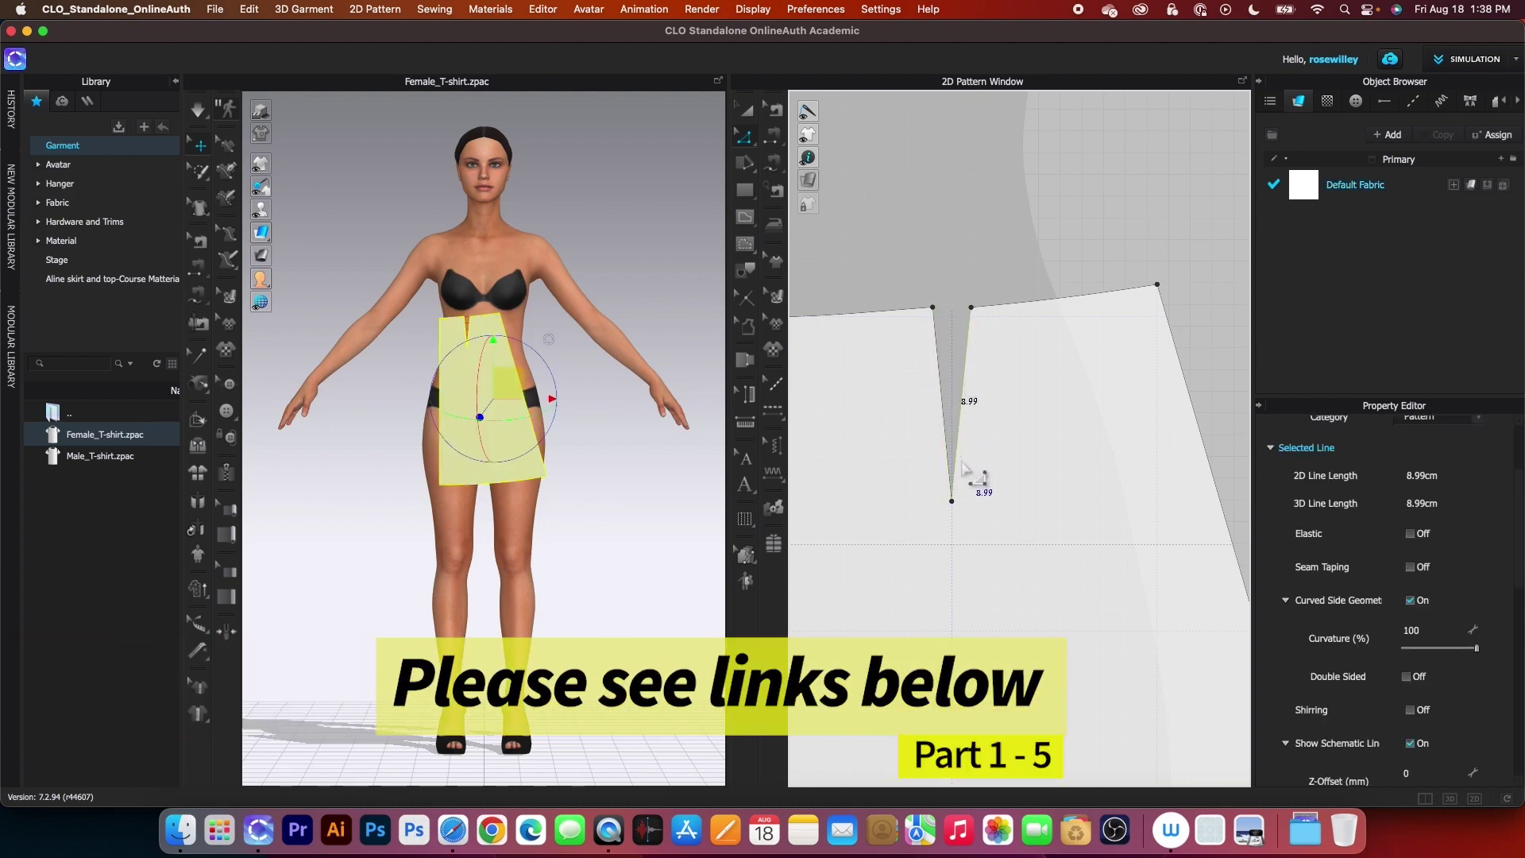